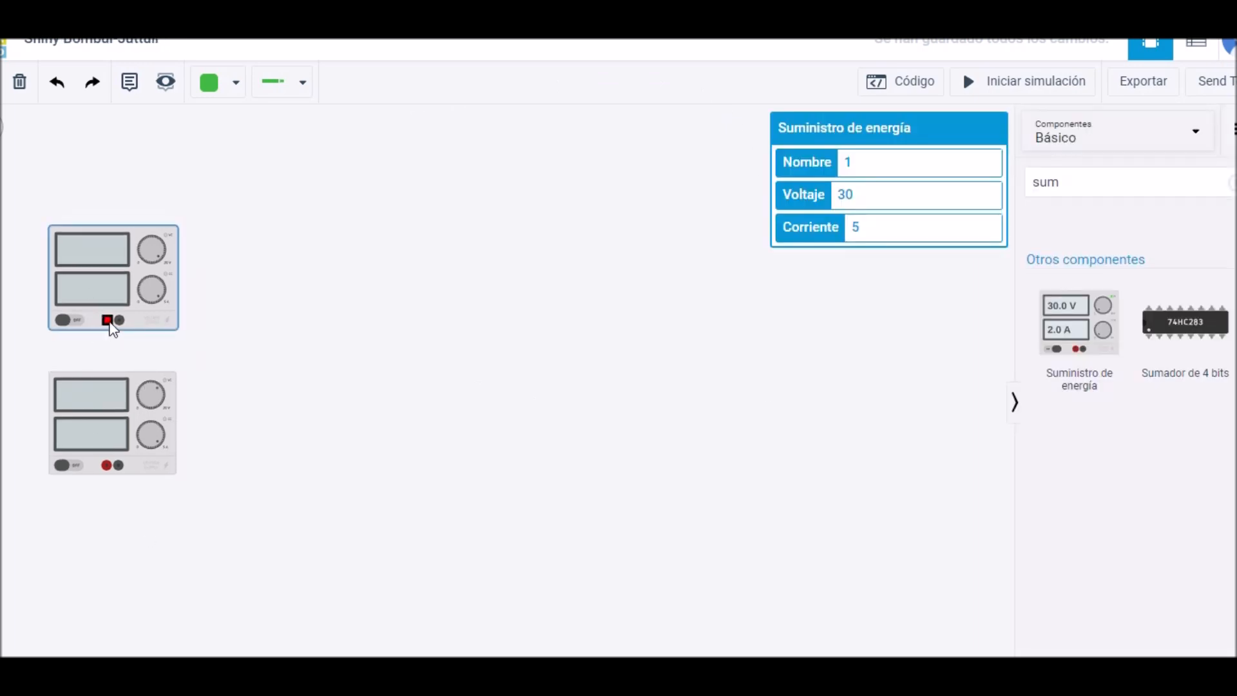
- Wire the upper power supply's positive terminal to the lower supply's negative terminal and move the upper supply down close to the lower one
left_click_drag(108, 321, 119, 461)
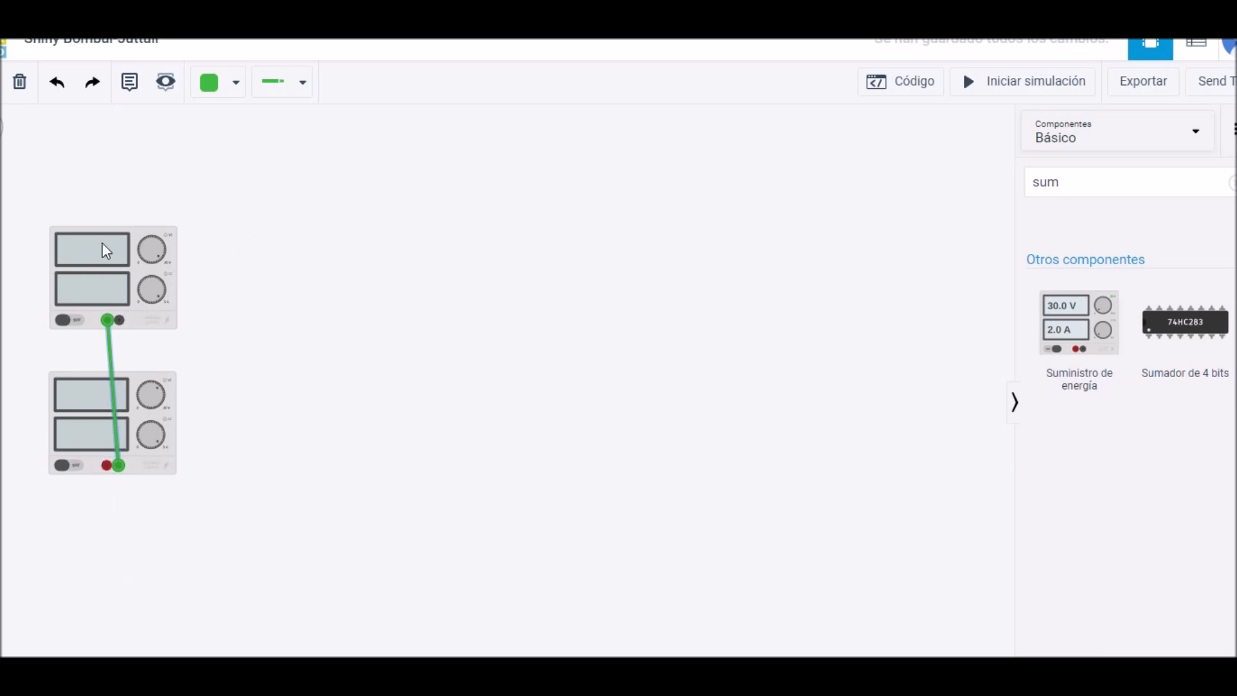
left_click_drag(102, 248, 103, 282)
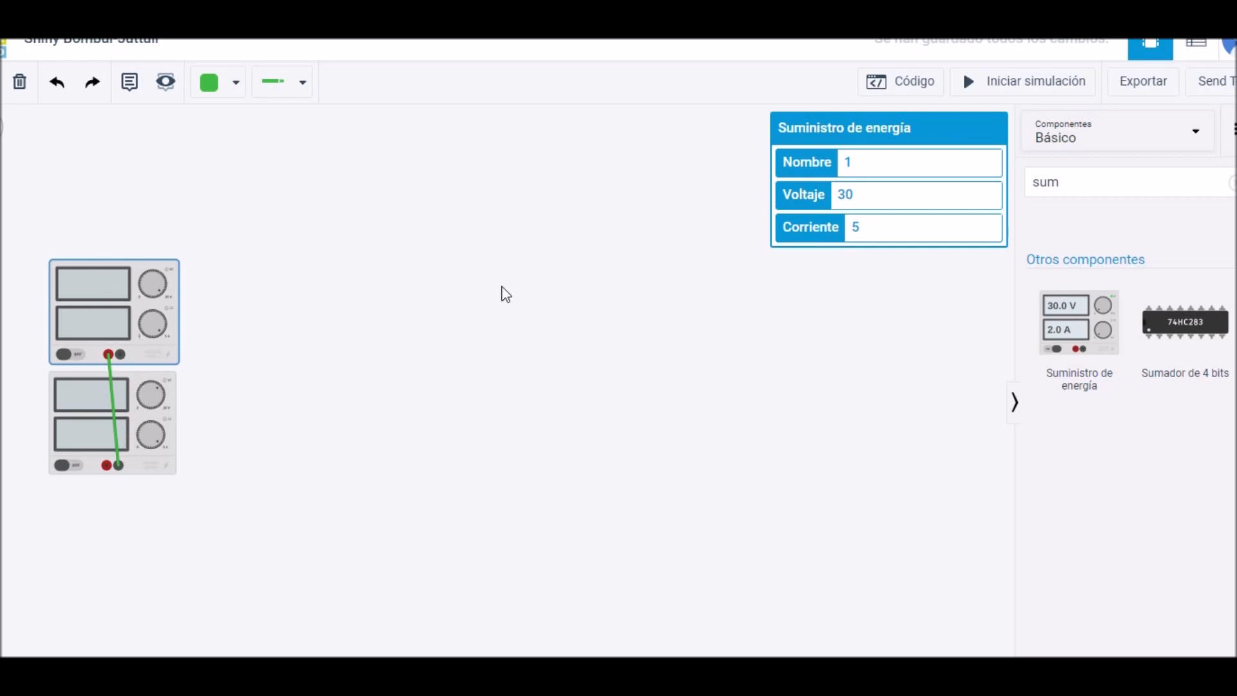
- Search the component library for "placa"
left_click(1095, 189)
left_click(915, 189)
left_click(1120, 196)
key("BackSpace")
key("BackSpace")
key("BackSpace")
type("placa")
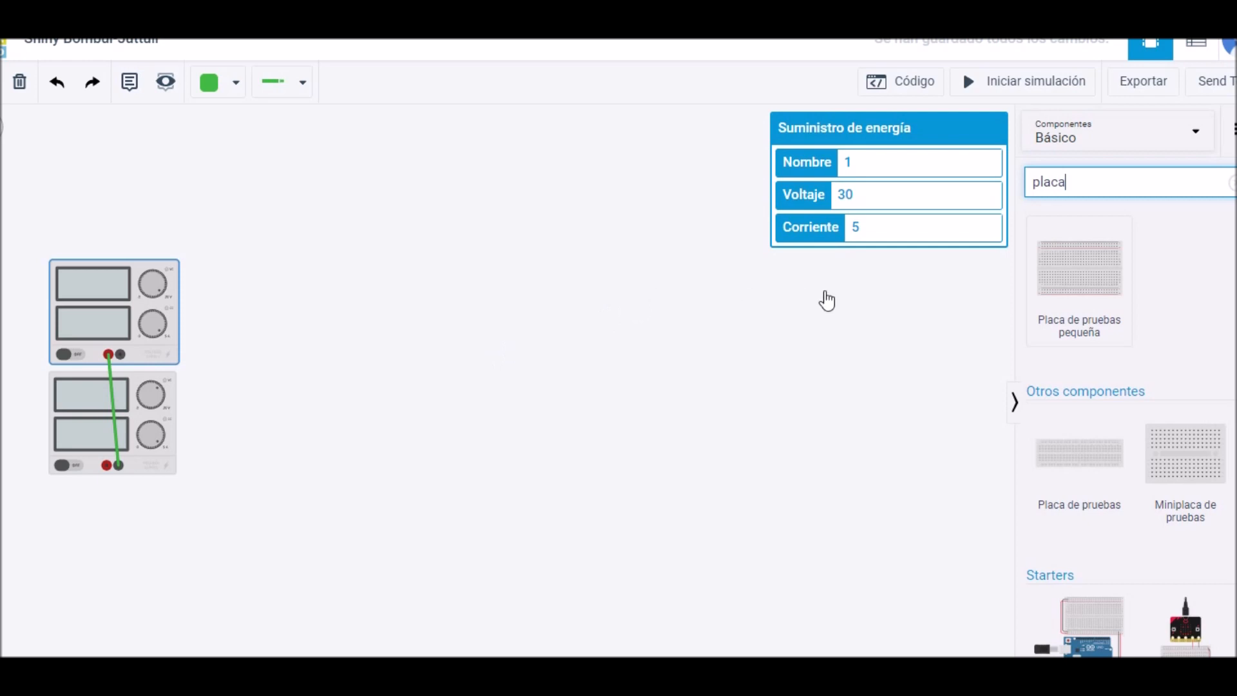
- Place a small breadboard (Placa de pruebas pequeña) on the canvas beside the two power supplies
left_click_drag(673, 274, 740, 285)
scroll(765, 312, "up", 1)
left_click_drag(160, 491, 247, 487)
left_click_drag(1004, 315, 1055, 293)
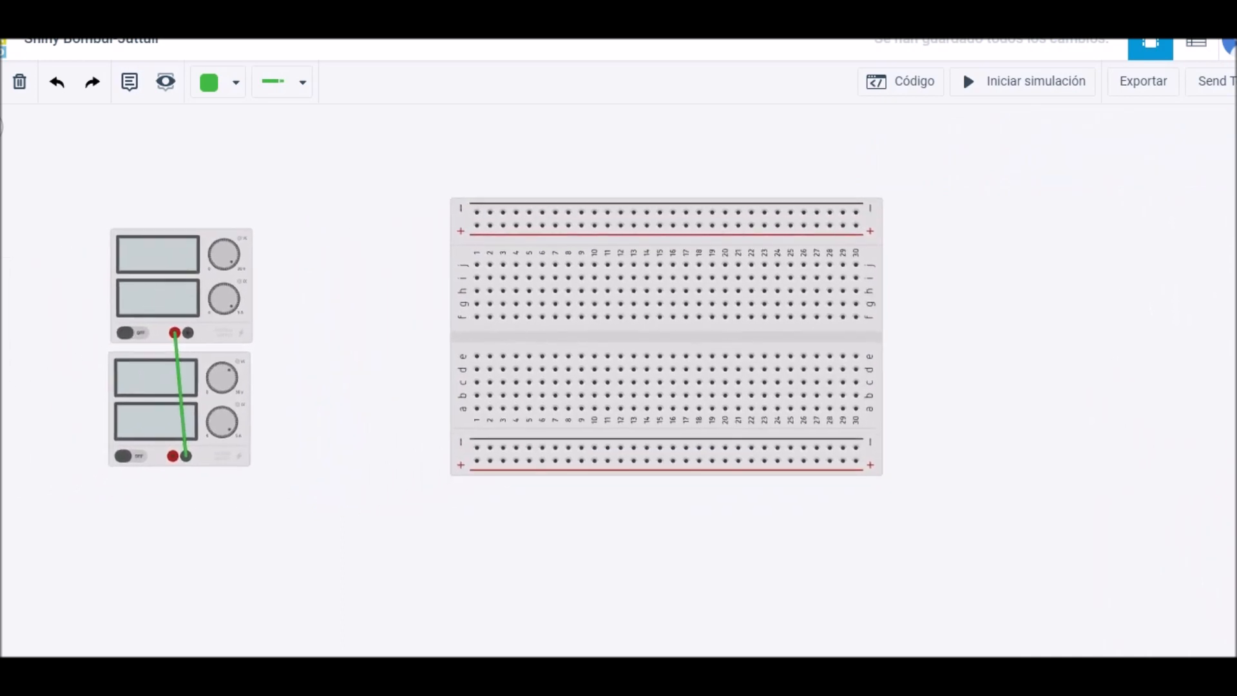
left_click_drag(934, 317, 871, 330)
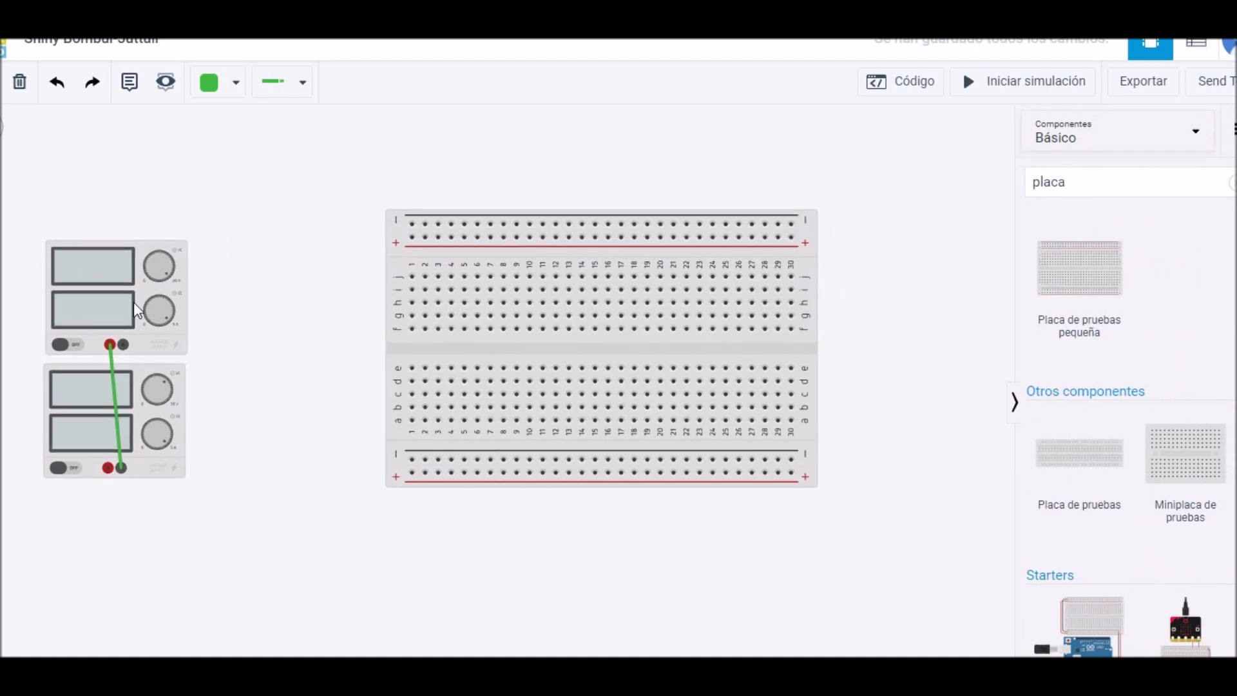
- Wire the upper supply's negative terminal to column 1 of the breadboard's upper negative rail, level its bend with the rail and colour the wire black
left_click(123, 343)
left_click(249, 211)
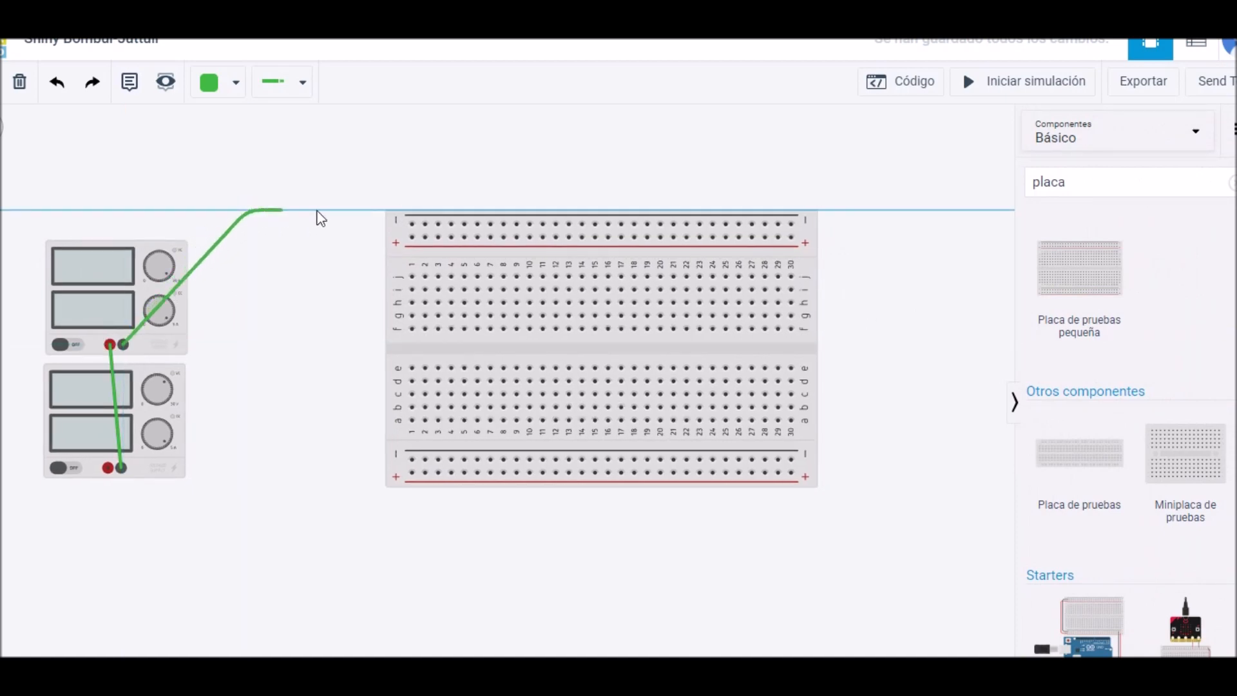
left_click(411, 224)
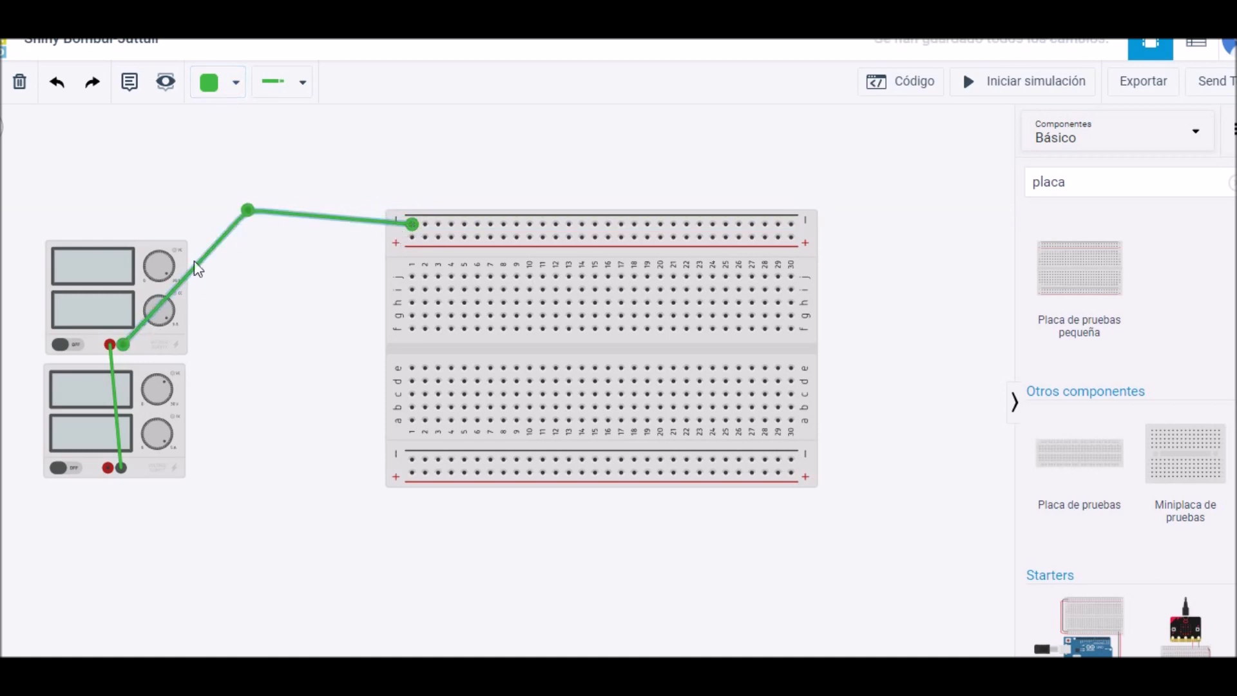
left_click_drag(244, 212, 243, 225)
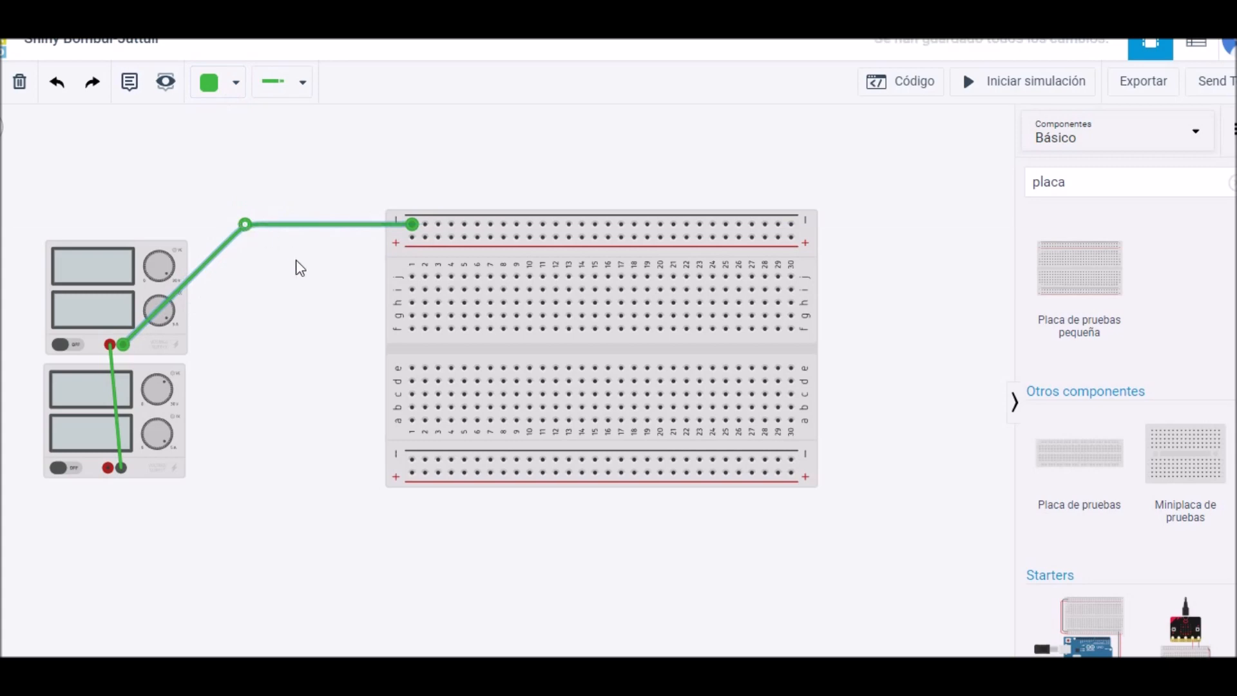
left_click(221, 90)
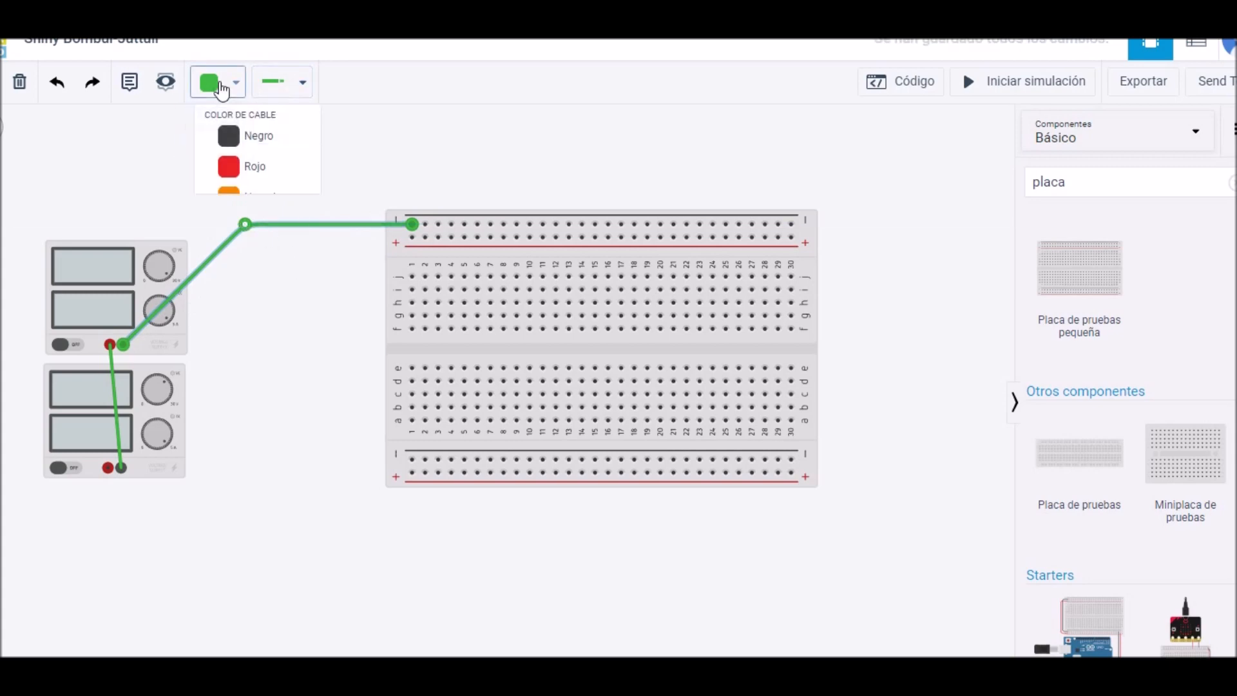
left_click(253, 141)
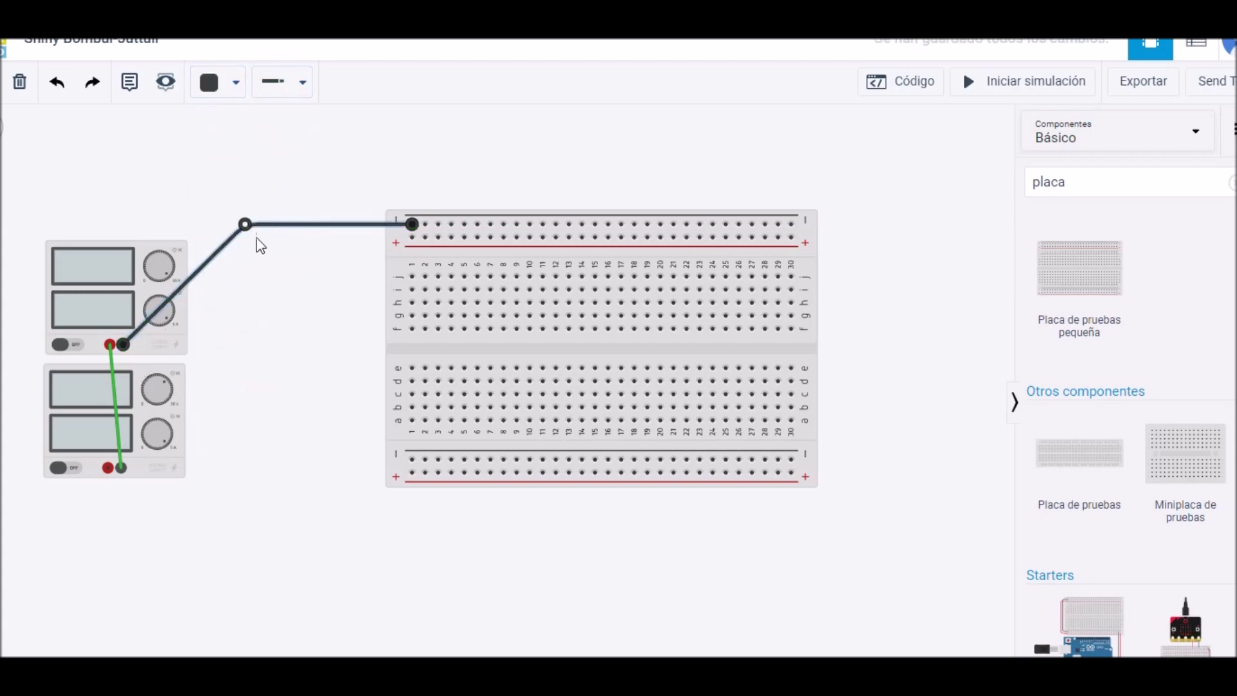
- Wire the lower supply's positive terminal to column 1 of the breadboard's lower positive rail and colour the wire red
left_click(107, 468)
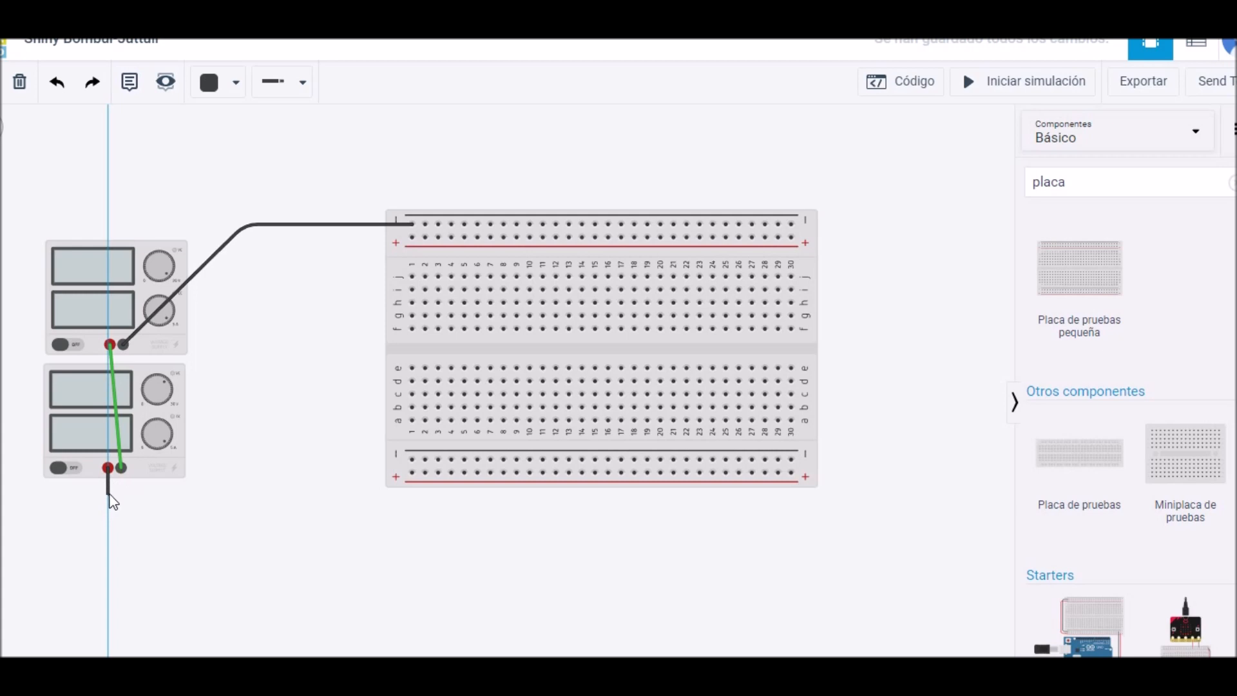
left_click(412, 473)
left_click(232, 84)
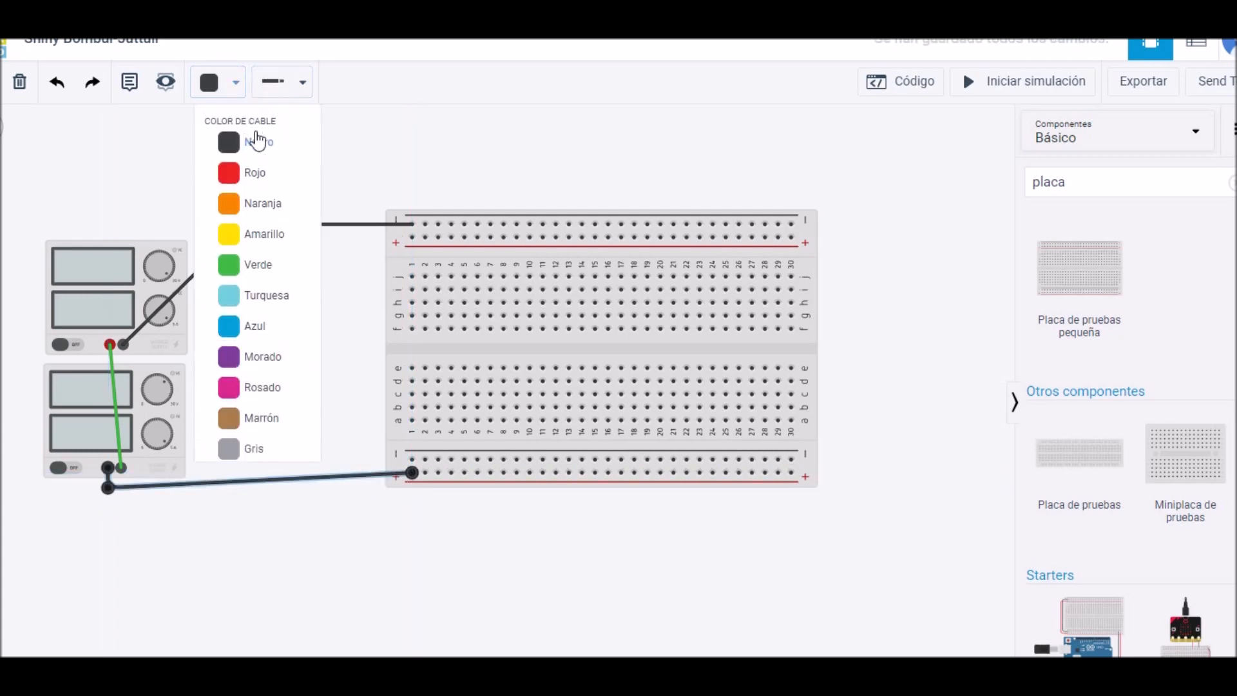
left_click(275, 173)
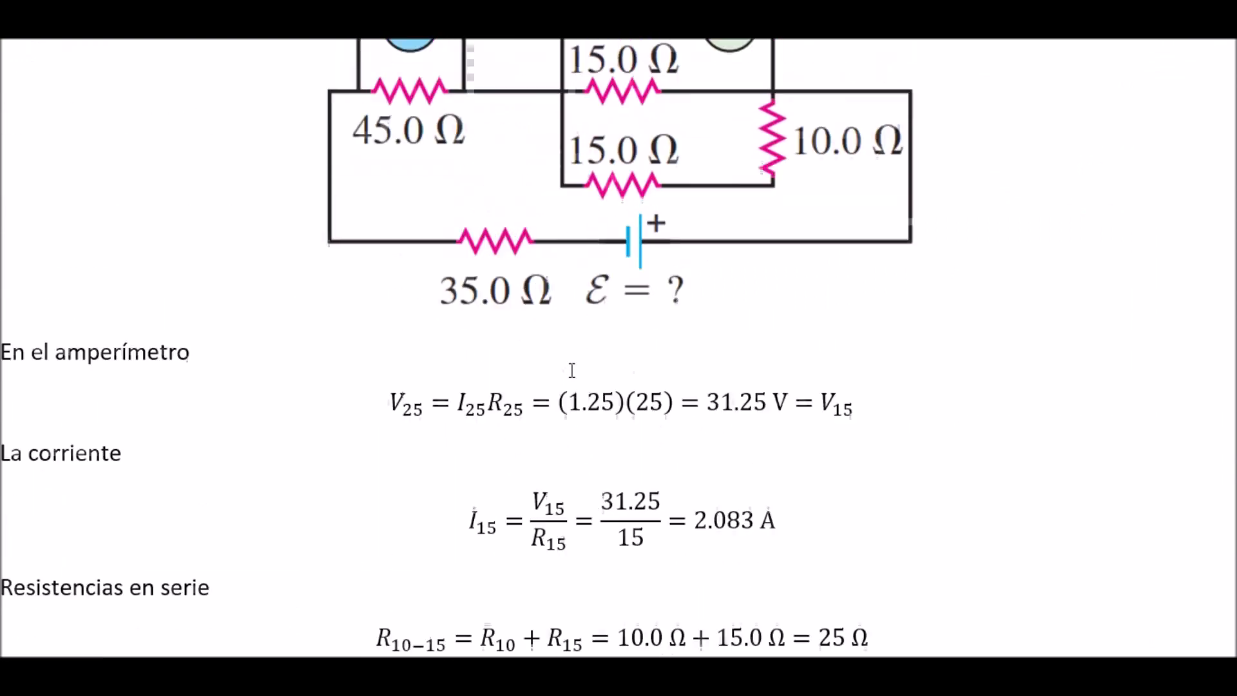
- Check the exercise's circuit figure, then in Tinkercad connect the lower positive rail to hole a30 with a green wire
scroll(618, 384, "up", 5)
scroll(709, 385, "down", 1)
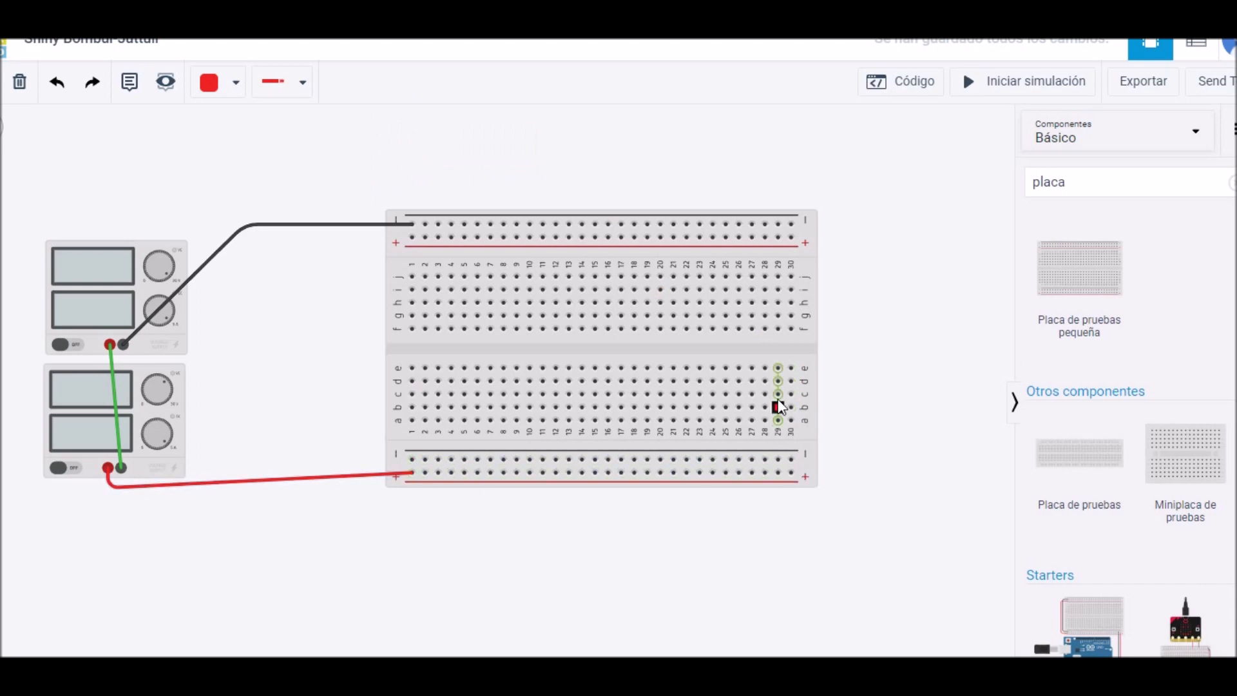
left_click(791, 473)
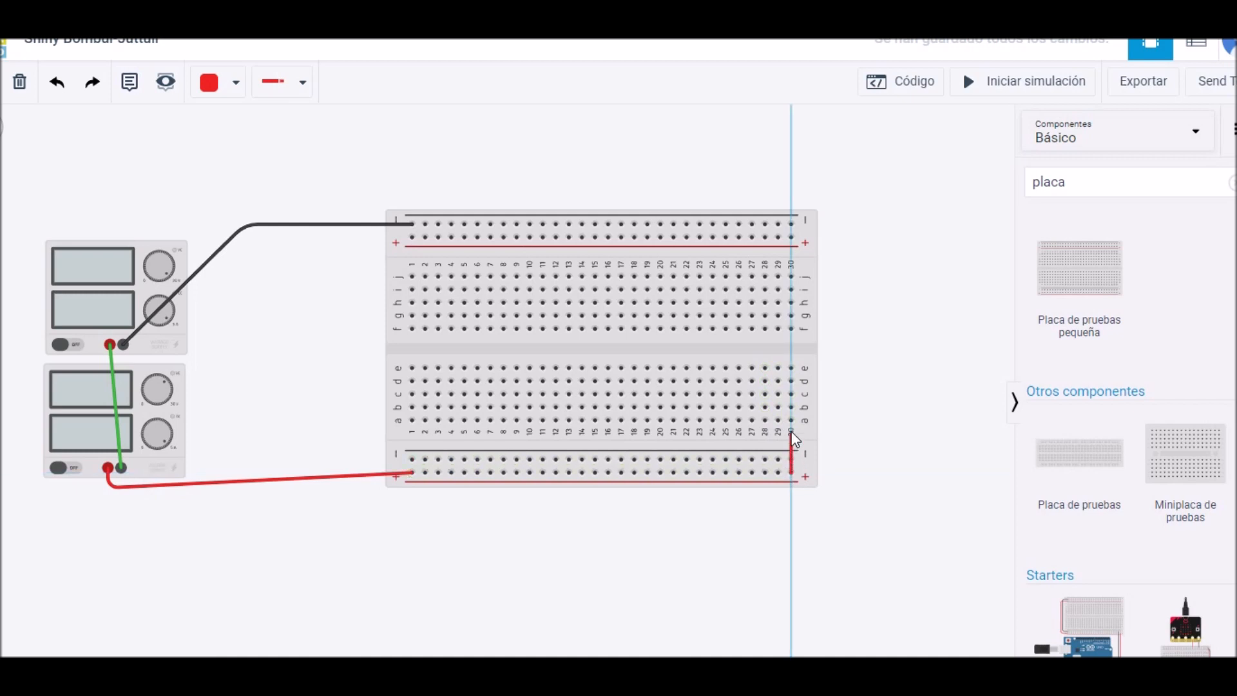
left_click(790, 420)
left_click(236, 82)
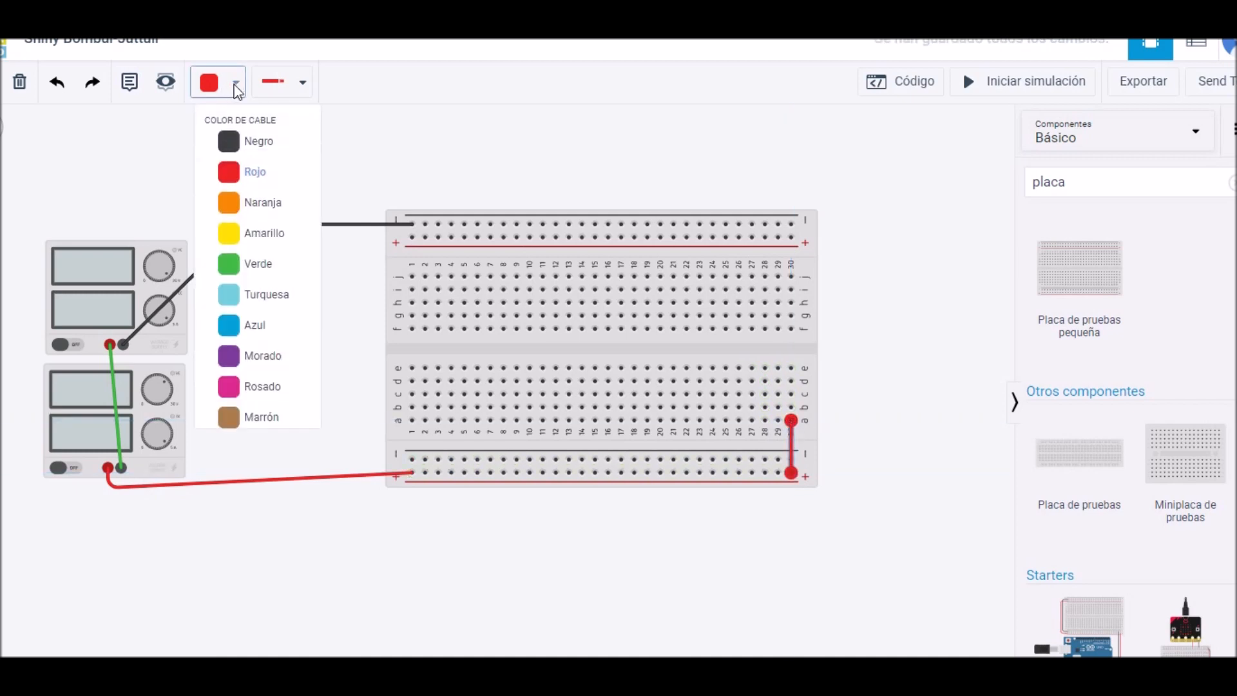
left_click(259, 267)
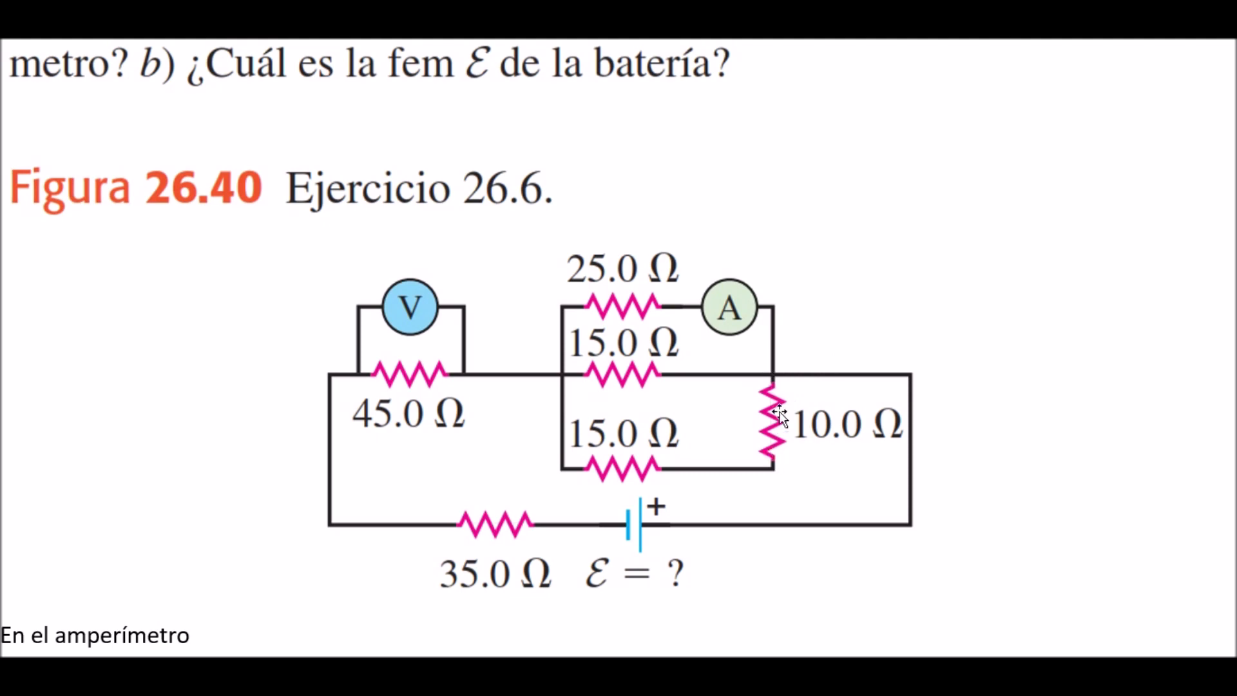
- Return to Tinkercad and search the component library for "res"
key("alt+Tab")
key("alt+Tab")
key("alt+Tab")
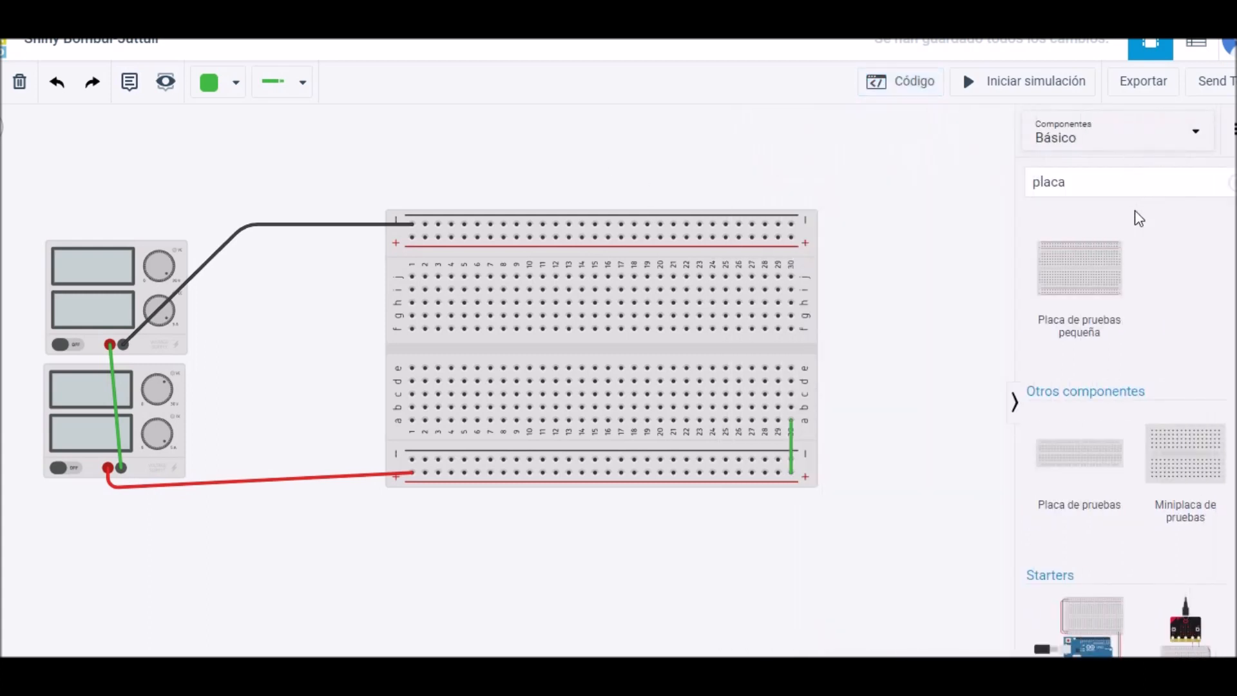
left_click_drag(1098, 183, 991, 180)
left_click(991, 180)
left_click(1108, 180)
type("e")
key("BackSpace")
key("BackSpace")
key("BackSpace")
key("BackSpace")
key("BackSpace")
key("BackSpace")
type("res")
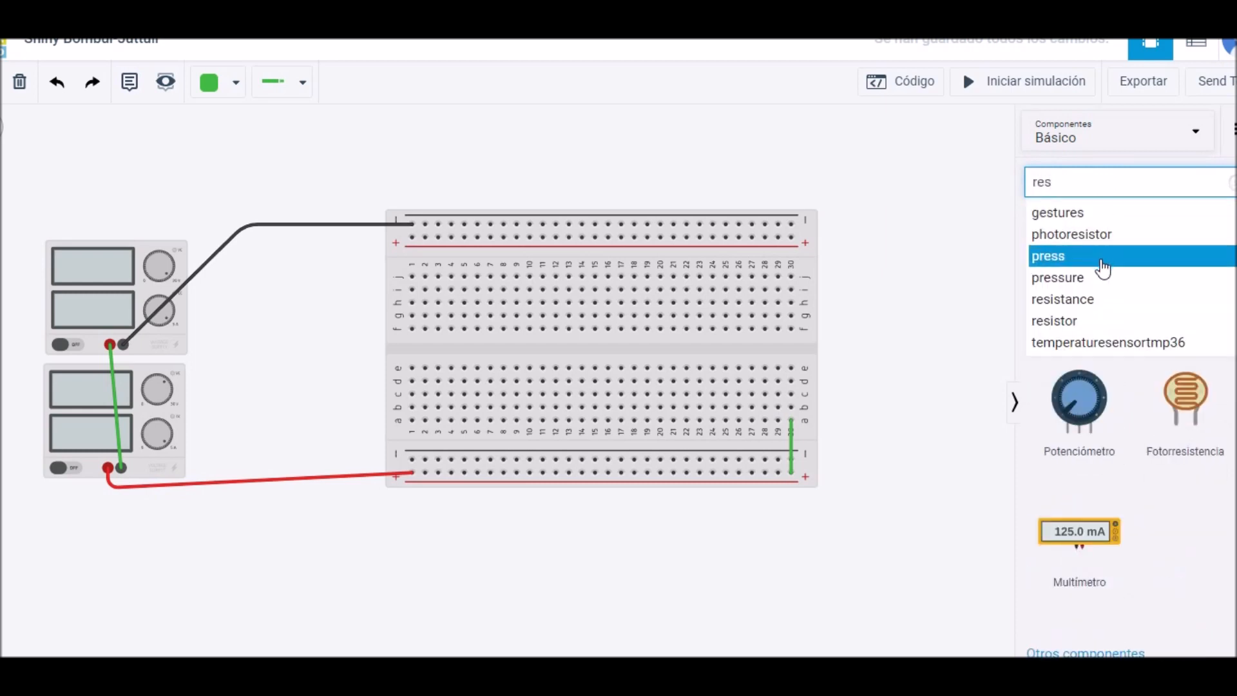
- Place six resistors on the empty canvas to the right of the breadboard
left_click_drag(1090, 283, 874, 314)
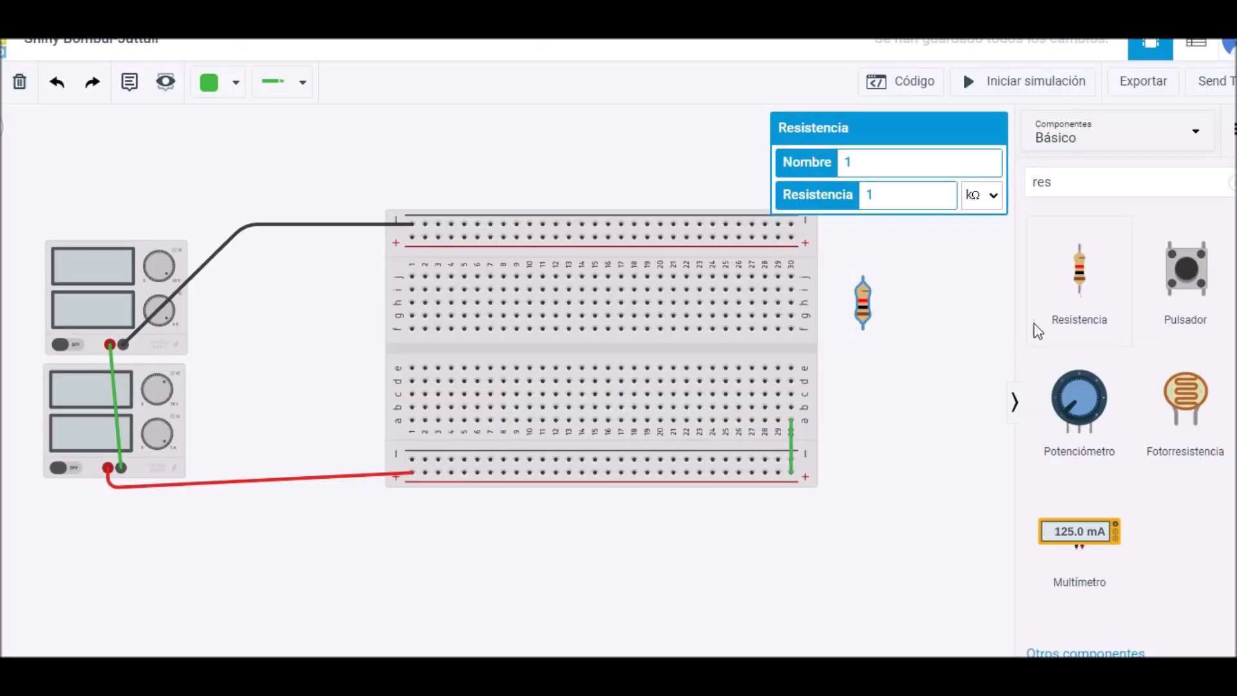
left_click_drag(1037, 332, 881, 435)
left_click_drag(1052, 311, 959, 314)
left_click_drag(1094, 320, 948, 461)
left_click_drag(1096, 281, 863, 555)
left_click_drag(1040, 303, 909, 363)
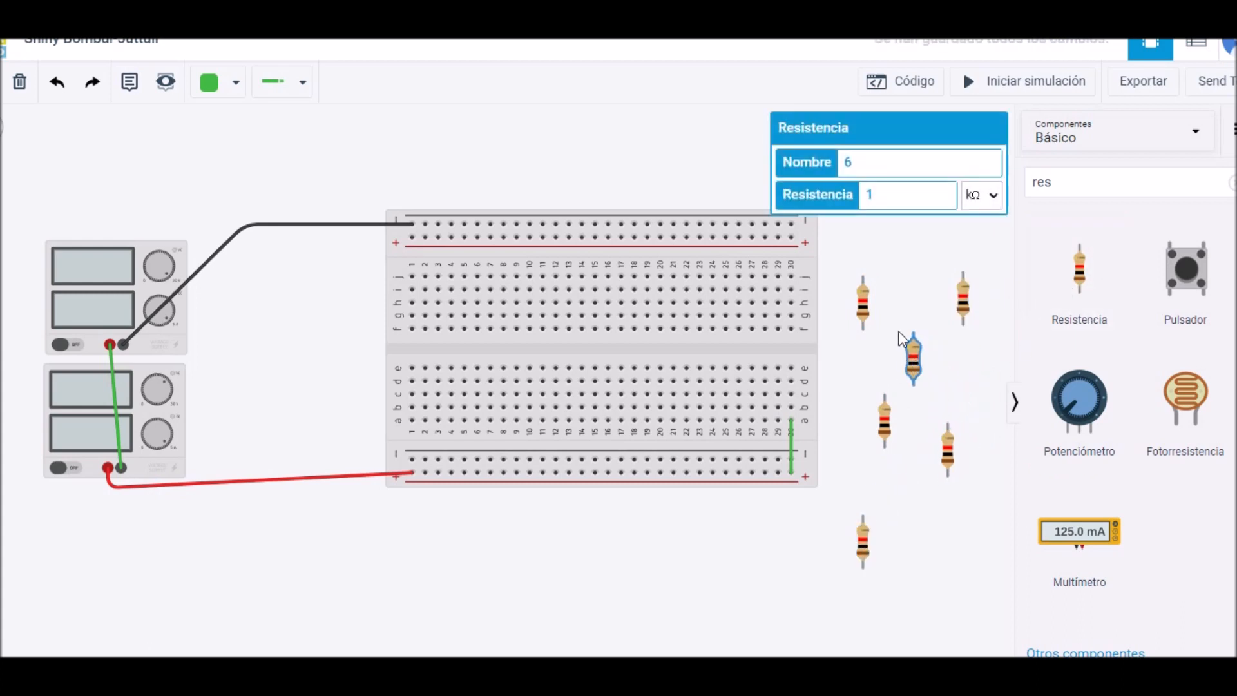
- Rotate the resistor nearest the breadboard's upper half to horizontal and set its resistance to 10 Ω
left_click(858, 296)
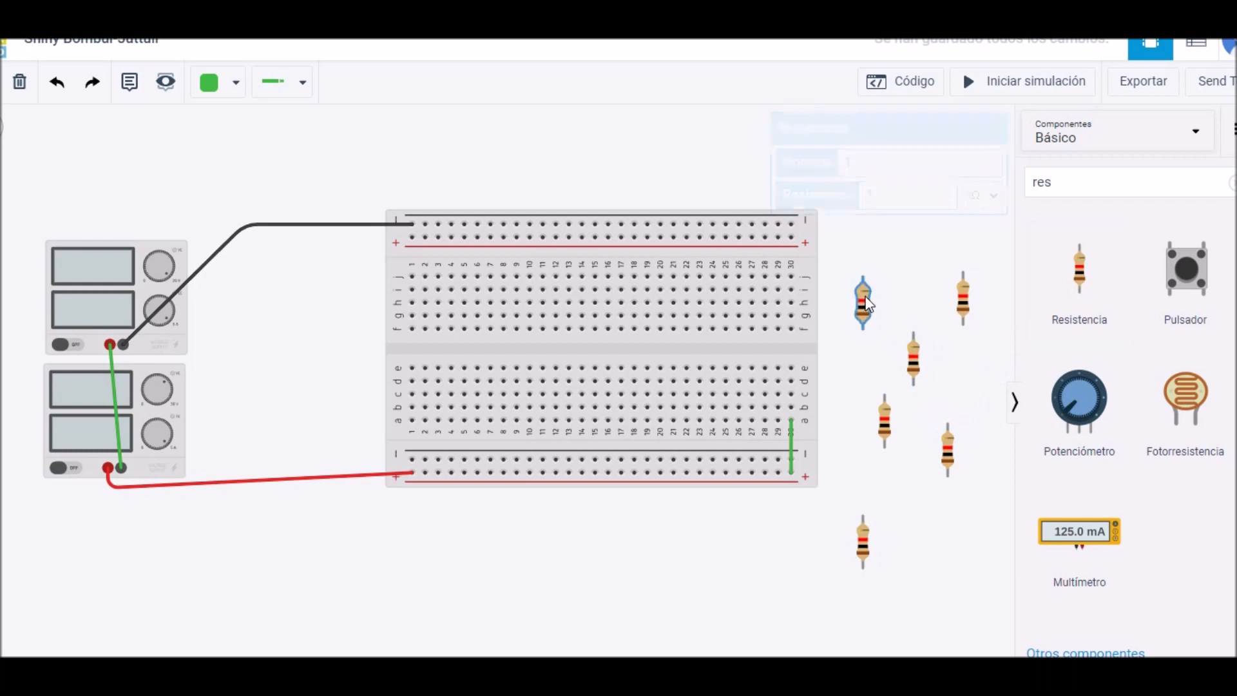
left_click(920, 359)
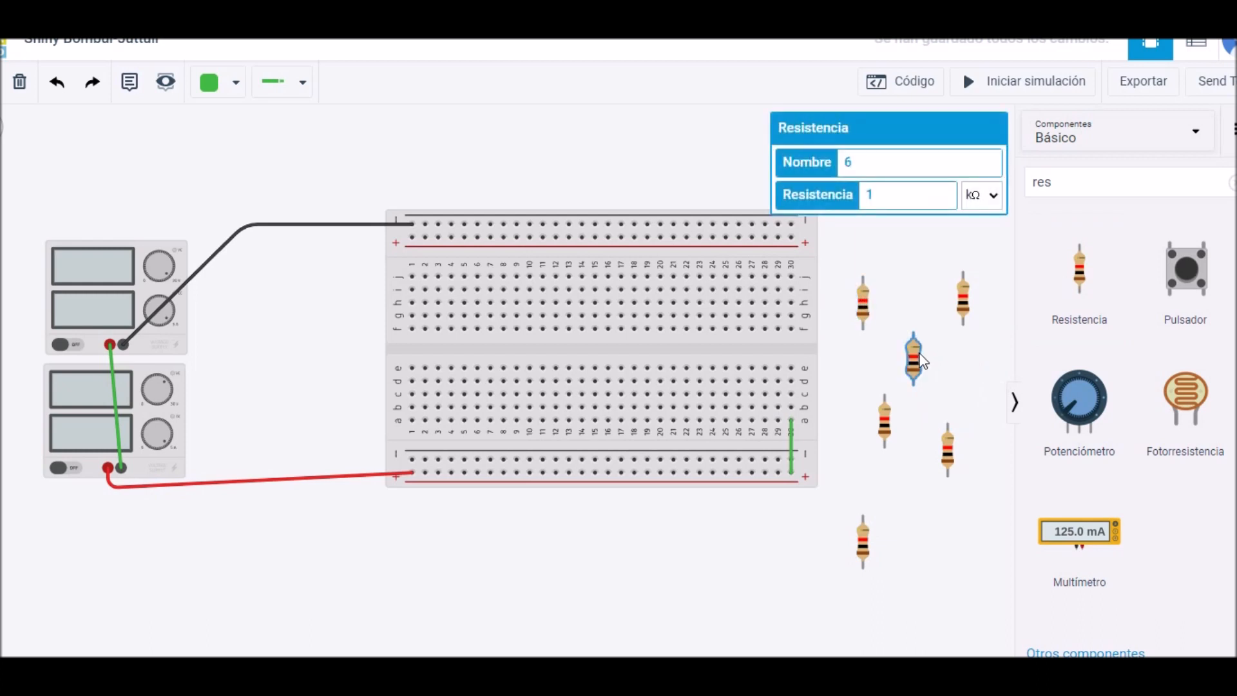
left_click(967, 306)
left_click(867, 300)
left_click(5, 82)
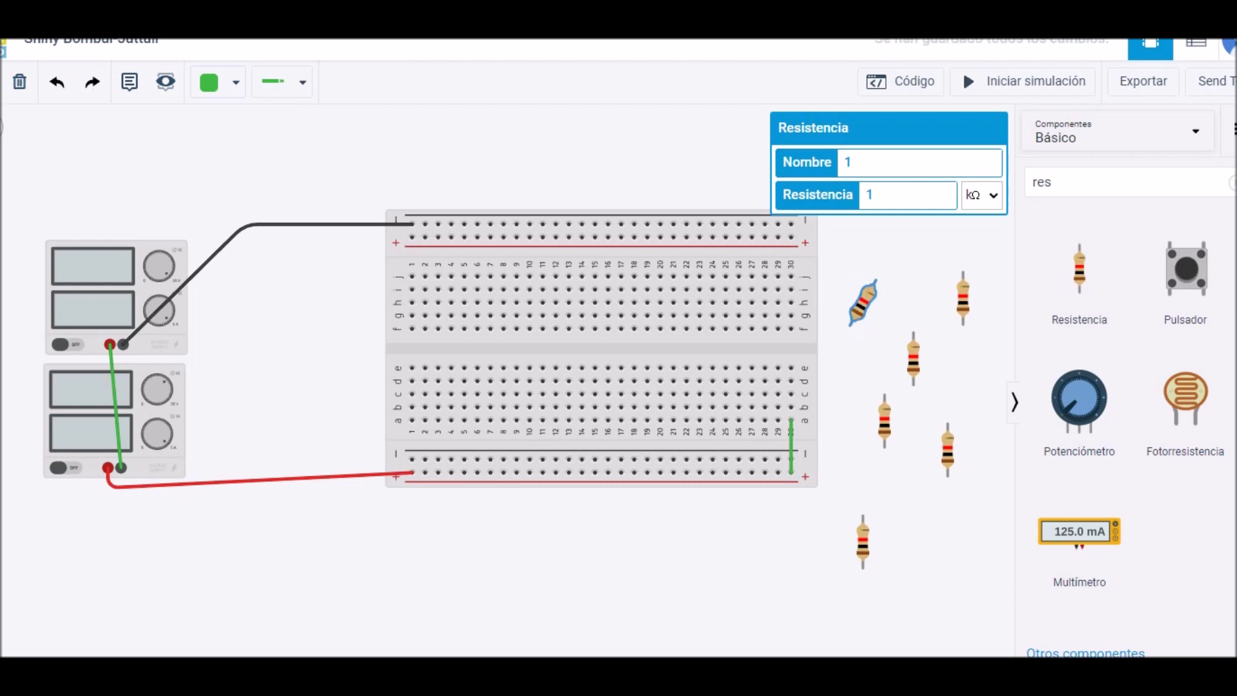
left_click_drag(937, 195, 766, 187)
type("1")
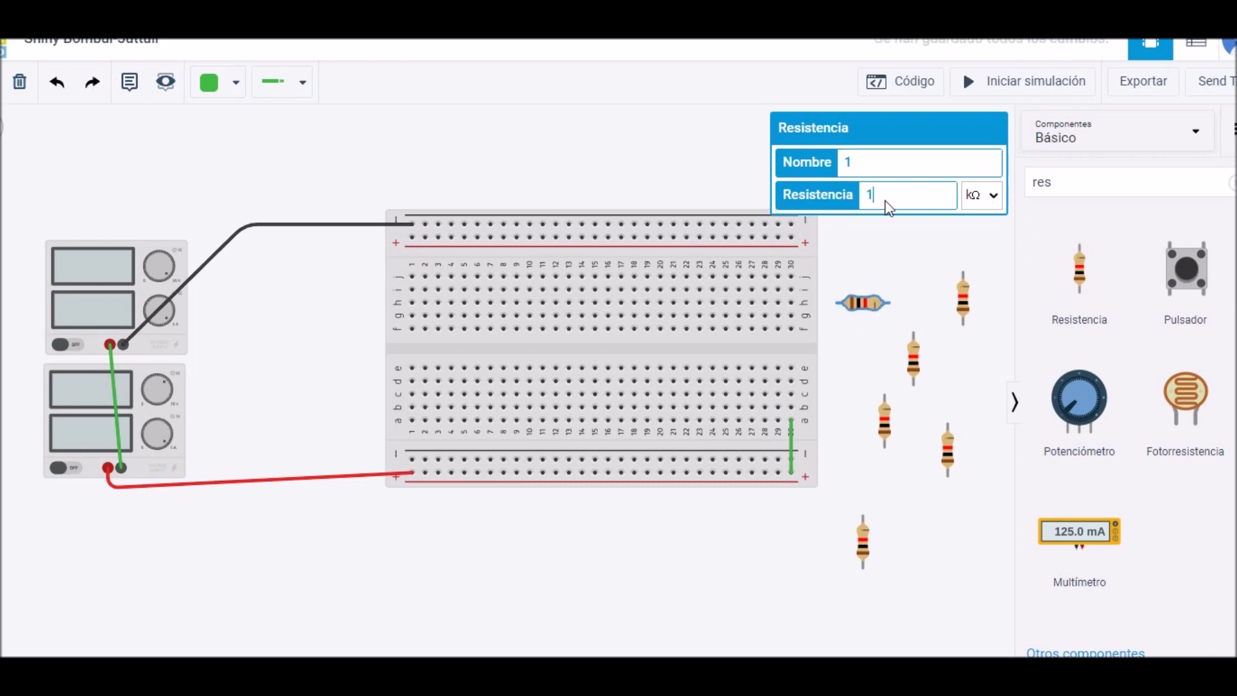
type("0")
left_click(982, 194)
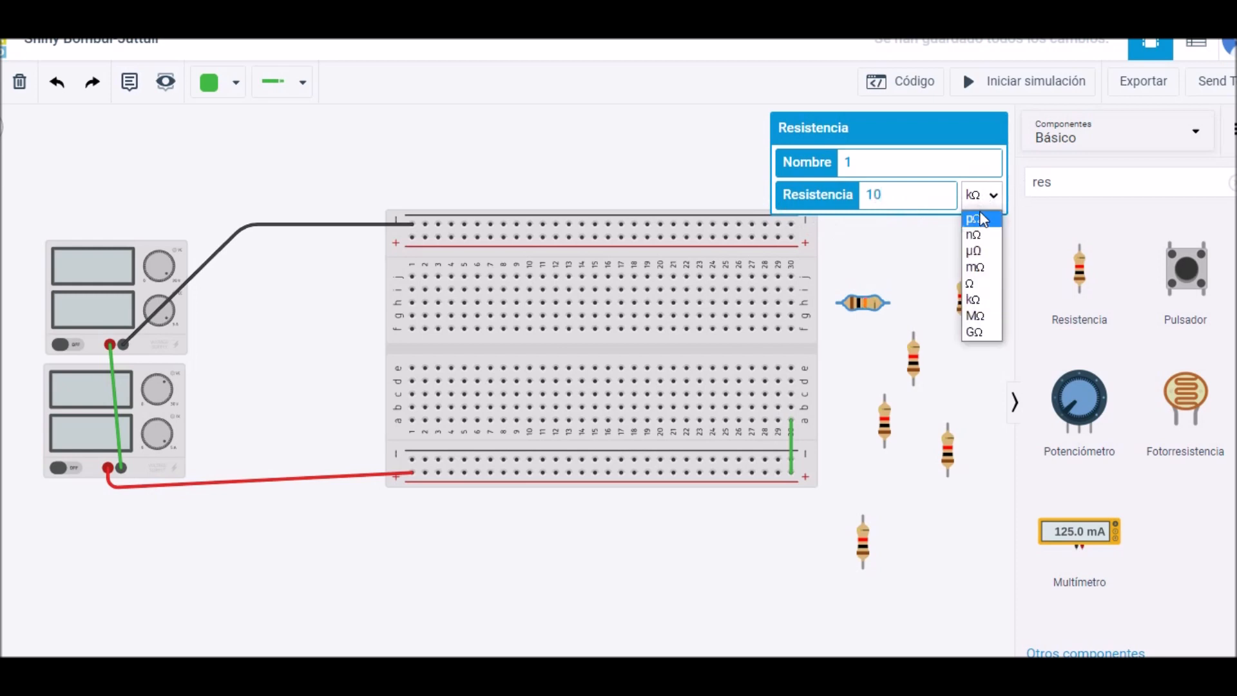
left_click(982, 289)
- Place the 10 Ω resistor in breadboard row d across columns 23 to 27 and wire its column 27 end to d30
left_click_drag(870, 307, 741, 387)
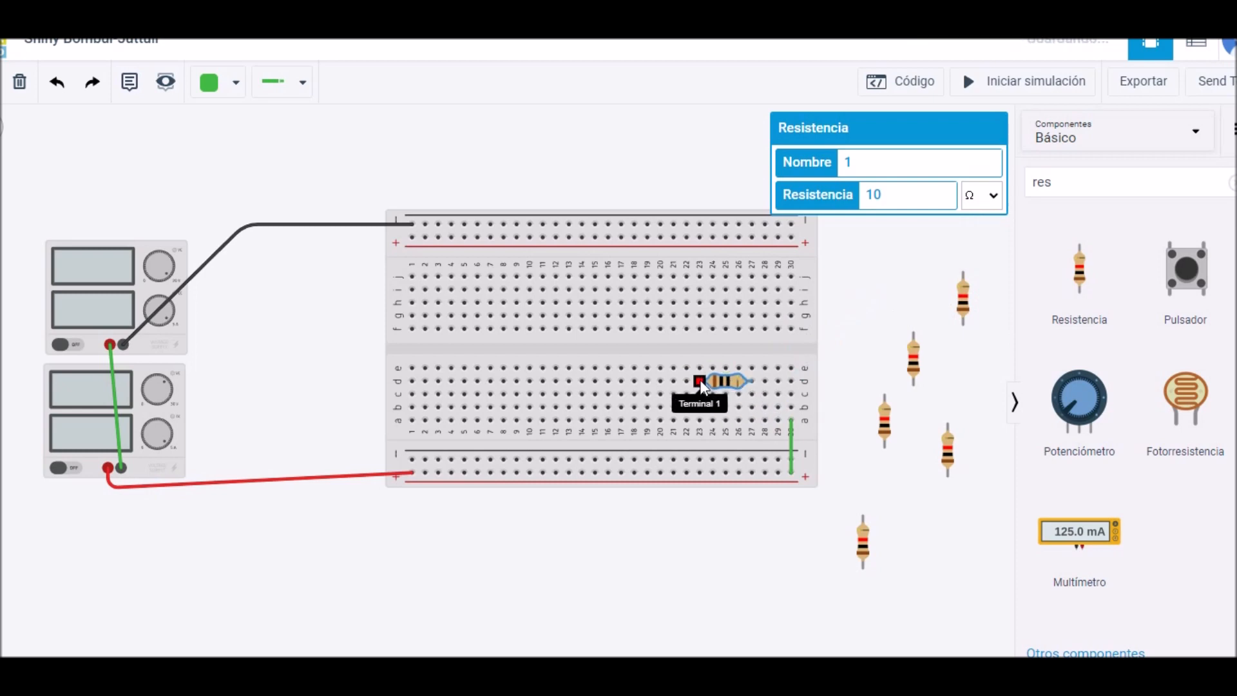
left_click(791, 382)
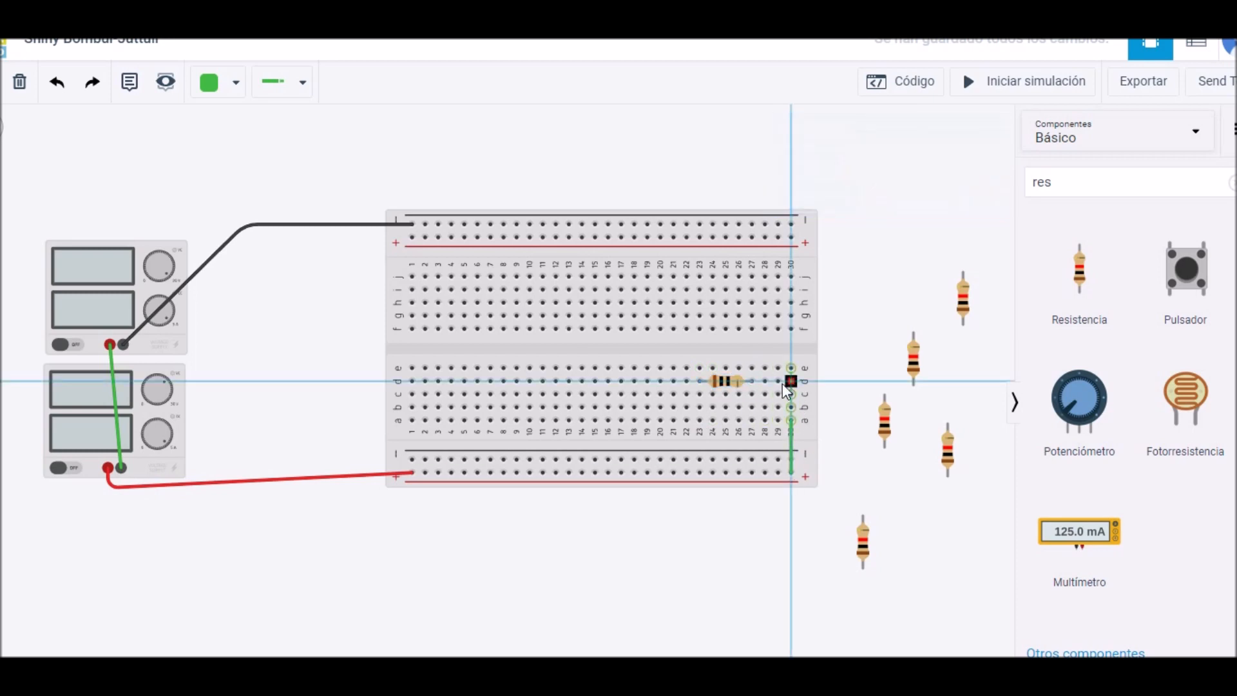
left_click(752, 383)
left_click(765, 418)
left_click(776, 409)
key("Delete")
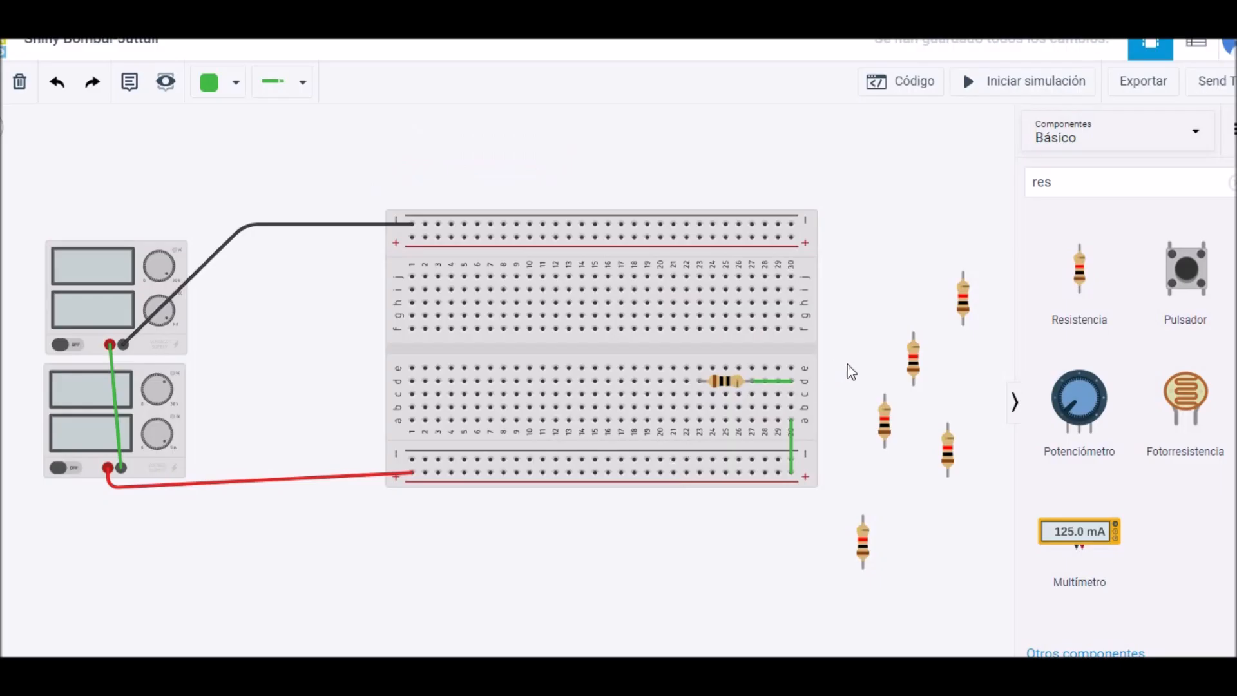
- Rotate the resistor closest to the breadboard's lower half to horizontal and place it in row e across columns 17 to 21
left_click(962, 320)
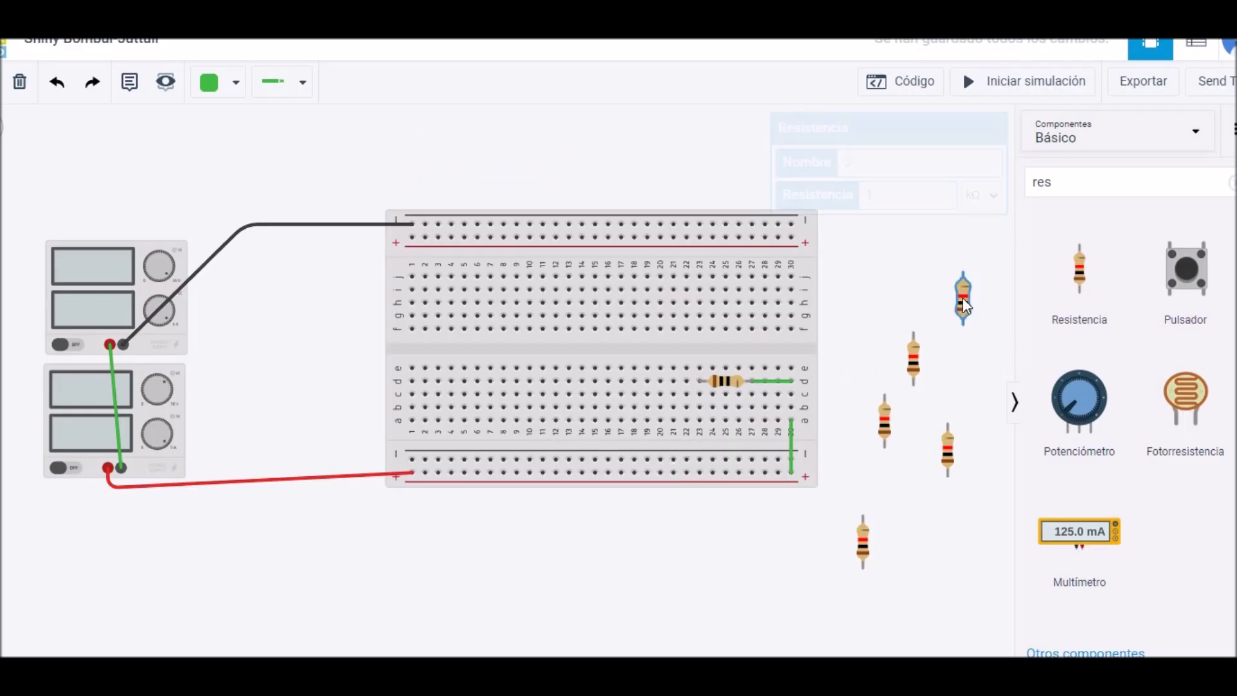
left_click(916, 362)
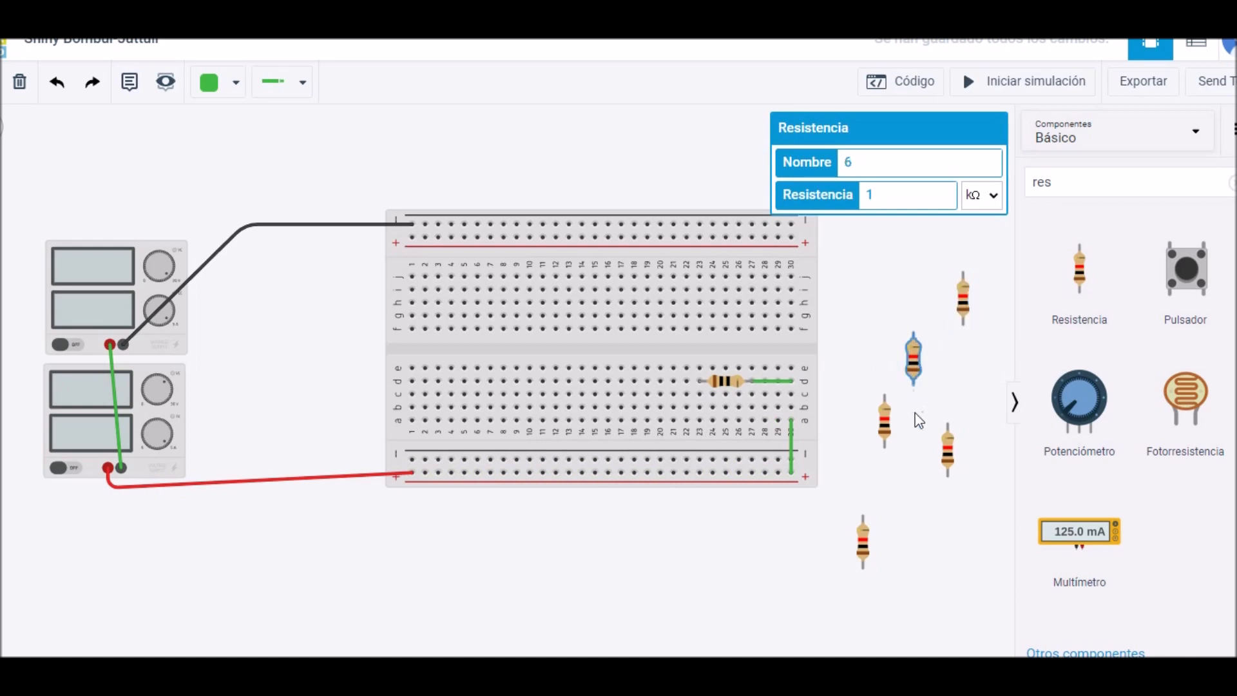
left_click(887, 429)
key("ctrl+r")
key("ctrl+r")
key("ctrl+r")
left_click_drag(884, 430, 652, 398)
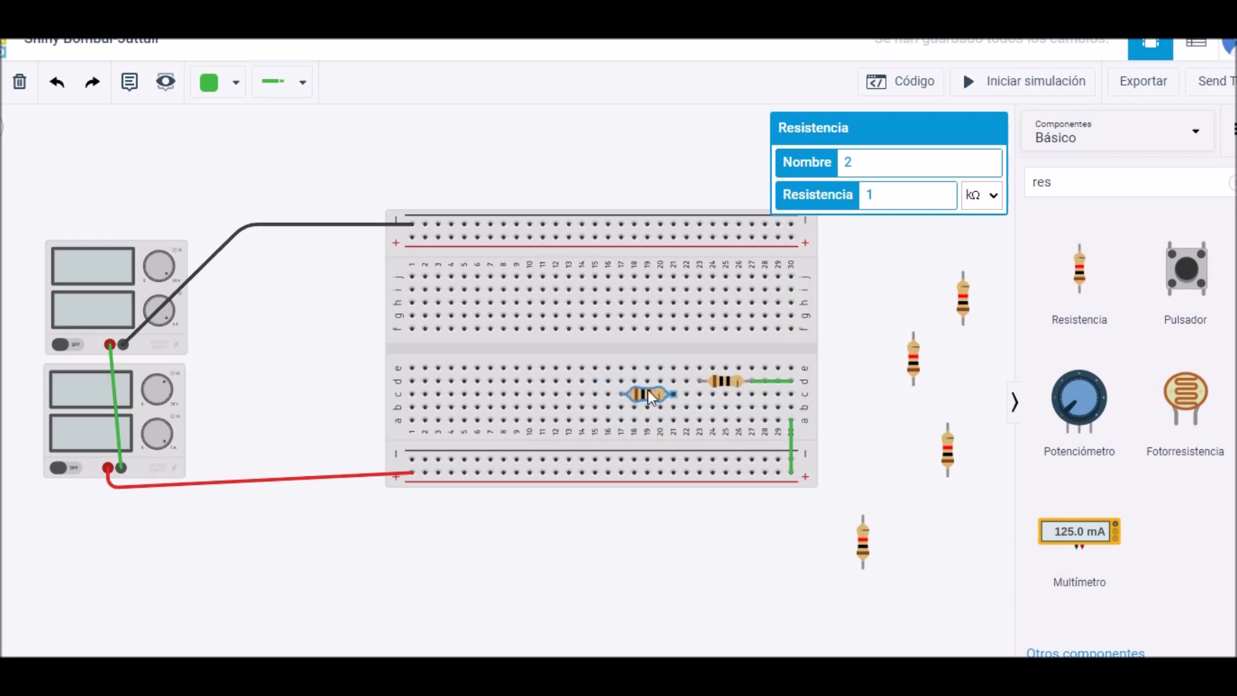
left_click(699, 381)
left_click(673, 368)
key("ctrl+z")
- Join the two breadboard resistors in series with a green wire from c23 to c21
left_click(699, 396)
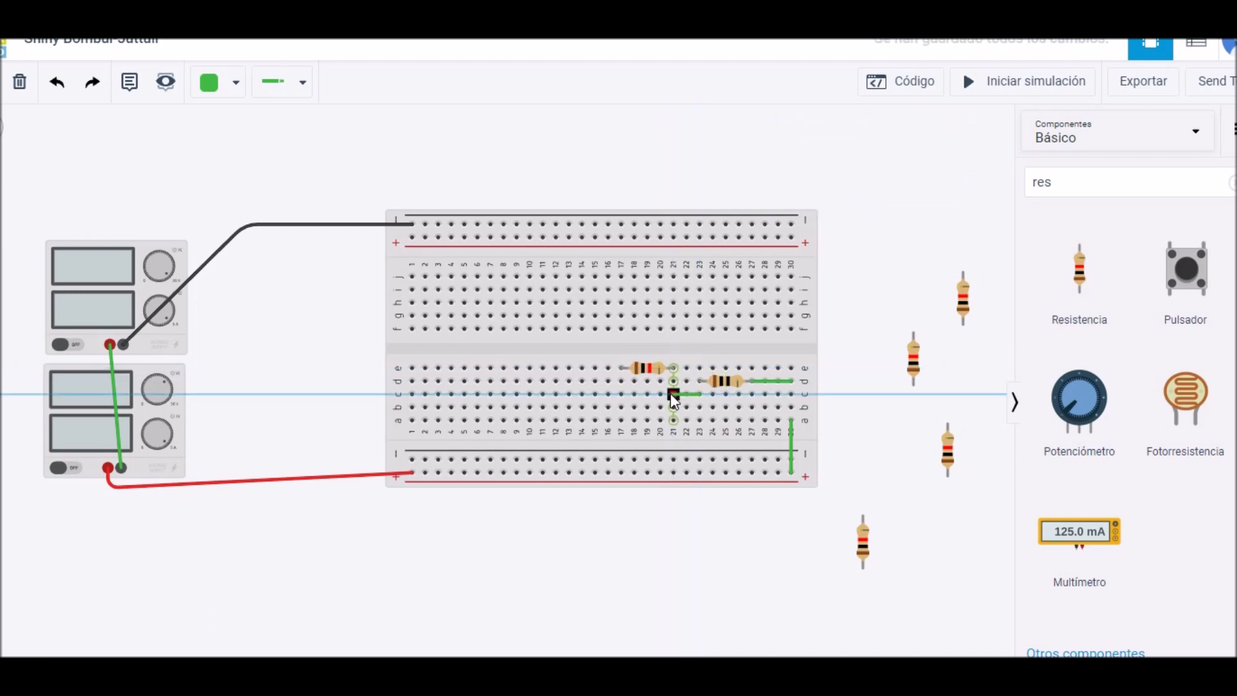
left_click(660, 394)
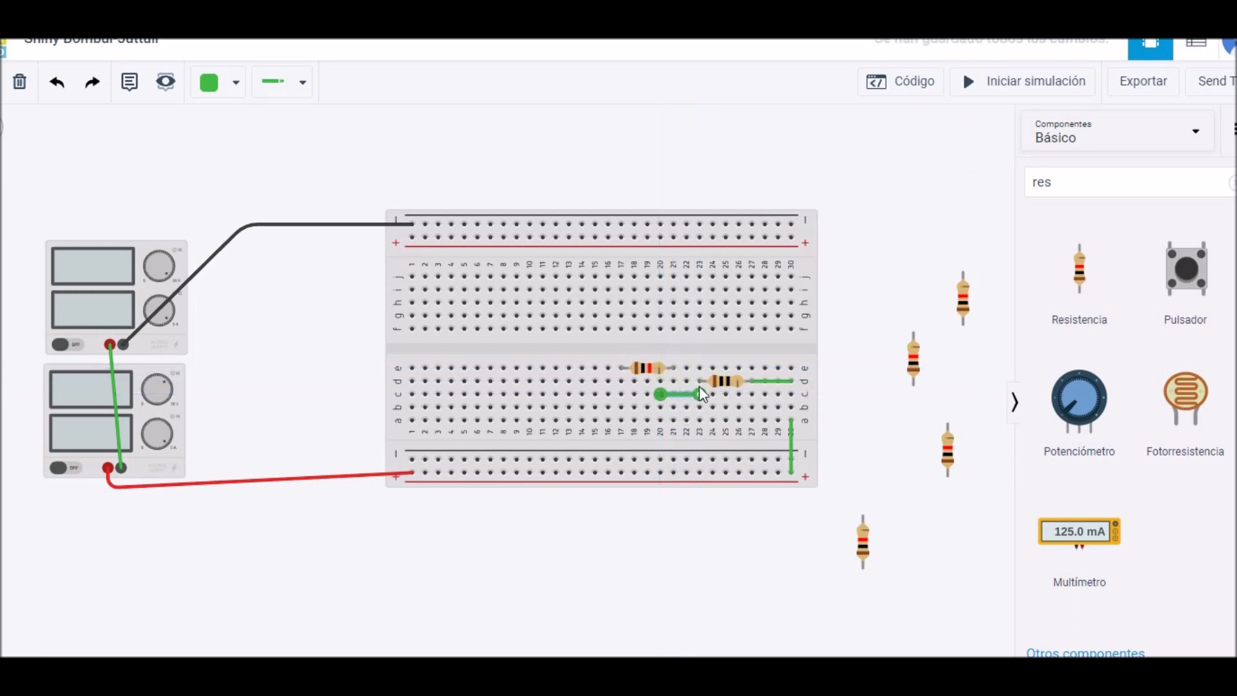
left_click(726, 422)
left_click(663, 394)
left_click(725, 415)
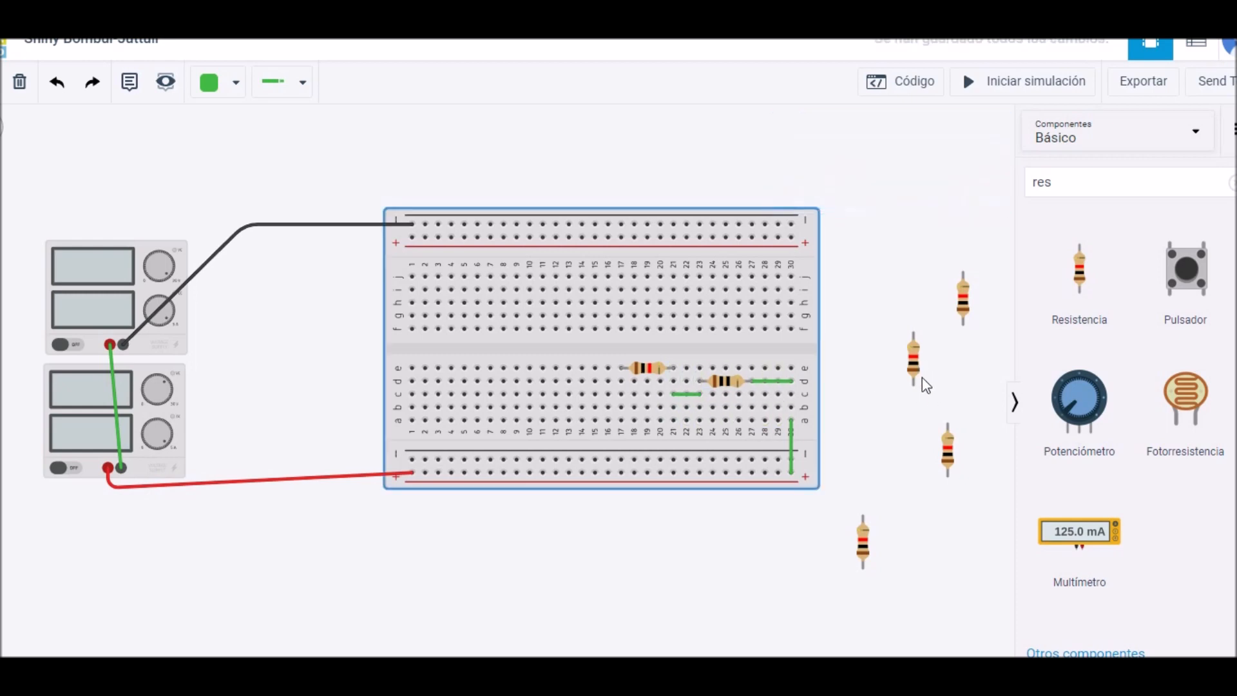
- Move the four loose resistors away from the breadboard's far side, one above the board and three between it and the power supplies
scroll(749, 392, "up", 1)
left_click_drag(688, 566, 745, 570)
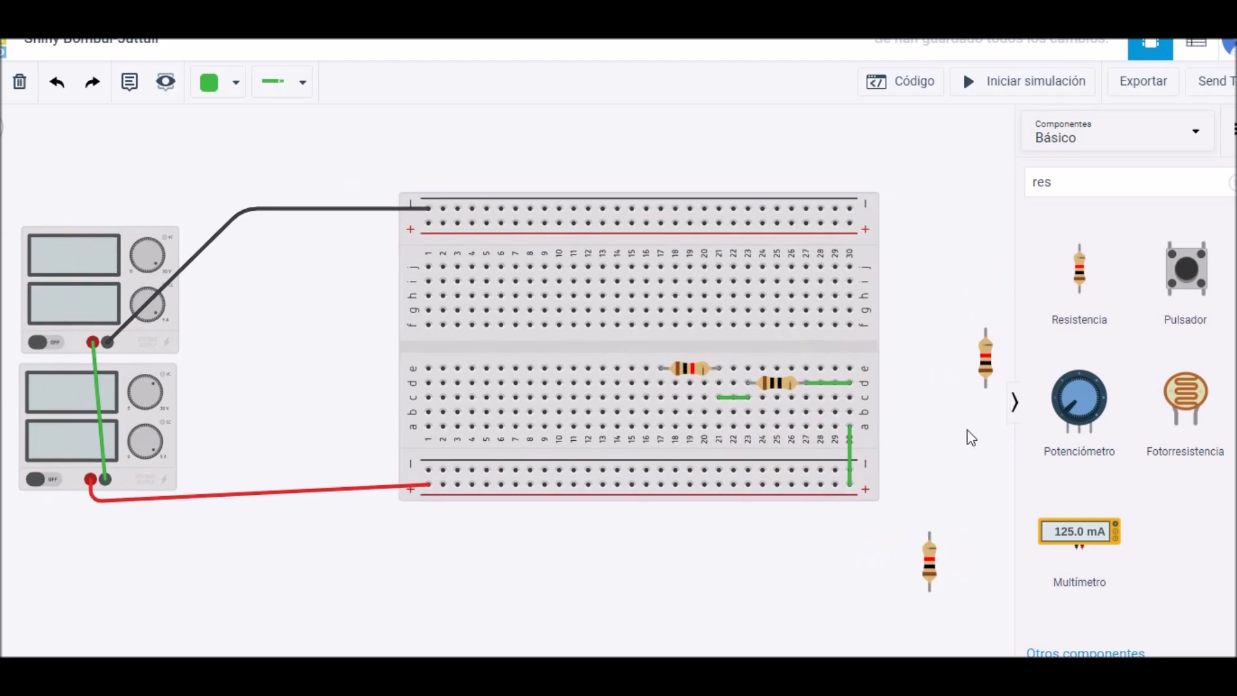
left_click(1013, 409)
left_click_drag(1039, 302, 562, 149)
mouse_move(1005, 359)
left_mouse_down()
mouse_move(345, 345)
mouse_move(984, 362)
left_mouse_up()
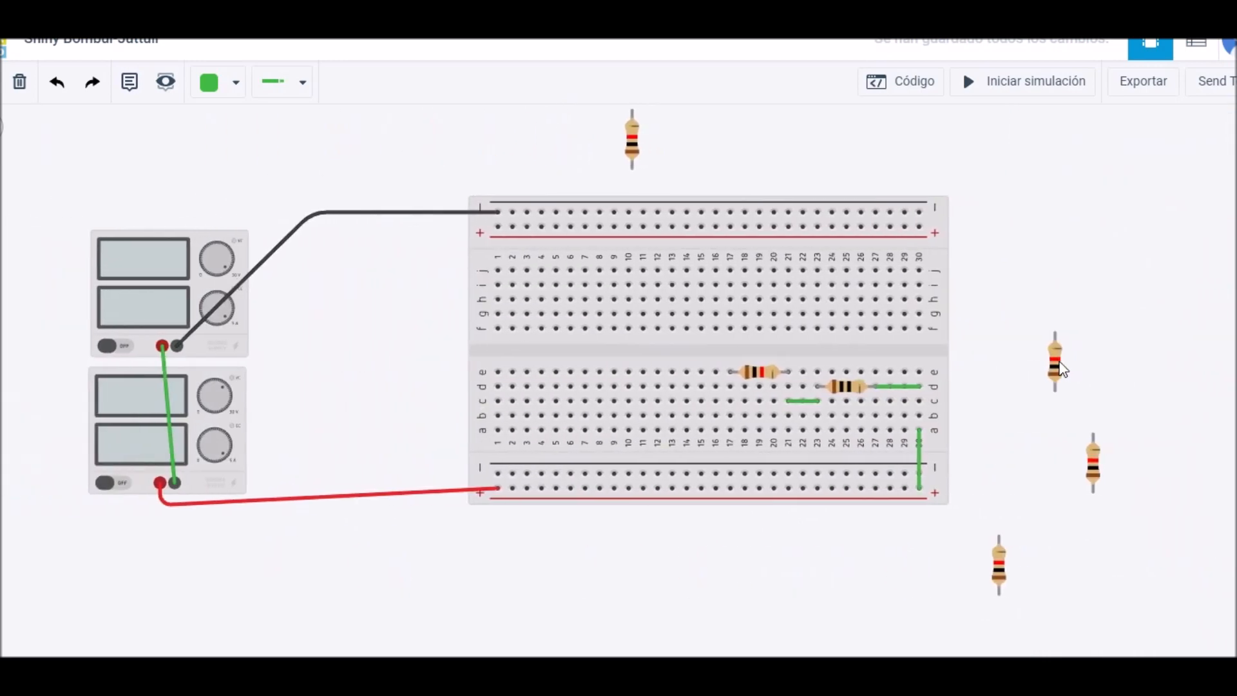
left_click(1046, 359)
left_click_drag(1047, 359, 400, 309)
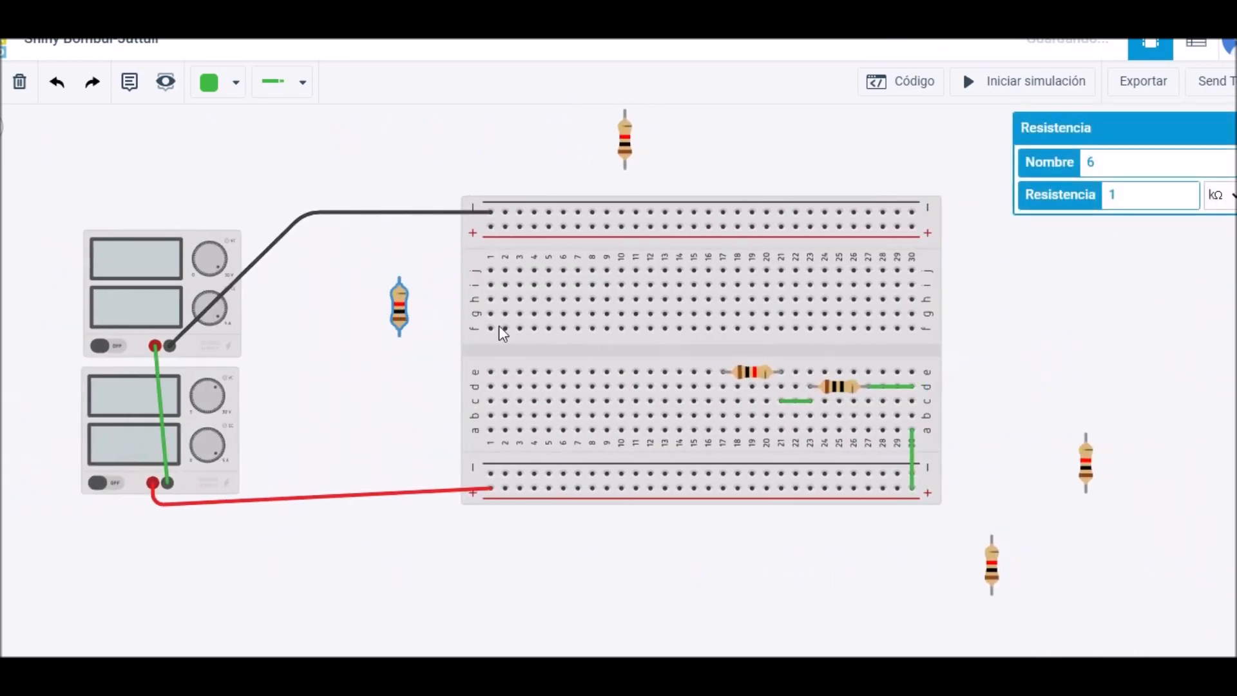
left_click_drag(1086, 464, 395, 392)
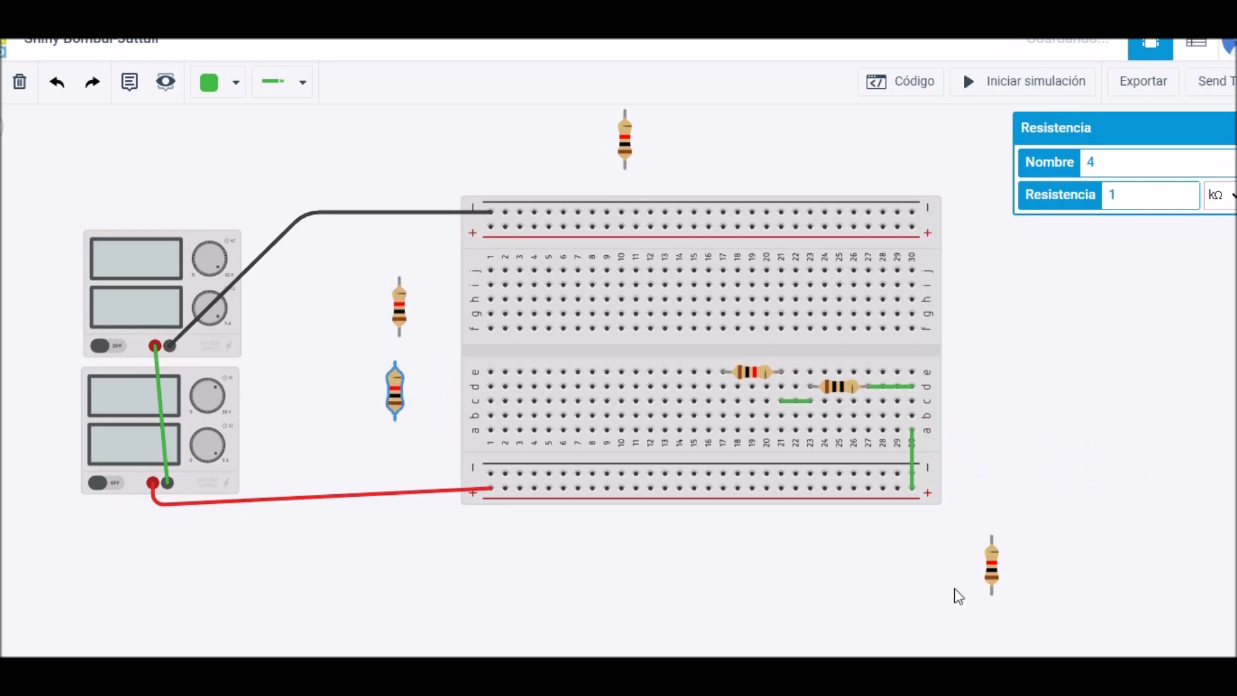
left_click_drag(992, 566, 398, 153)
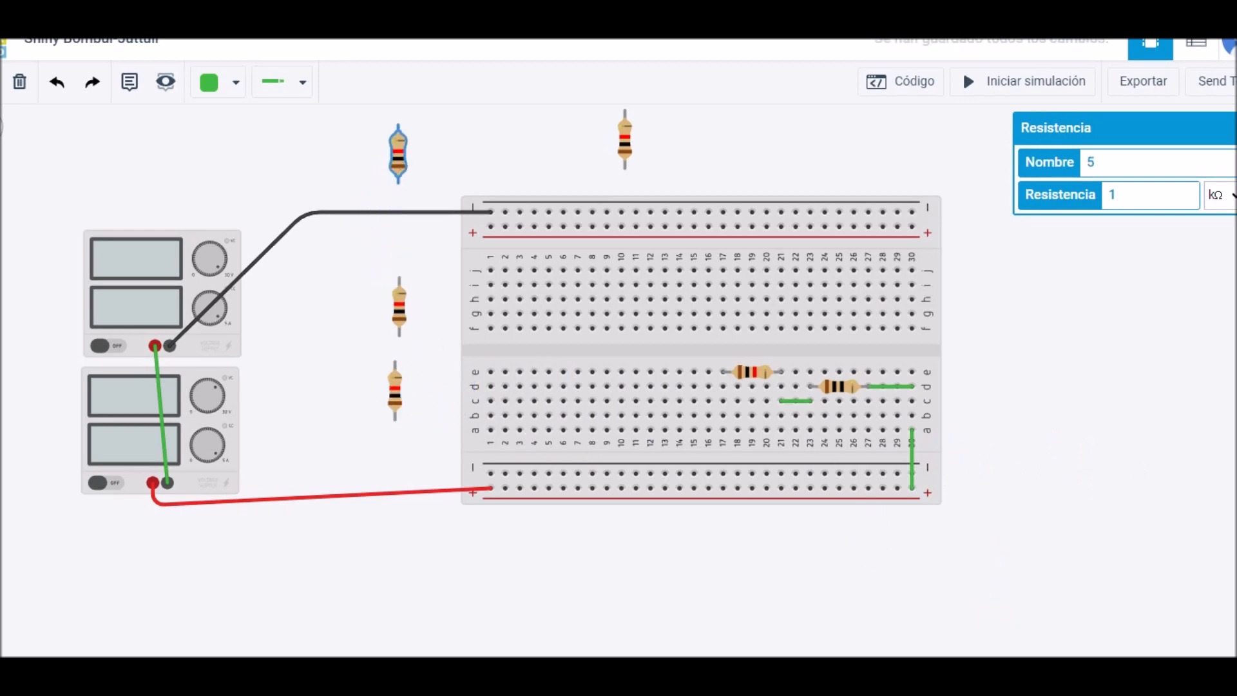
left_click(1236, 403)
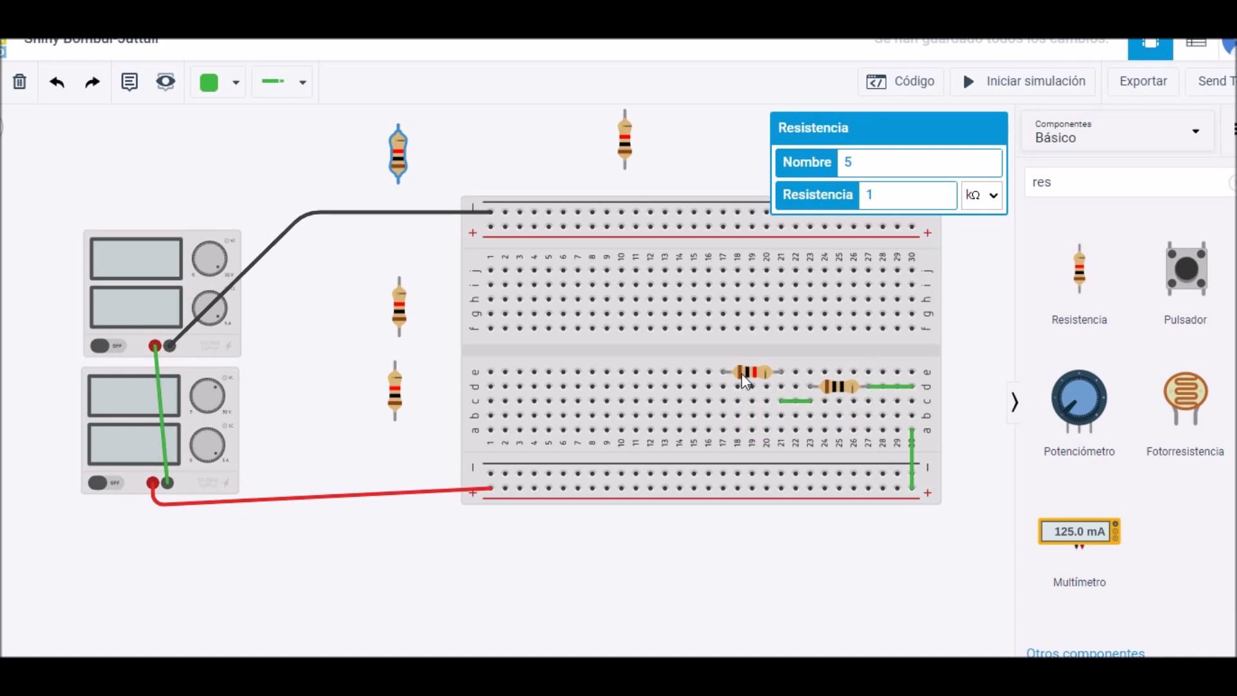
- Set the row e resistor across columns 17 to 21 to 15 Ω and run a green wire from a17 to a12
left_click(746, 379)
type("5")
left_click(981, 195)
left_click(982, 280)
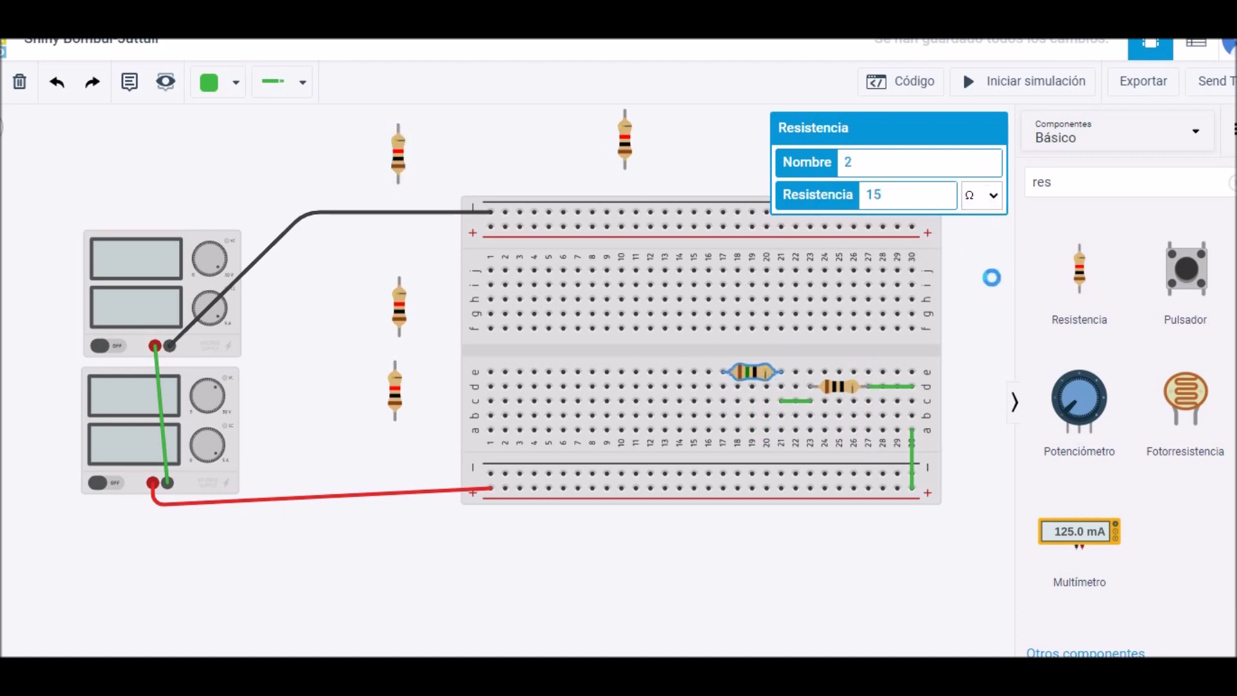
left_click(776, 380)
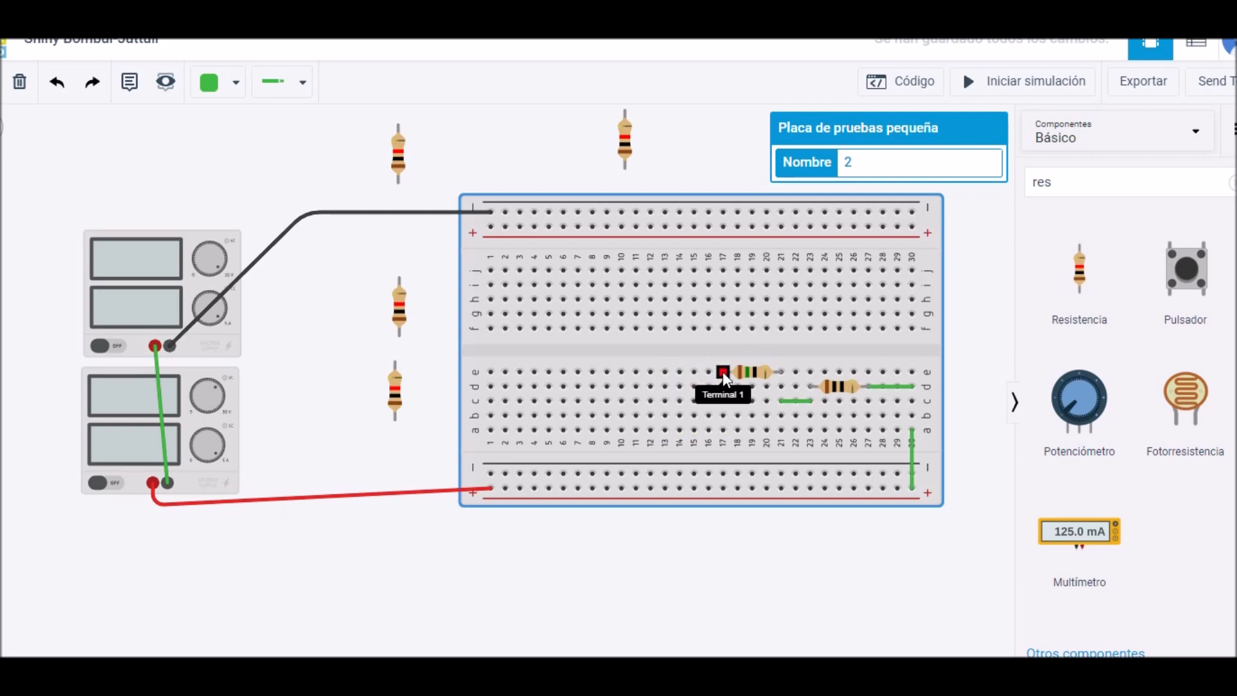
left_click(724, 429)
left_click(650, 429)
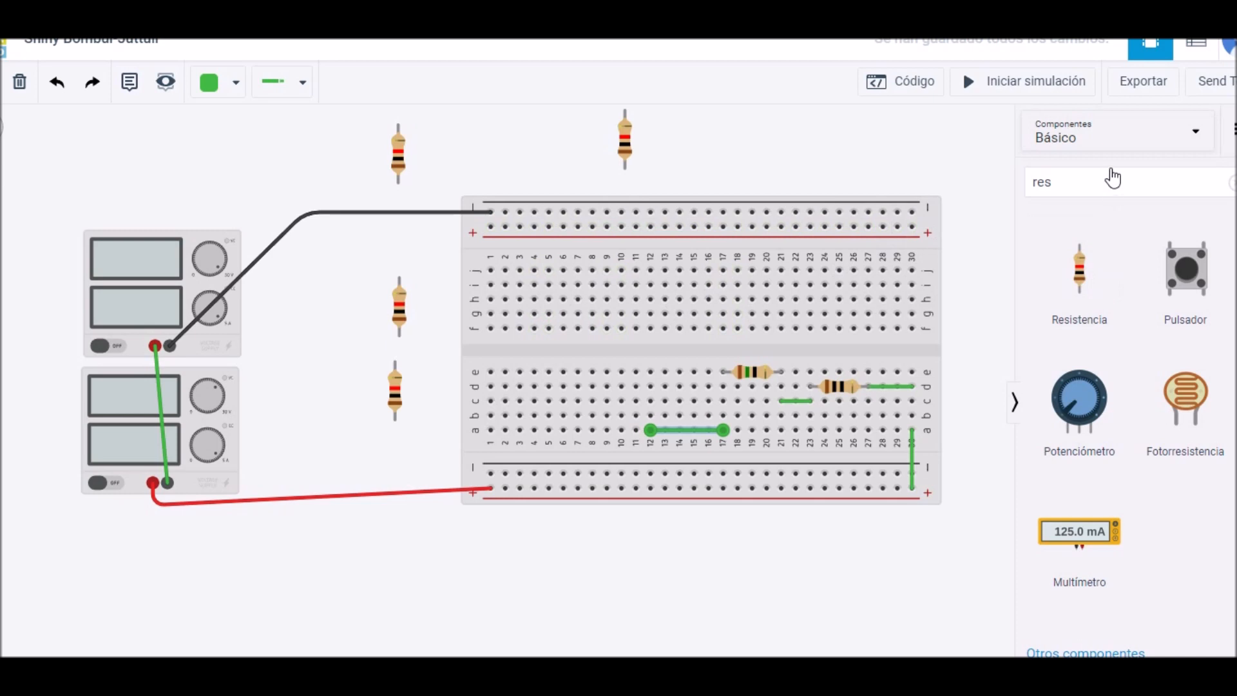
- Search the components for "mul", place a multimeter above the breadboard and set its mode to Amperaje
left_click(1096, 184)
key("BackSpace")
key("BackSpace")
key("BackSpace")
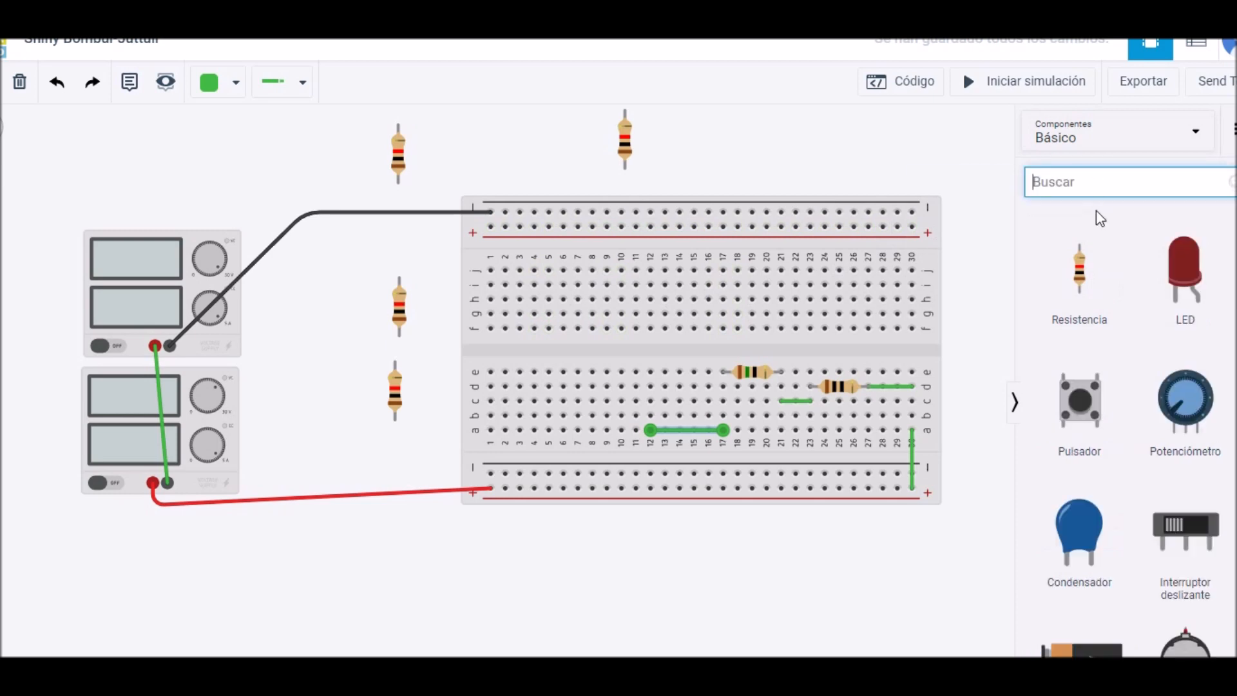
type("mul")
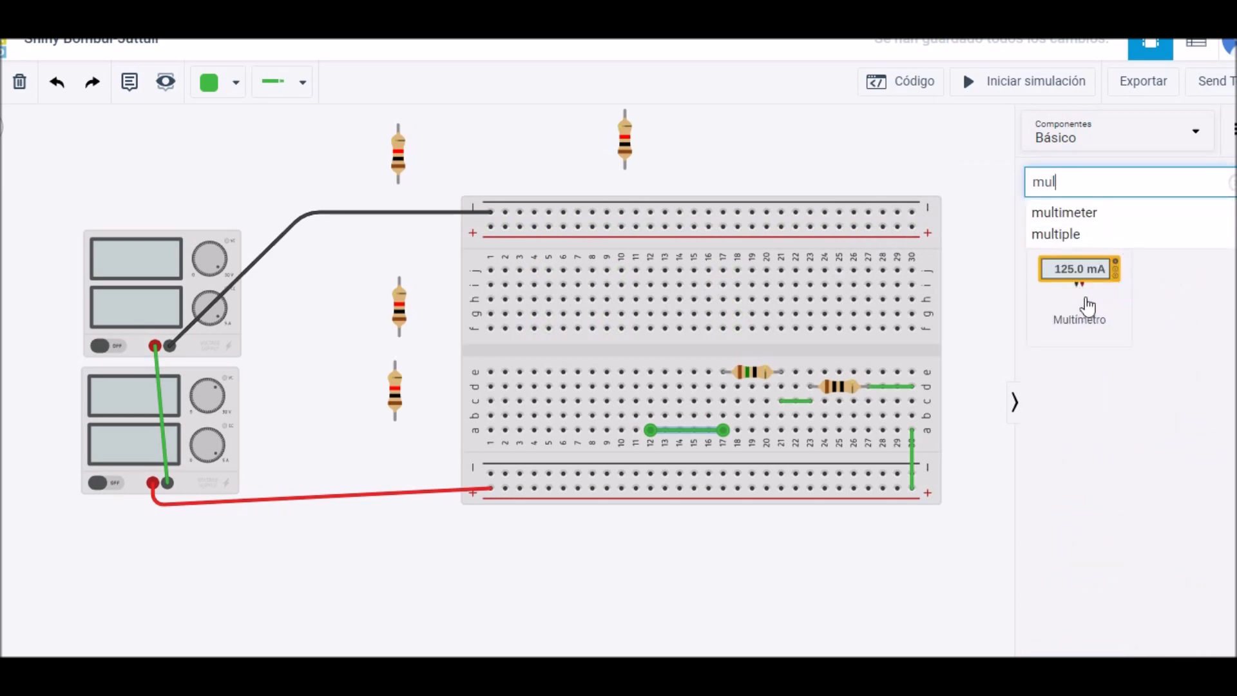
left_click_drag(1086, 299, 792, 183)
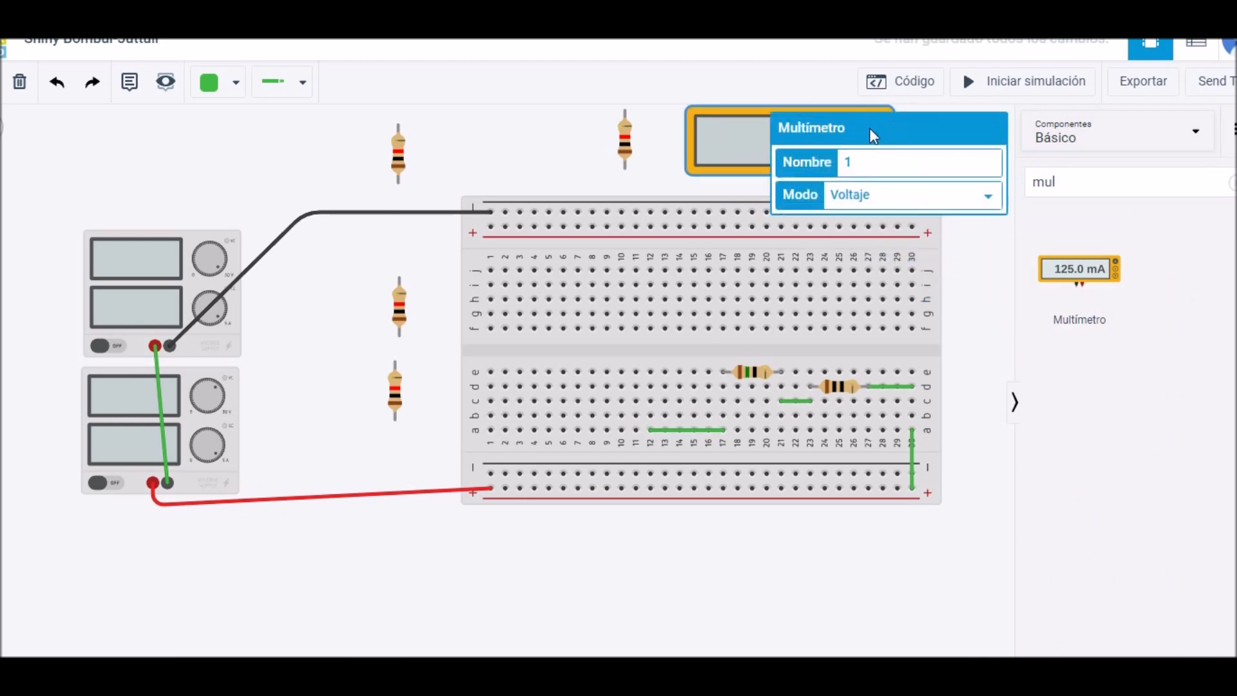
left_click(970, 201)
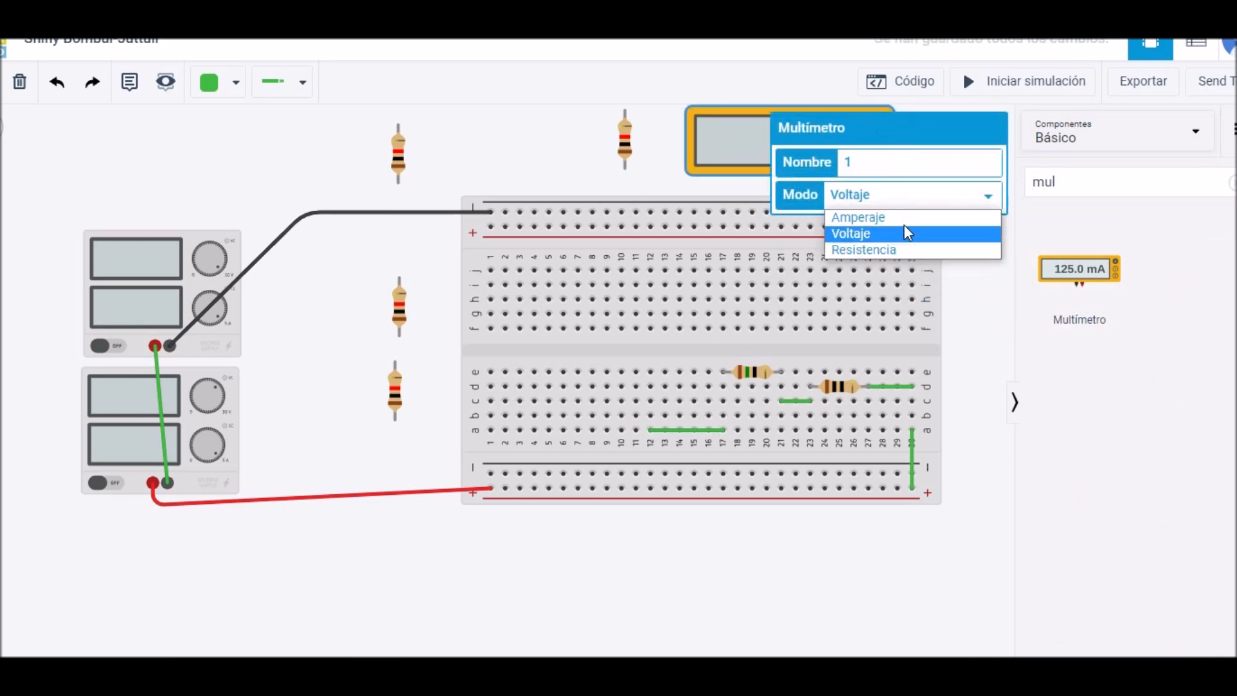
left_click(923, 218)
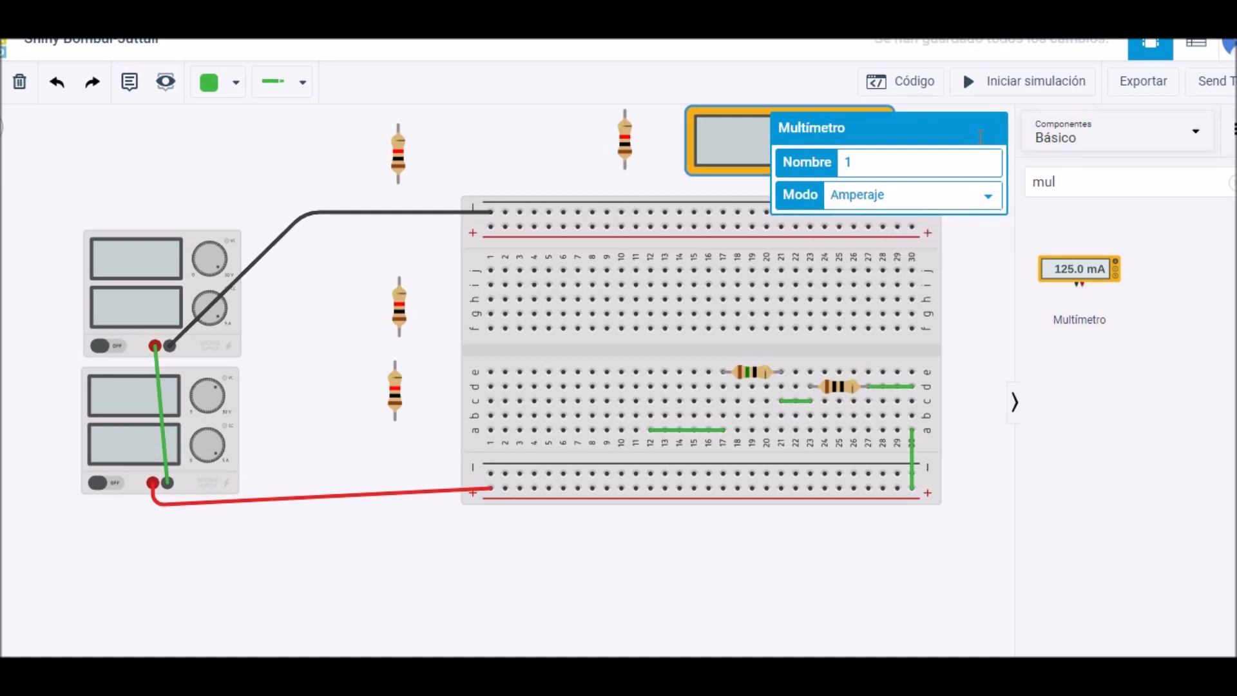
left_click_drag(715, 141, 689, 133)
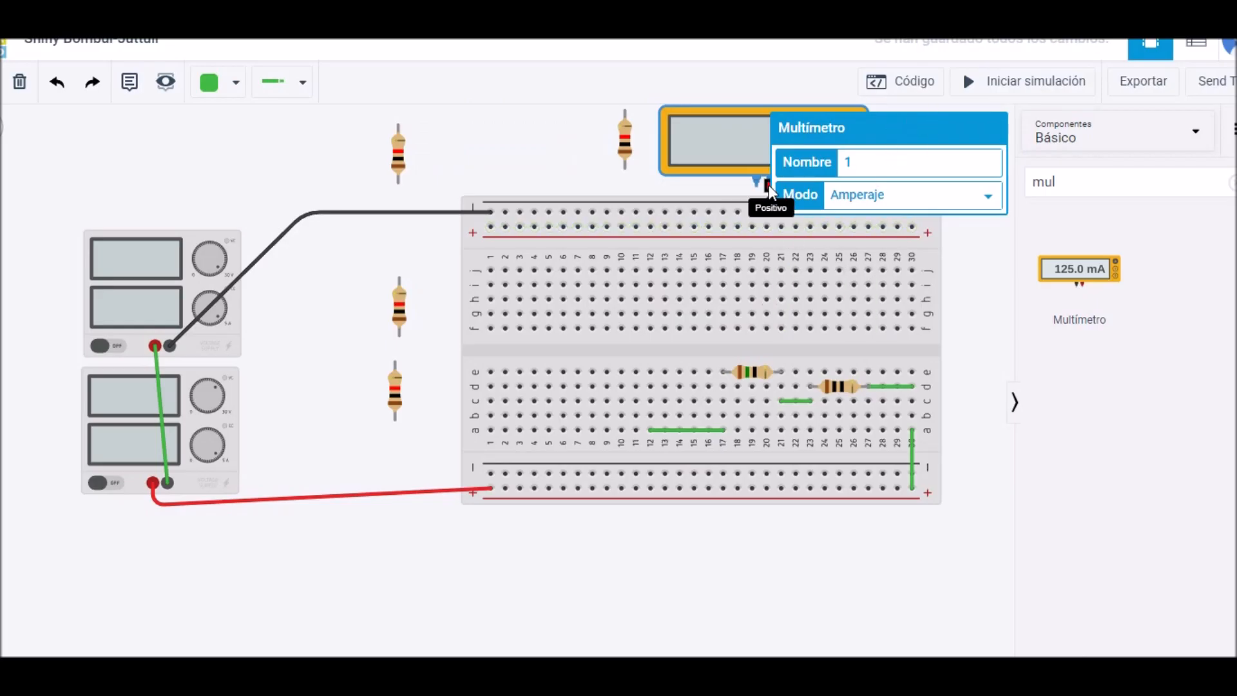
- Wire breadboard hole e30 to the multimeter's positive terminal around the board's upper corner and colour the wire red
left_click(912, 370)
left_click(961, 193)
left_click(771, 184)
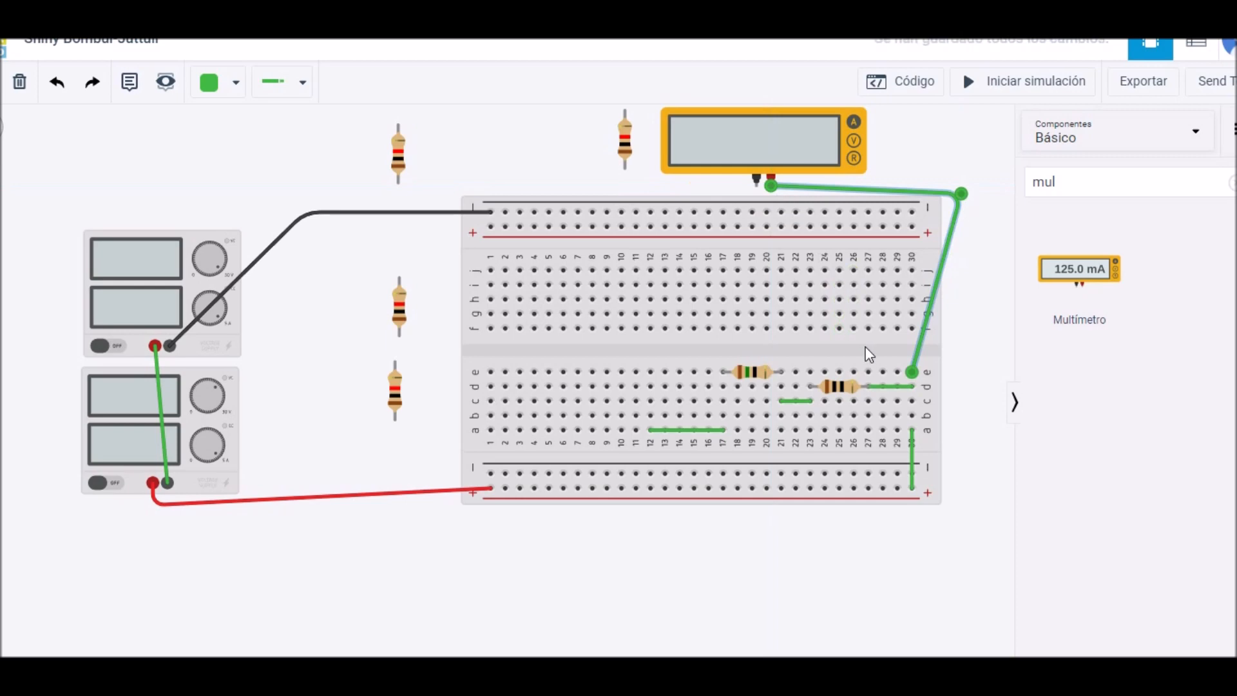
left_click(225, 90)
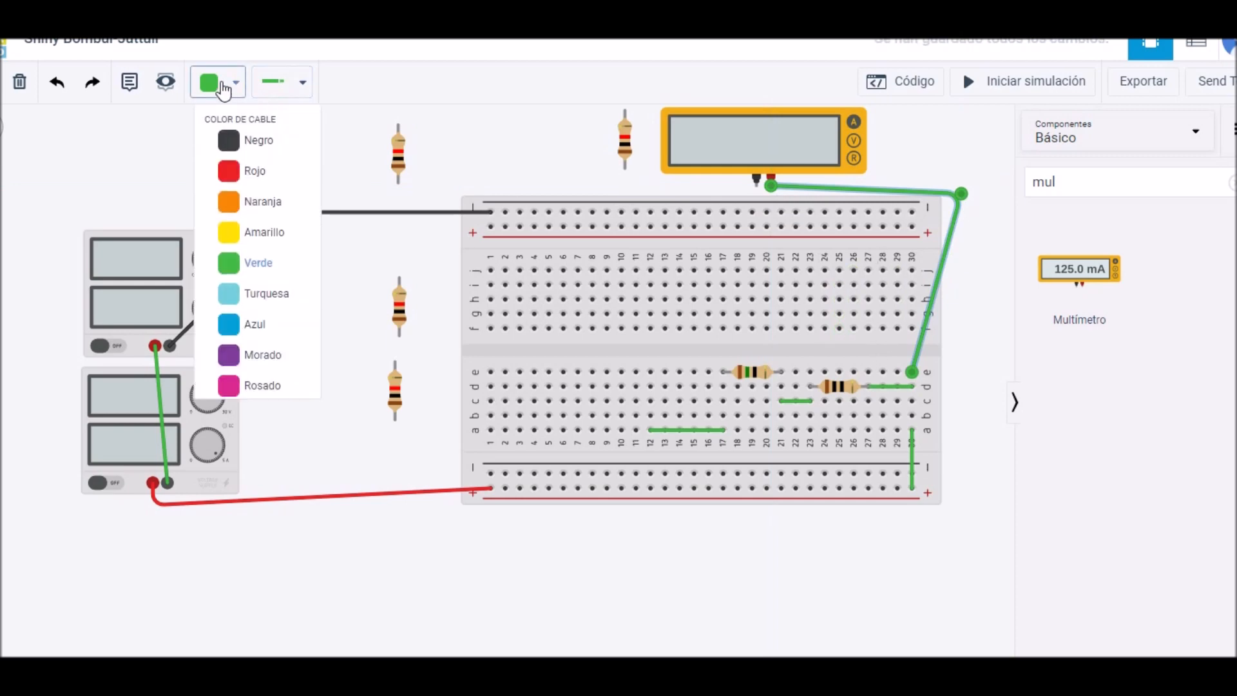
left_click(248, 172)
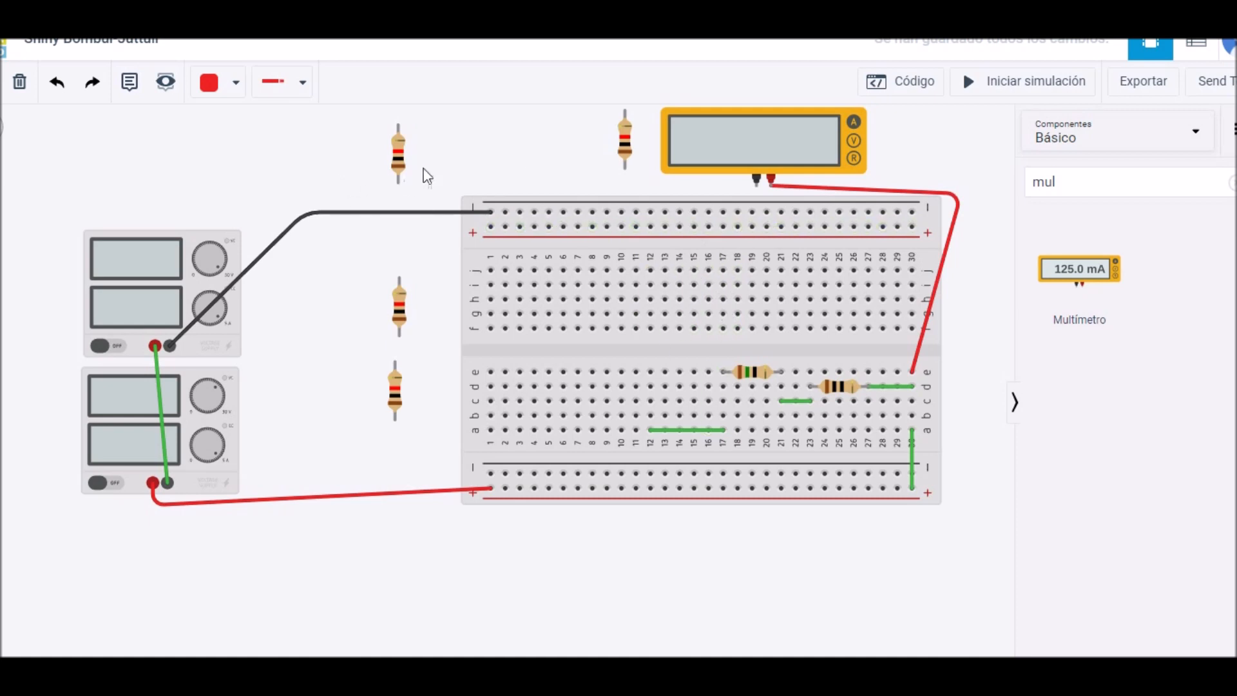
- Rotate the resistor beside the multimeter to horizontal and place it in breadboard row h across columns 17 to 21
left_click(399, 169)
left_click(406, 319)
left_click(404, 397)
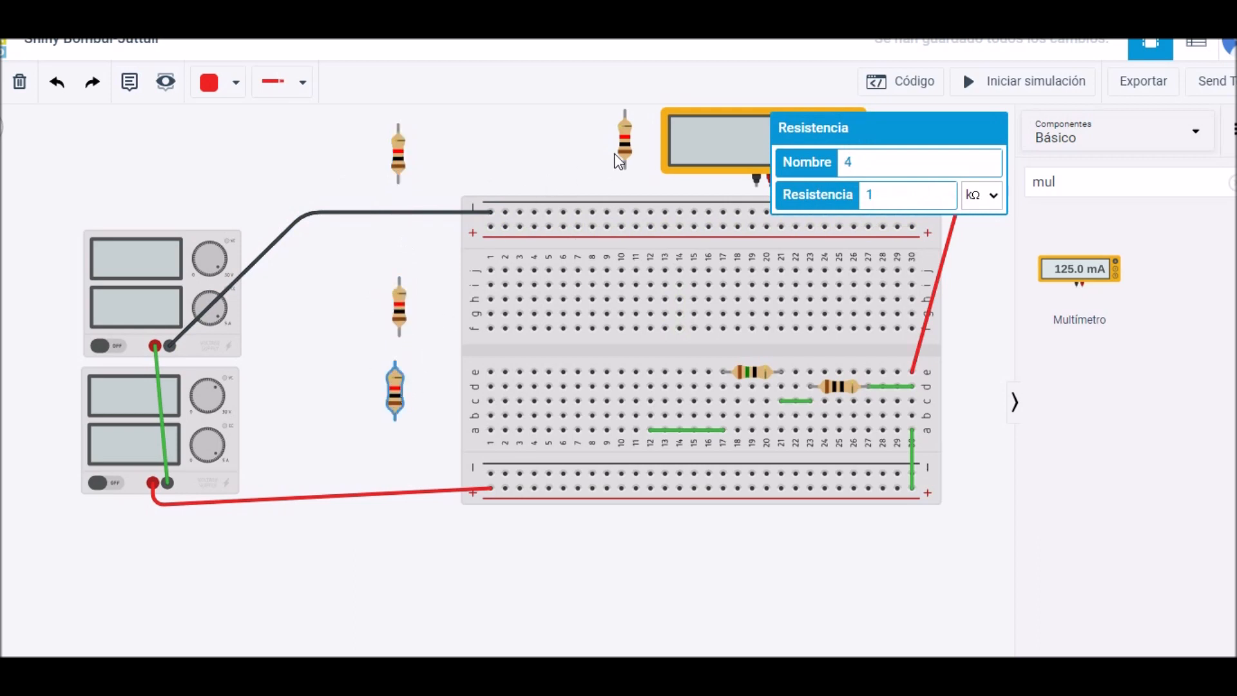
left_click(631, 139)
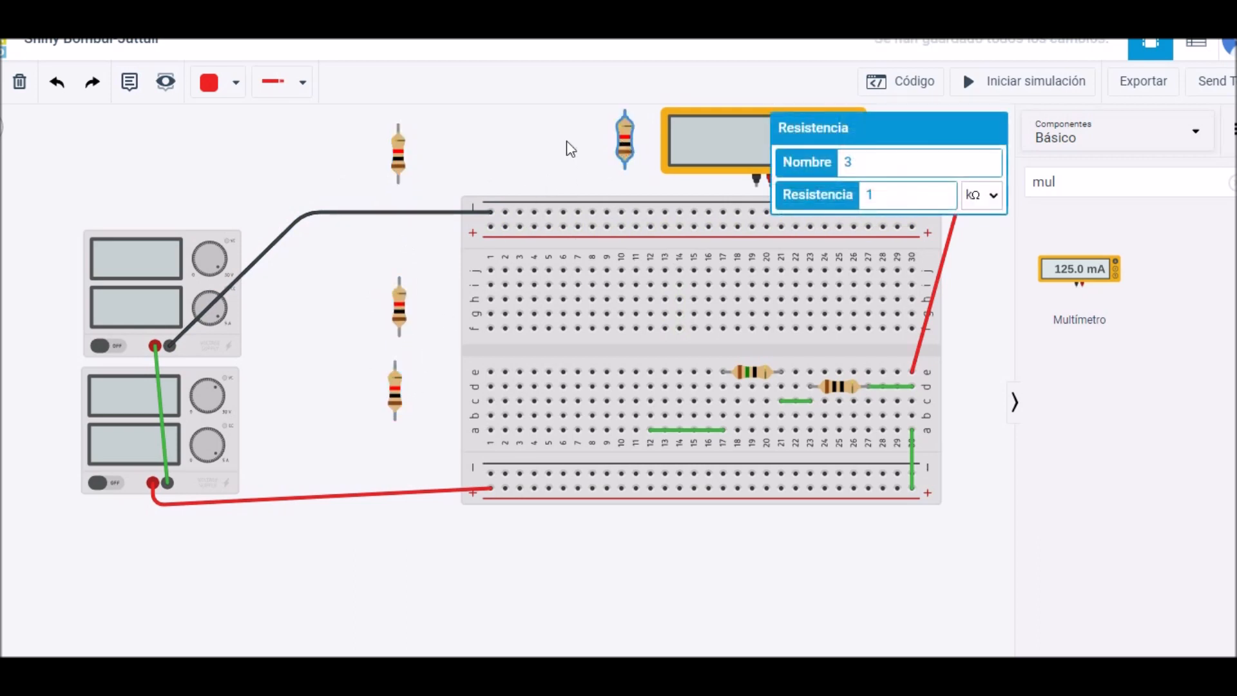
key("r")
key("r")
key("r")
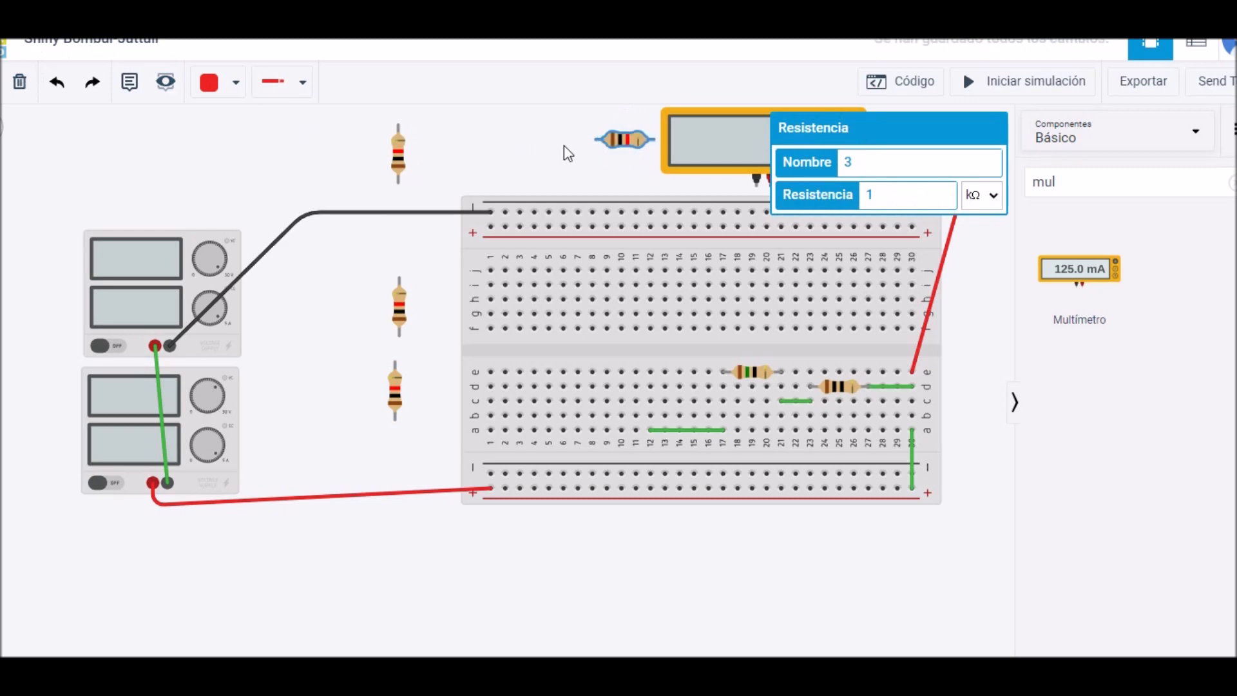
left_click_drag(628, 143, 762, 310)
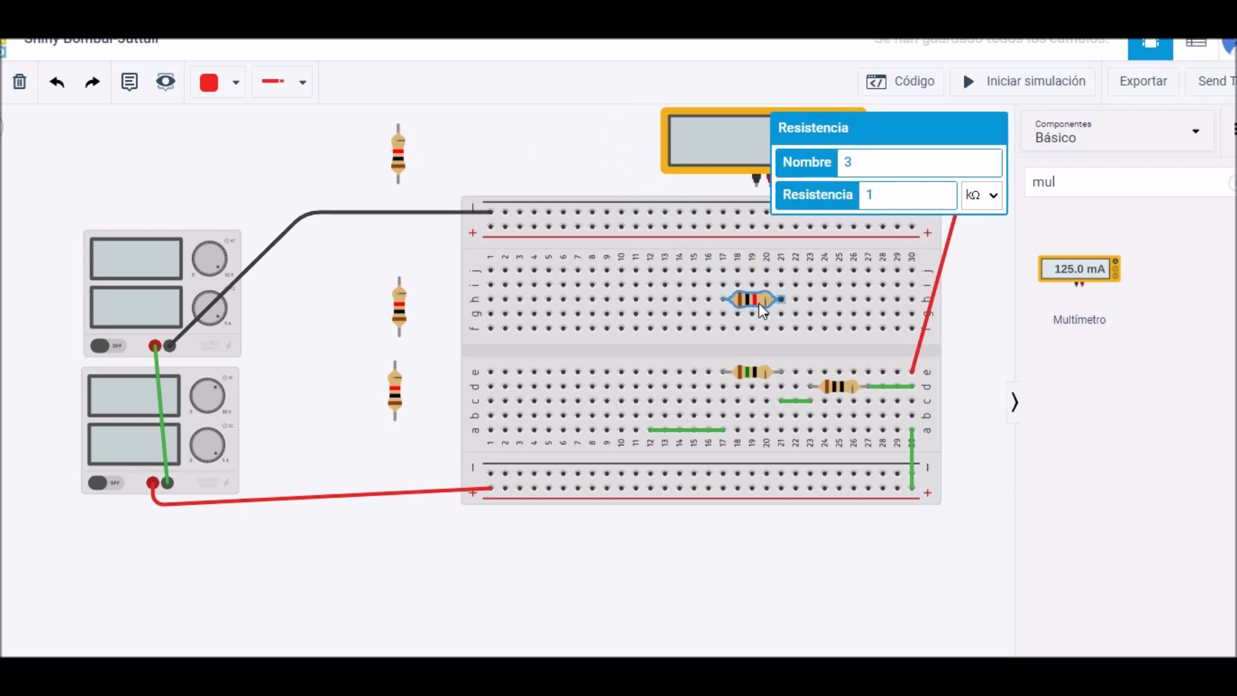
- Check the circuit figure in Word and reposition the upper-half resistor in row h across columns 14 to 18
key("alt+Tab")
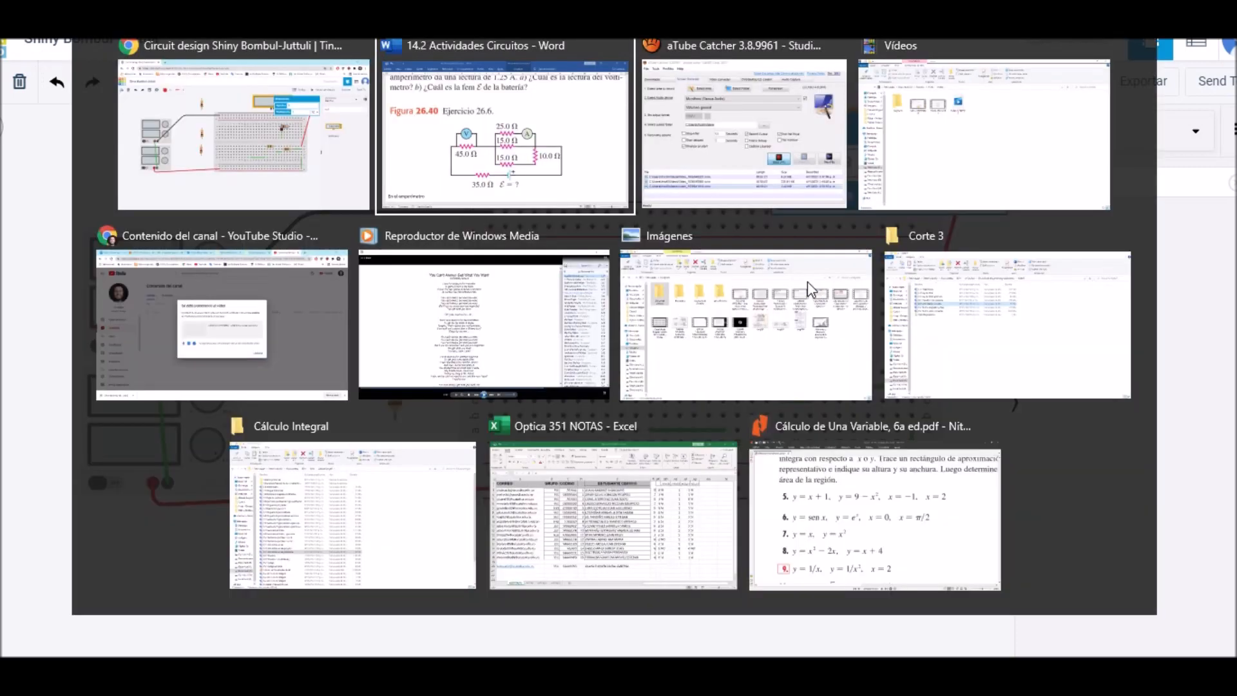
key("alt+Tab")
mouse_move(837, 273)
left_mouse_down()
mouse_move(795, 273)
mouse_move(826, 279)
left_mouse_up()
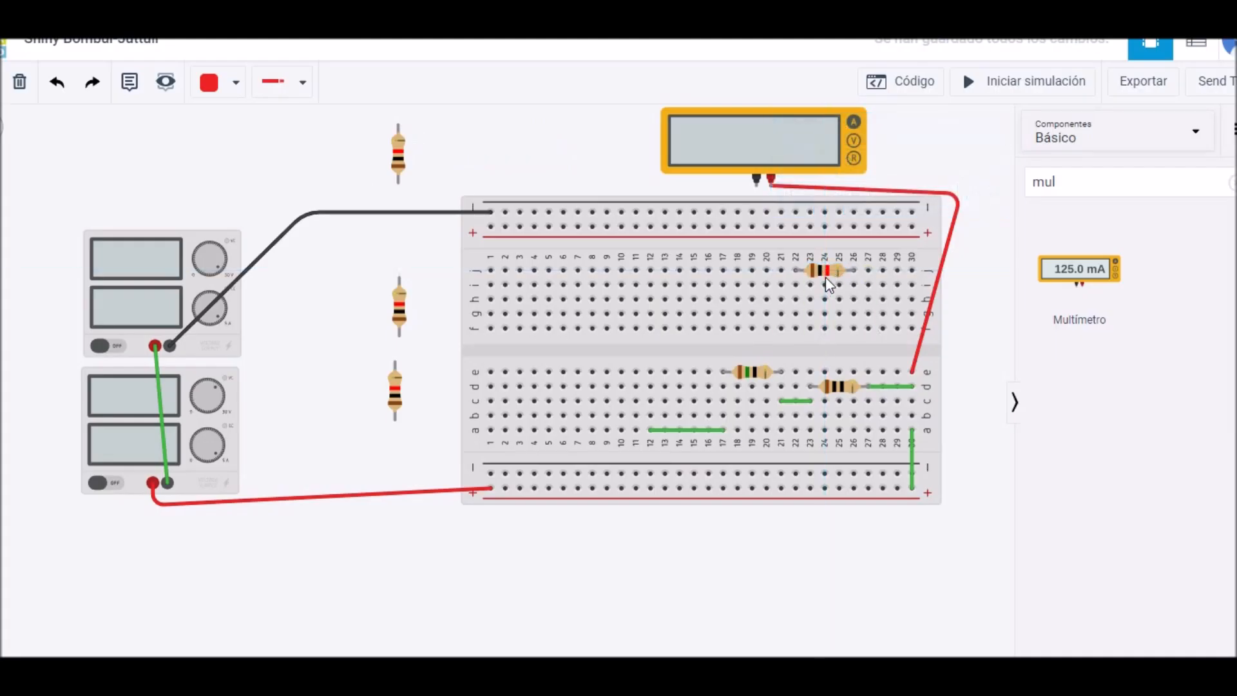
key("alt+Tab")
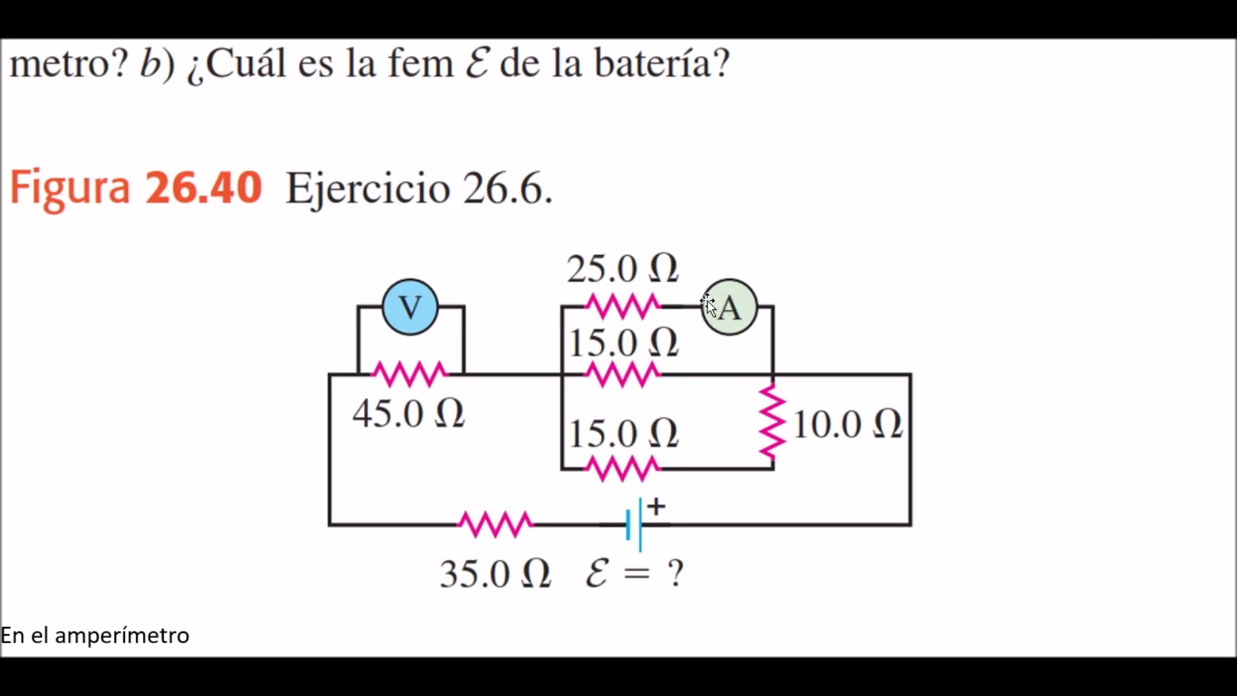
key("alt+Tab")
left_click_drag(830, 269, 723, 277)
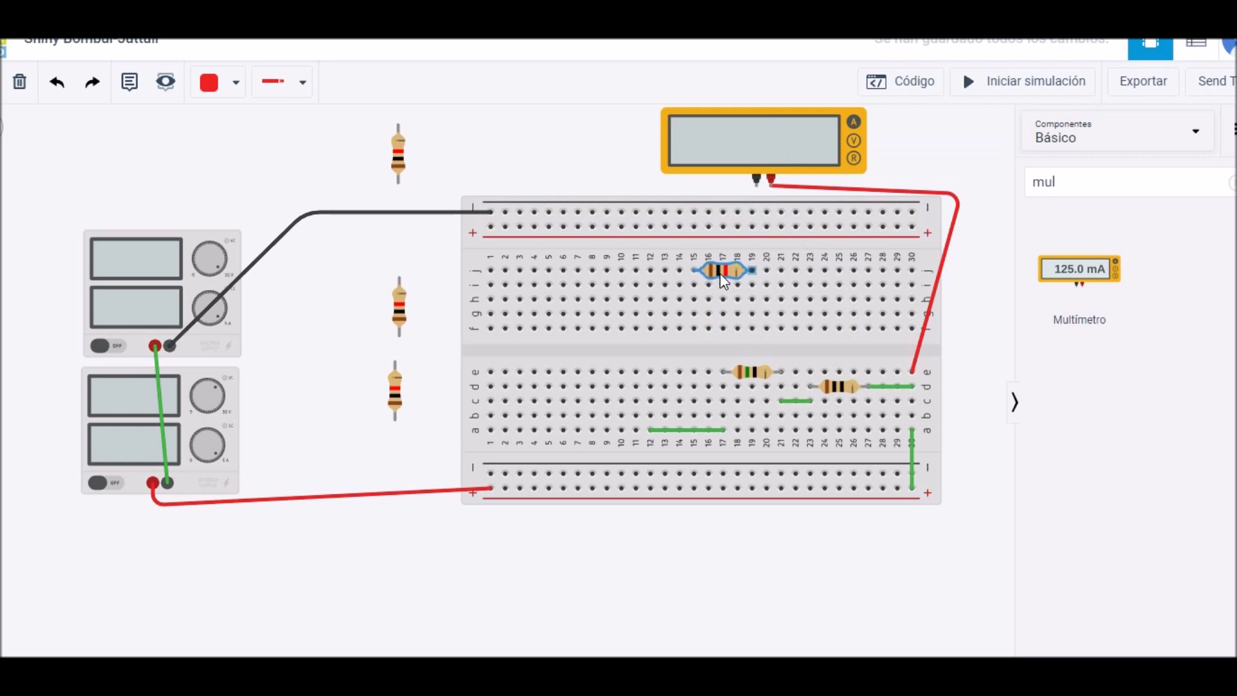
left_click_drag(710, 273, 713, 287)
- Wire the multimeter's negative terminal to breadboard hole j18 and colour the wire black
left_click(756, 182)
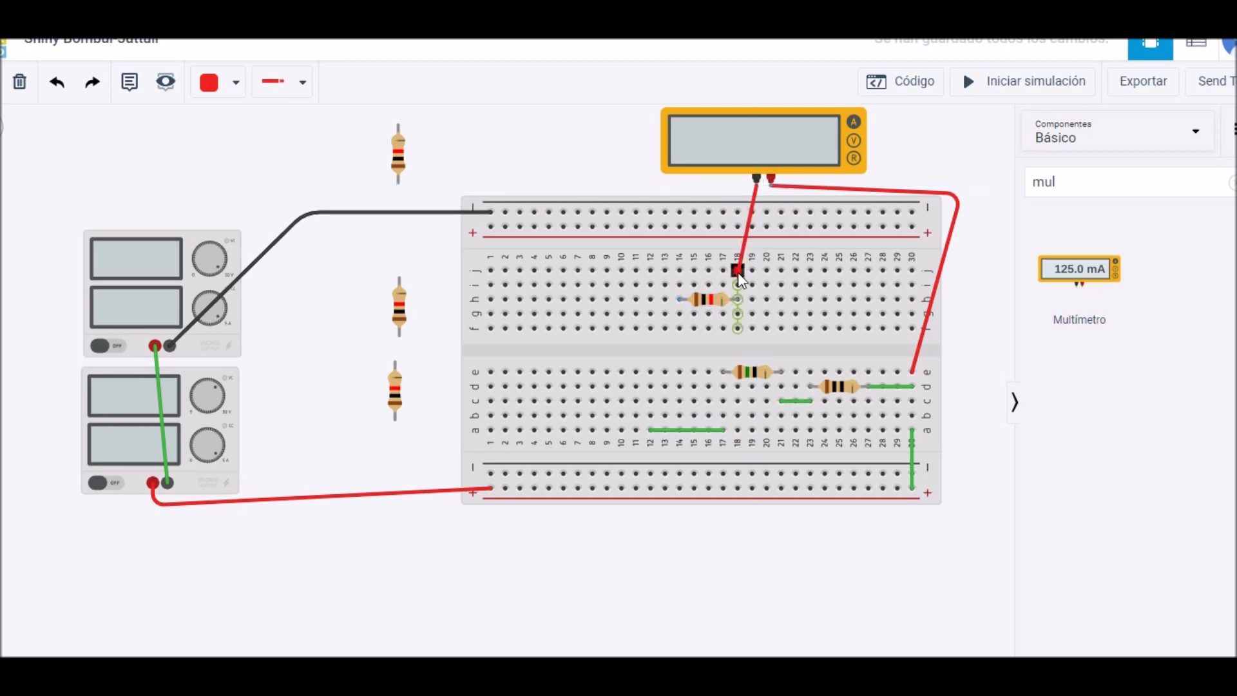
left_click(738, 270)
left_click(235, 82)
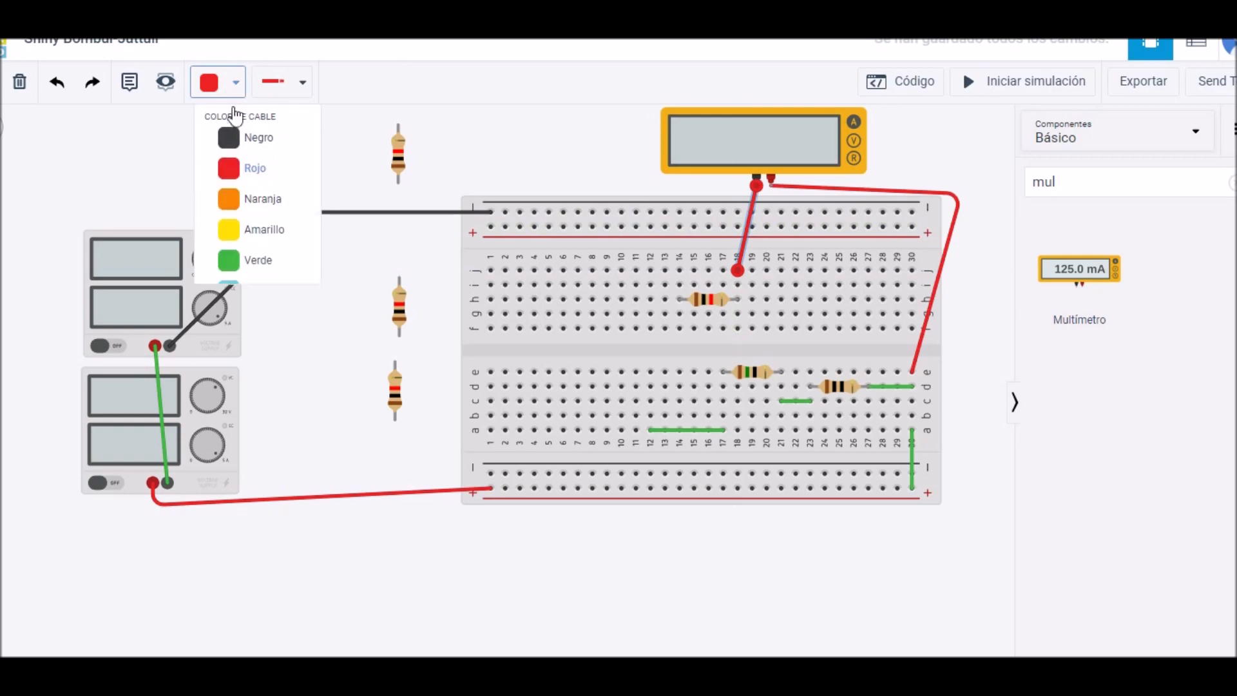
left_click(244, 141)
left_click(936, 171)
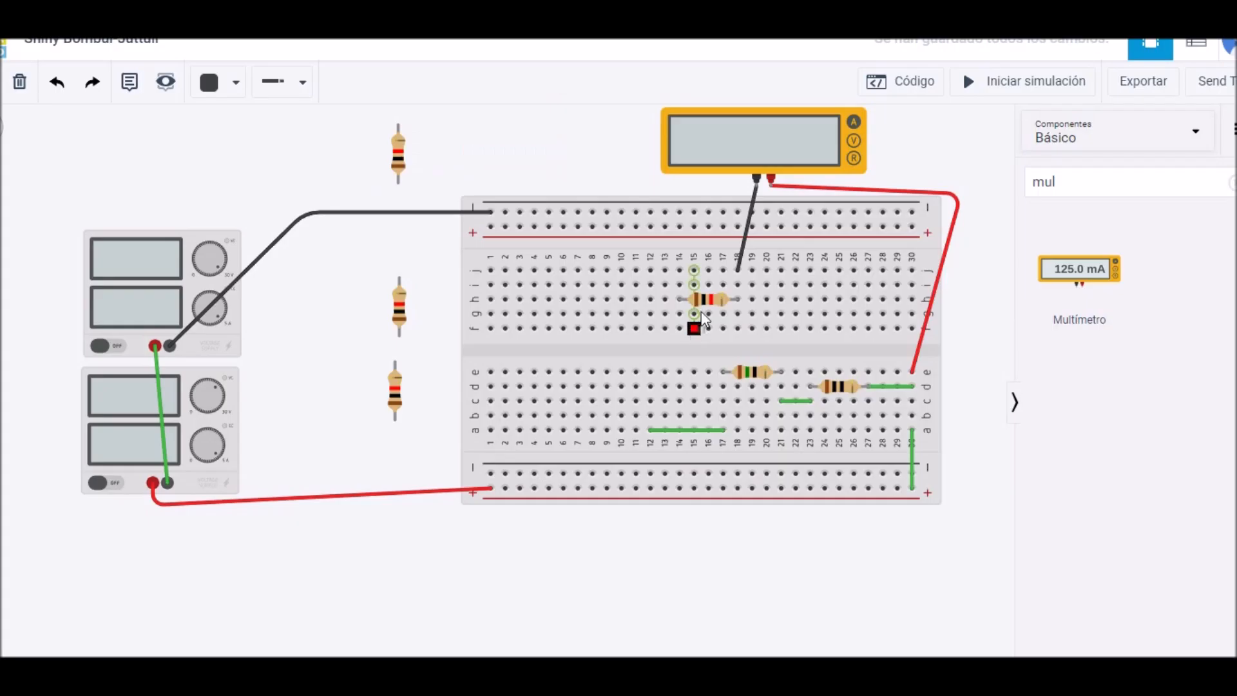
- Set the row h resistor across columns 14 to 18 to 25 Ω
left_click(704, 300)
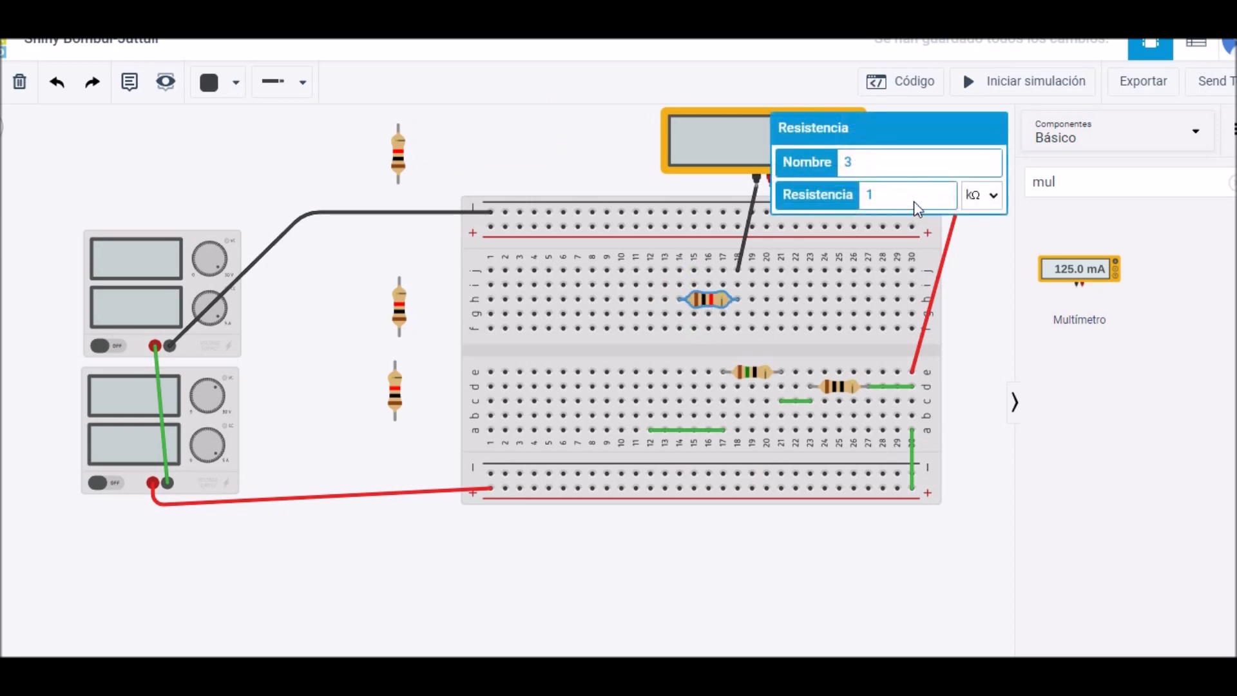
type("25")
left_click(982, 195)
left_click(973, 279)
left_click(578, 187)
- Check the circuit figure in Word and connect f14 to e12 on the breadboard with a green wire
key("alt+Tab")
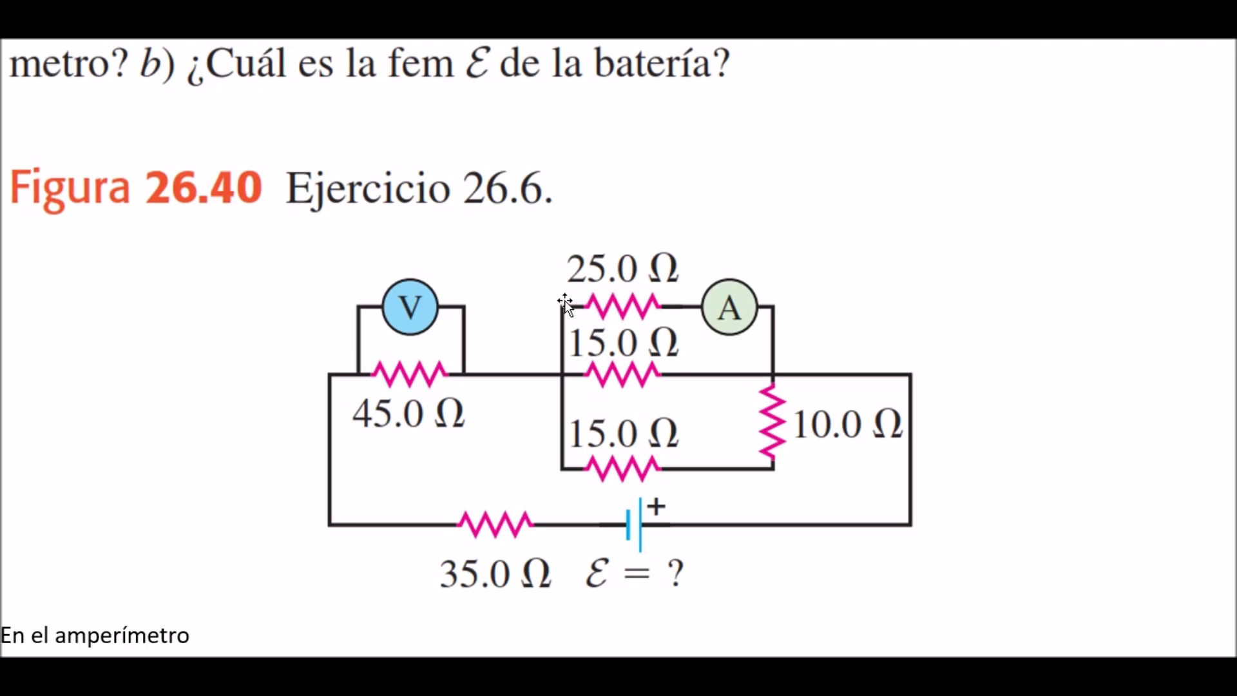
key("alt+Tab")
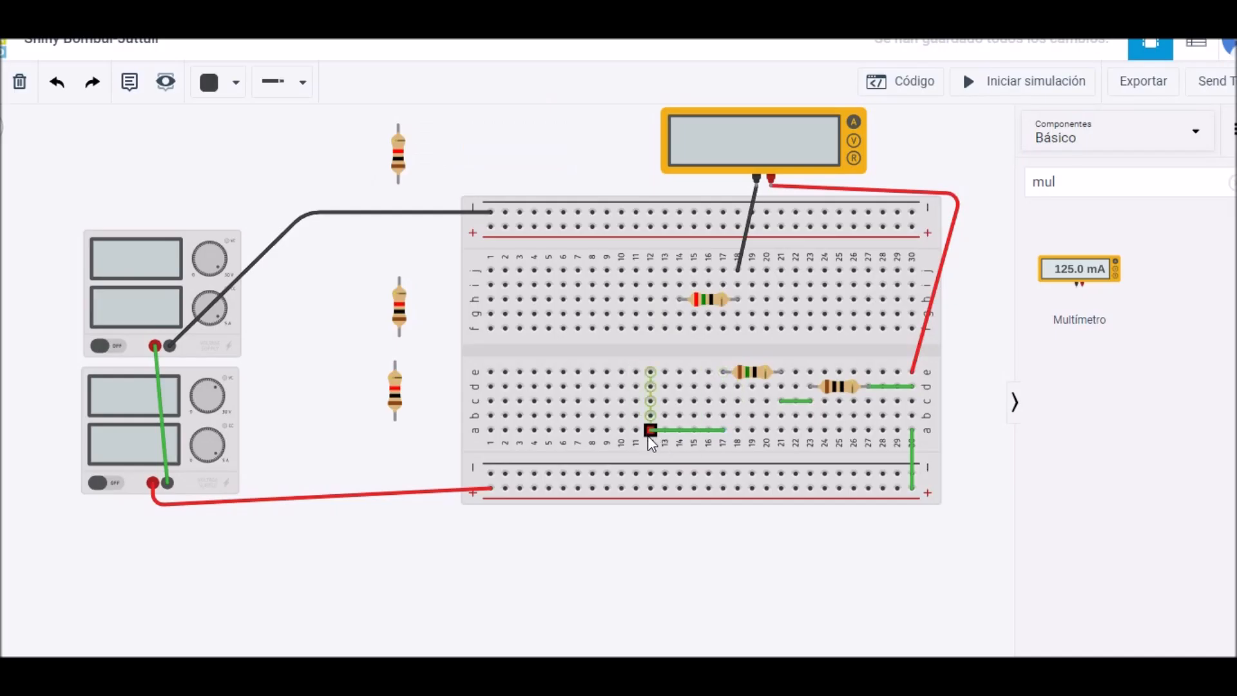
left_click(681, 328)
left_click(650, 372)
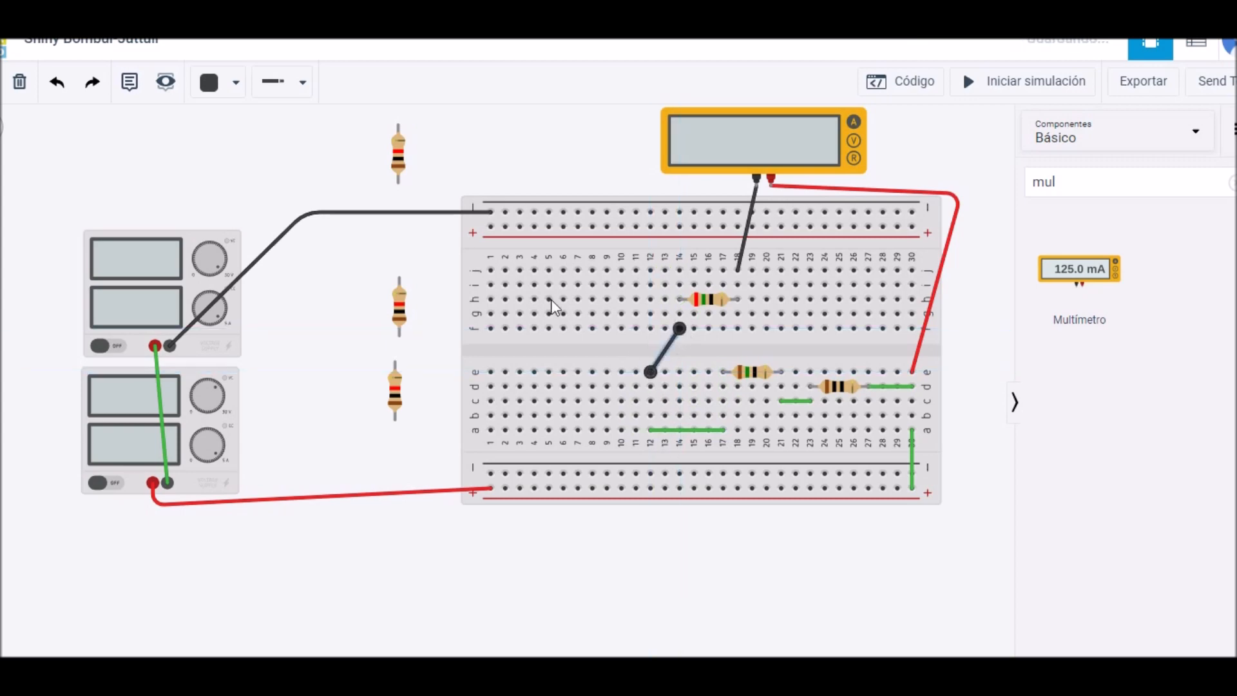
left_click(281, 82)
left_click(220, 87)
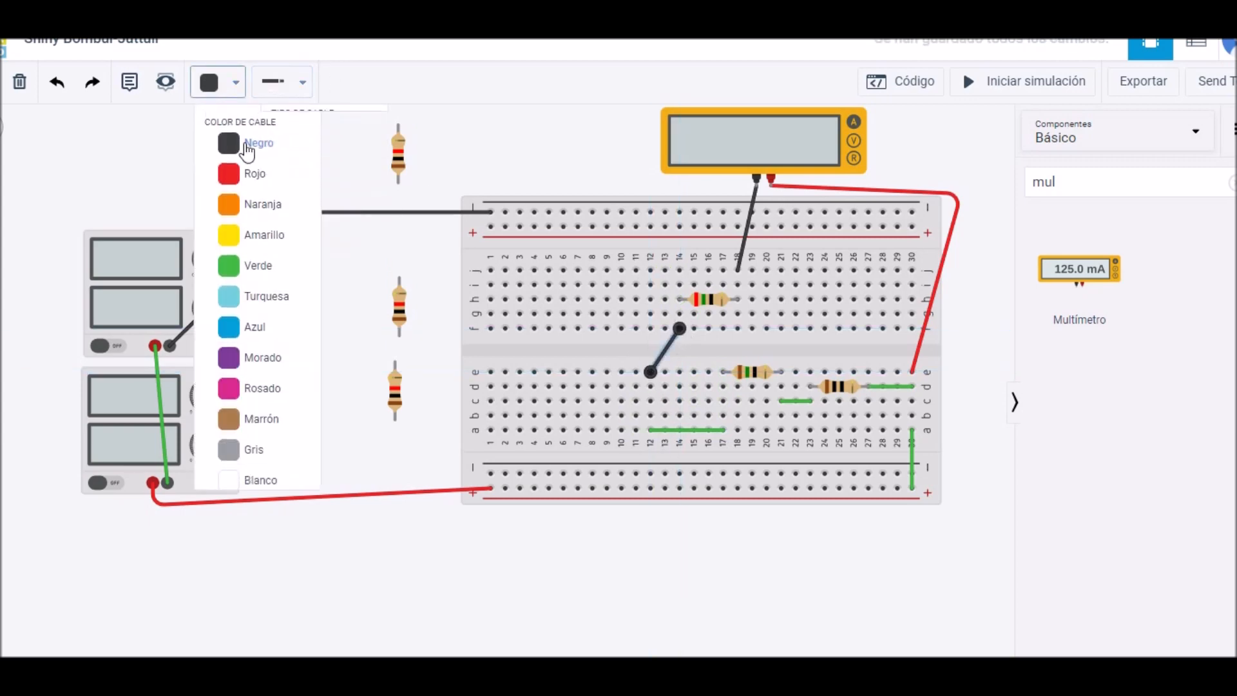
left_click(274, 267)
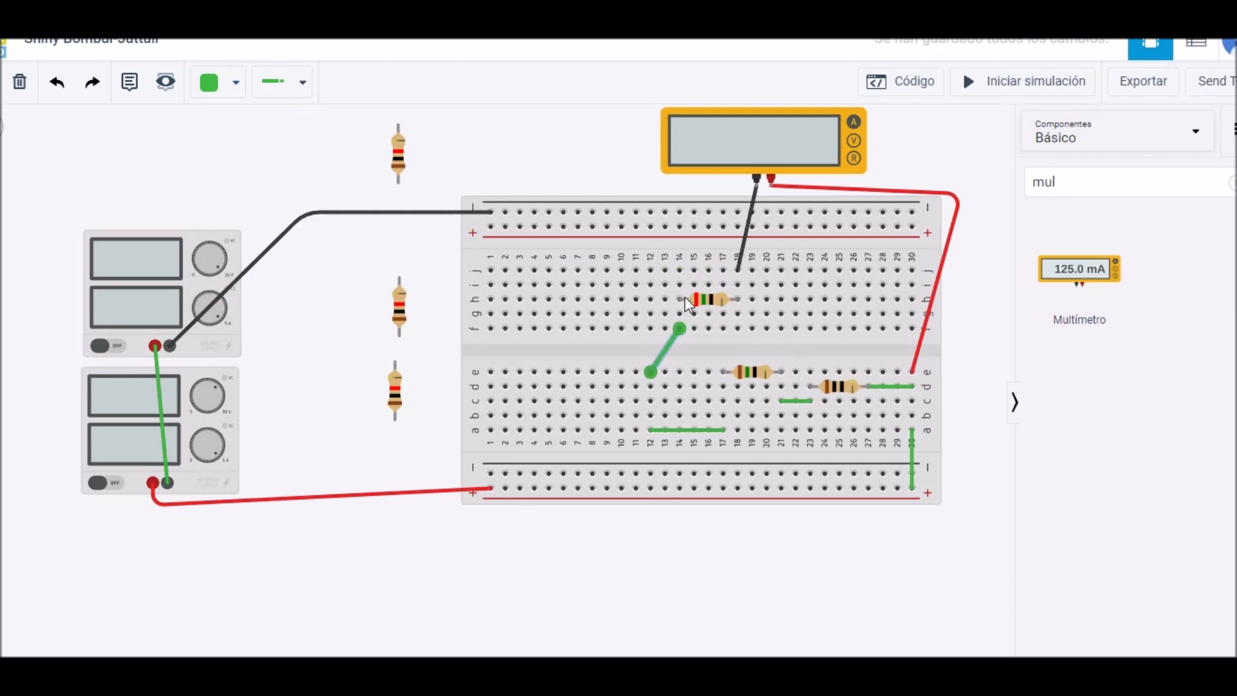
- Move the upper end of the green wire to h14 and check the circuit figure in Word
left_click_drag(678, 327, 679, 299)
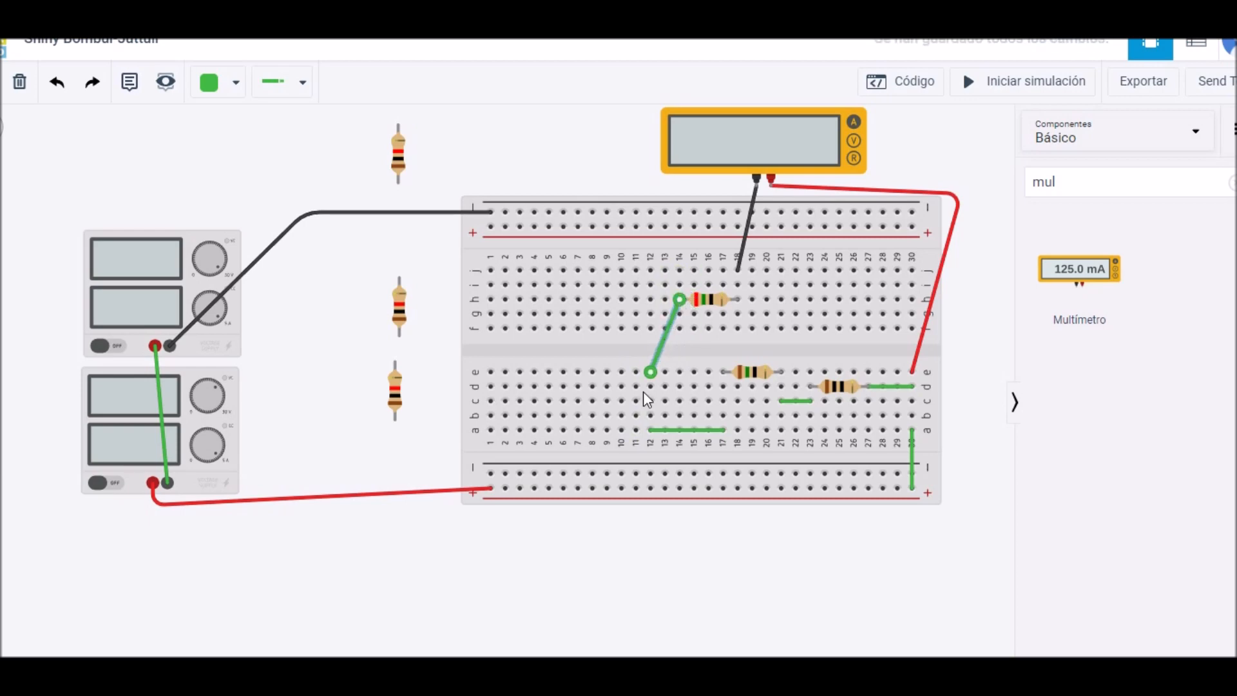
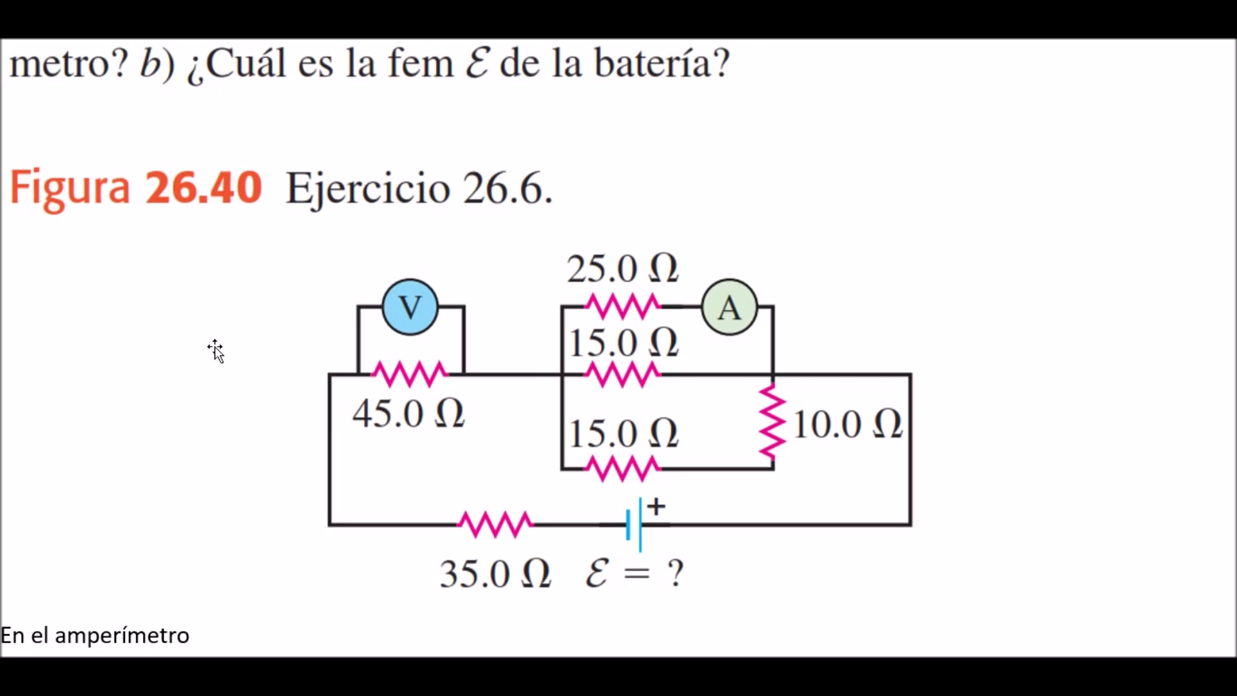
key("alt+Tab")
key("alt+Tab")
key("alt+Tab")
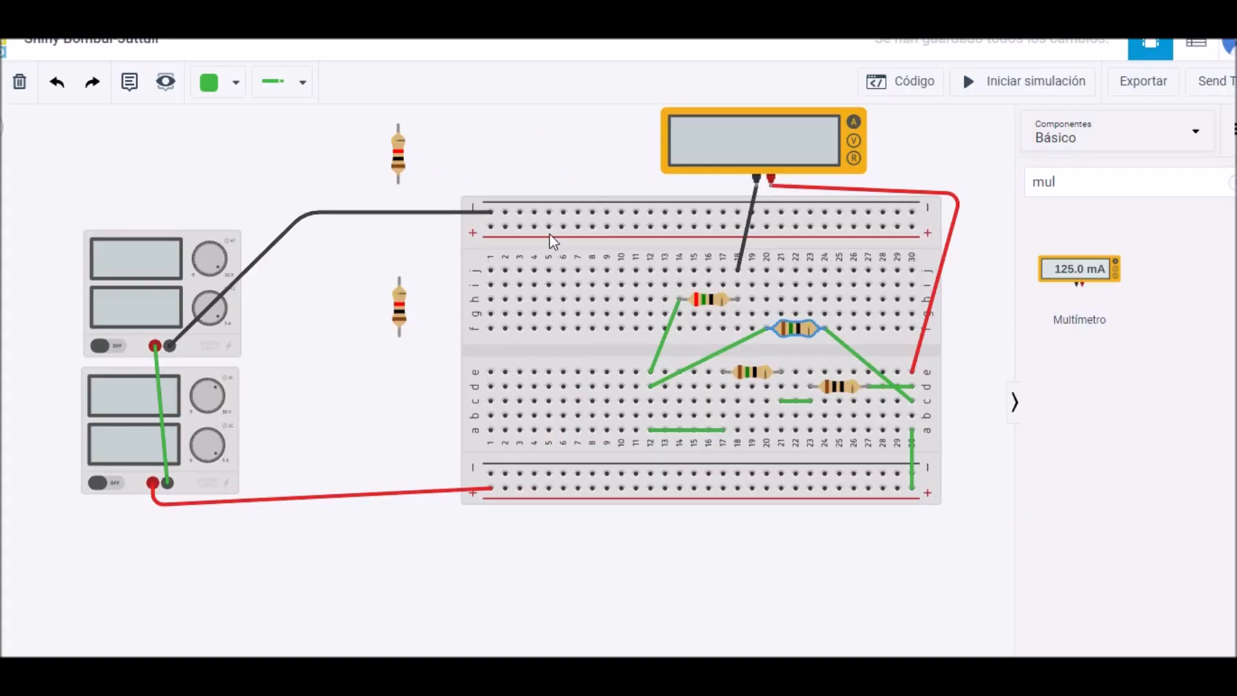
- Rotate the upper loose resistor horizontally, set it to 45 Ω, and place it in row f across columns 5 to 9
left_click(400, 307)
left_click(398, 156)
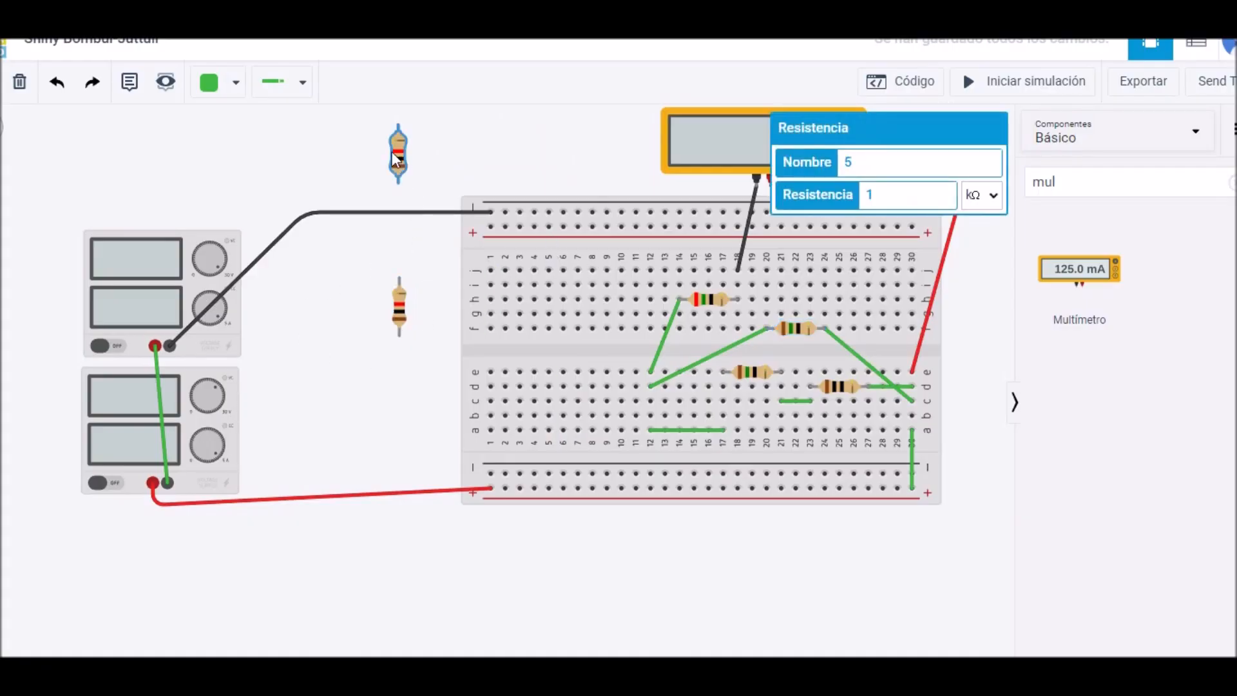
key("r")
left_click(892, 195)
type("45")
left_click(980, 196)
left_click(977, 282)
left_click_drag(402, 153, 558, 330)
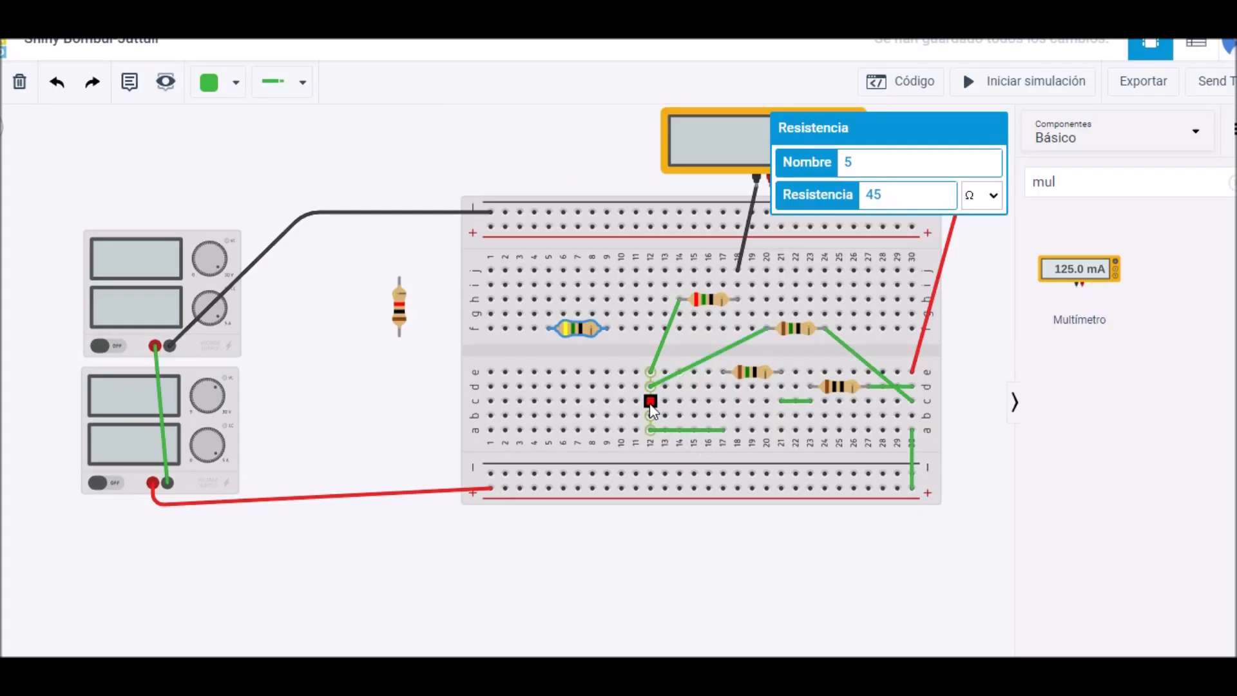
- Connect c12 to f9 with a green wire and shift the 45 Ω resistor to row g across columns 5 to 9
left_click(650, 400)
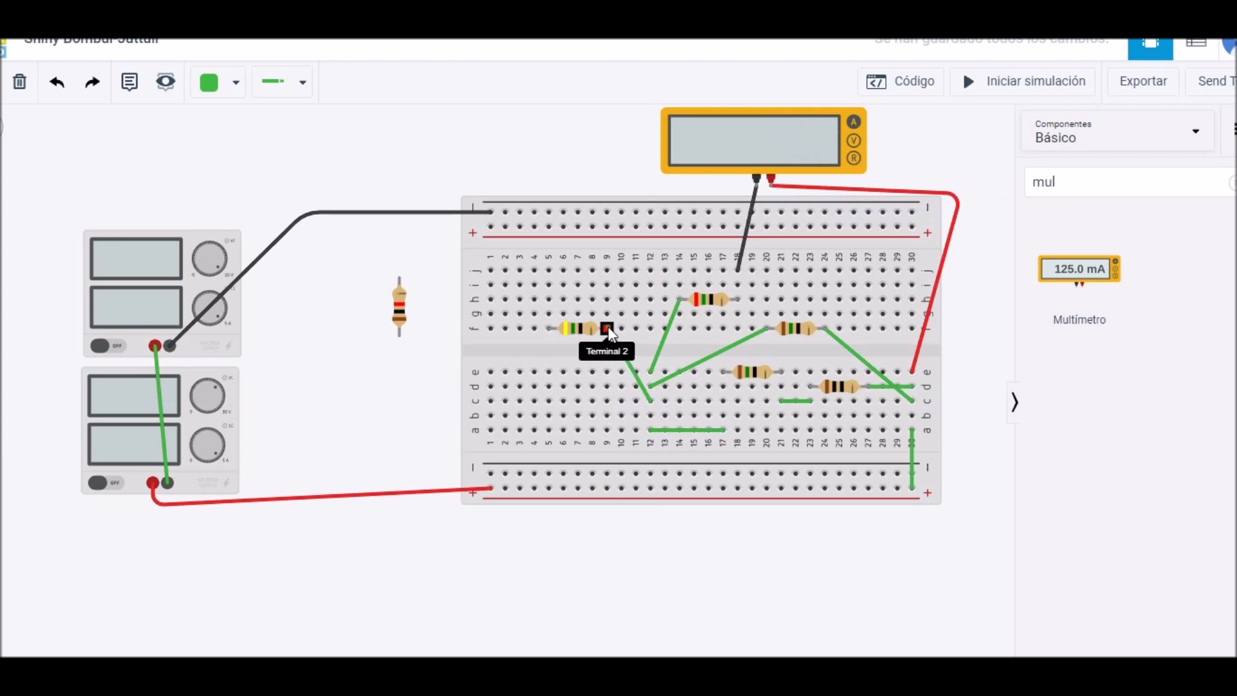
left_click(580, 330)
left_click_drag(580, 330, 586, 323)
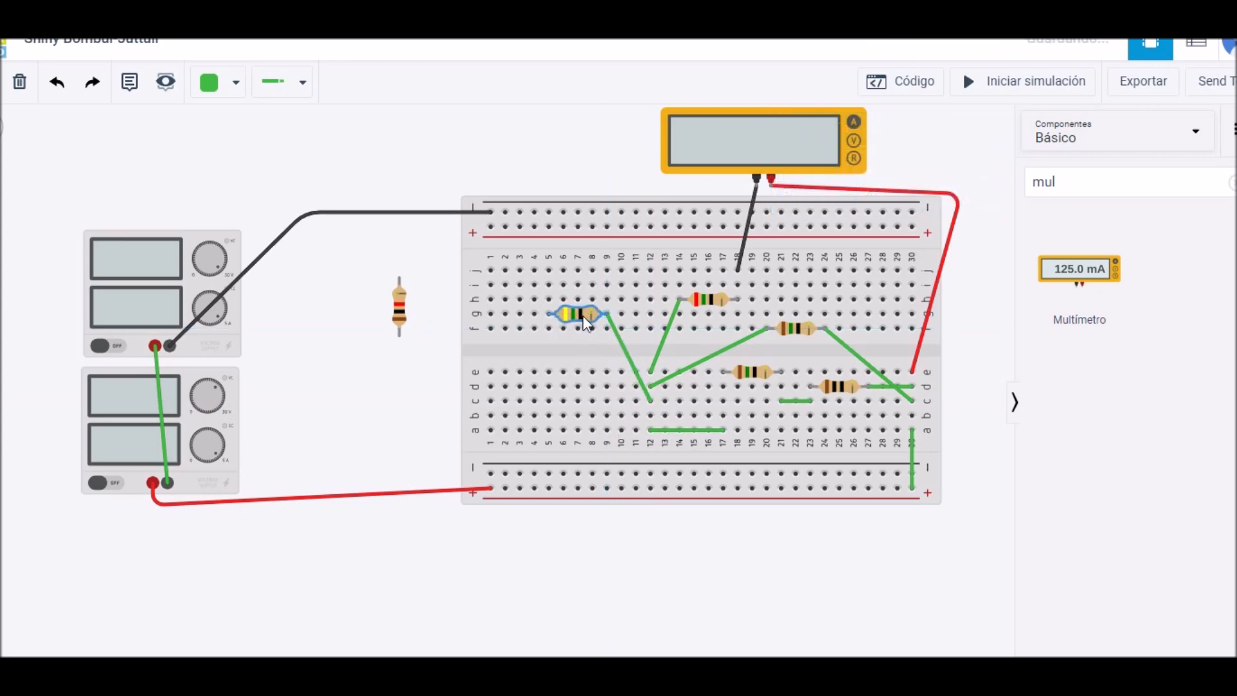
left_click_drag(609, 317, 605, 329)
left_click(651, 314)
left_click(651, 314)
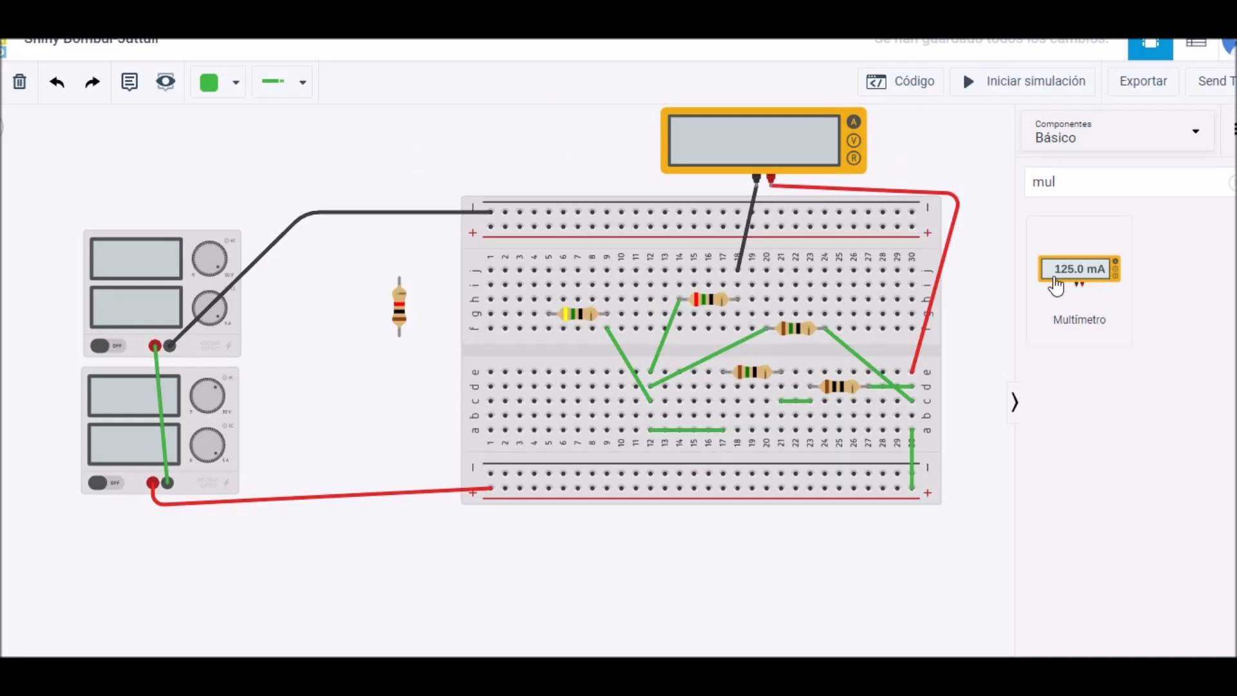
- Add a second multimeter above the power supplies and wire its positive terminal to j9 in red
left_click_drag(1081, 284, 336, 197)
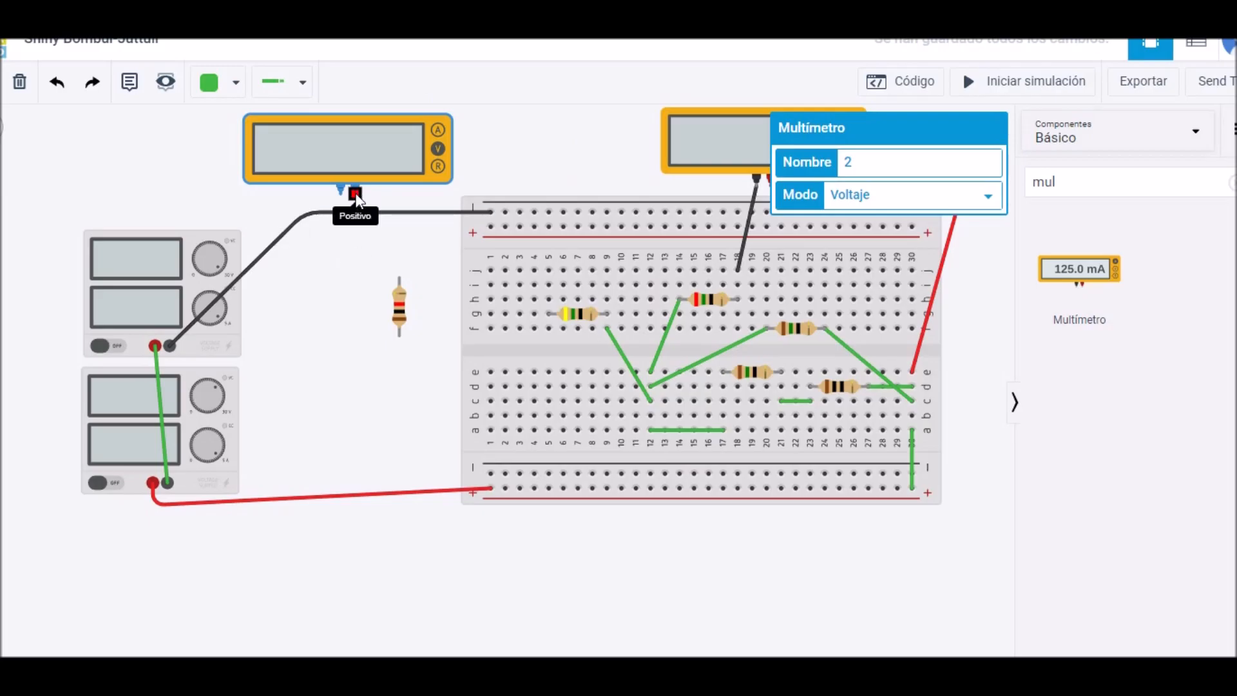
left_click(356, 195)
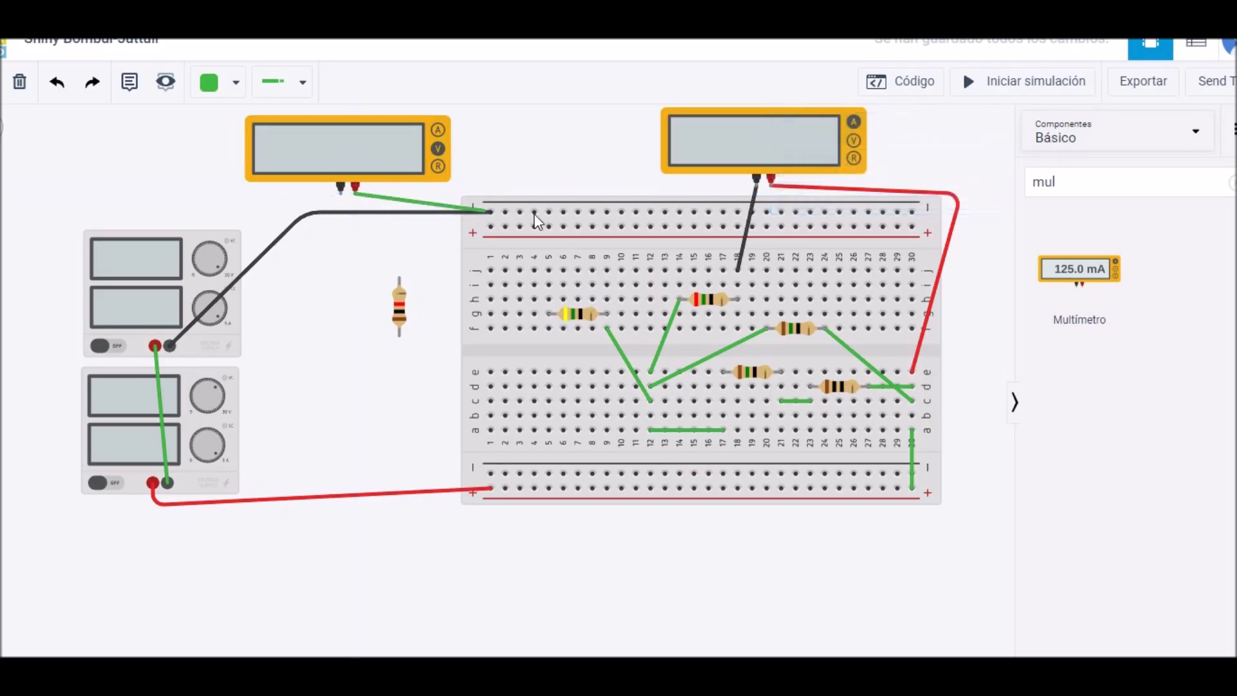
left_click(606, 270)
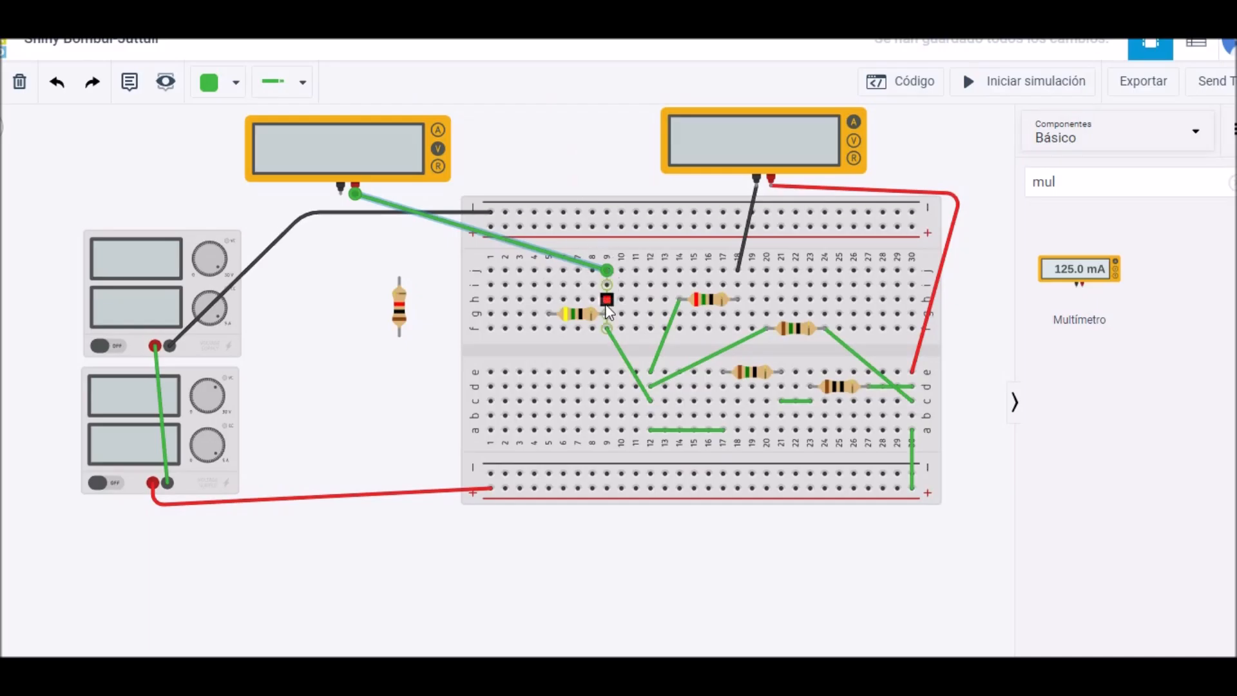
left_click(220, 94)
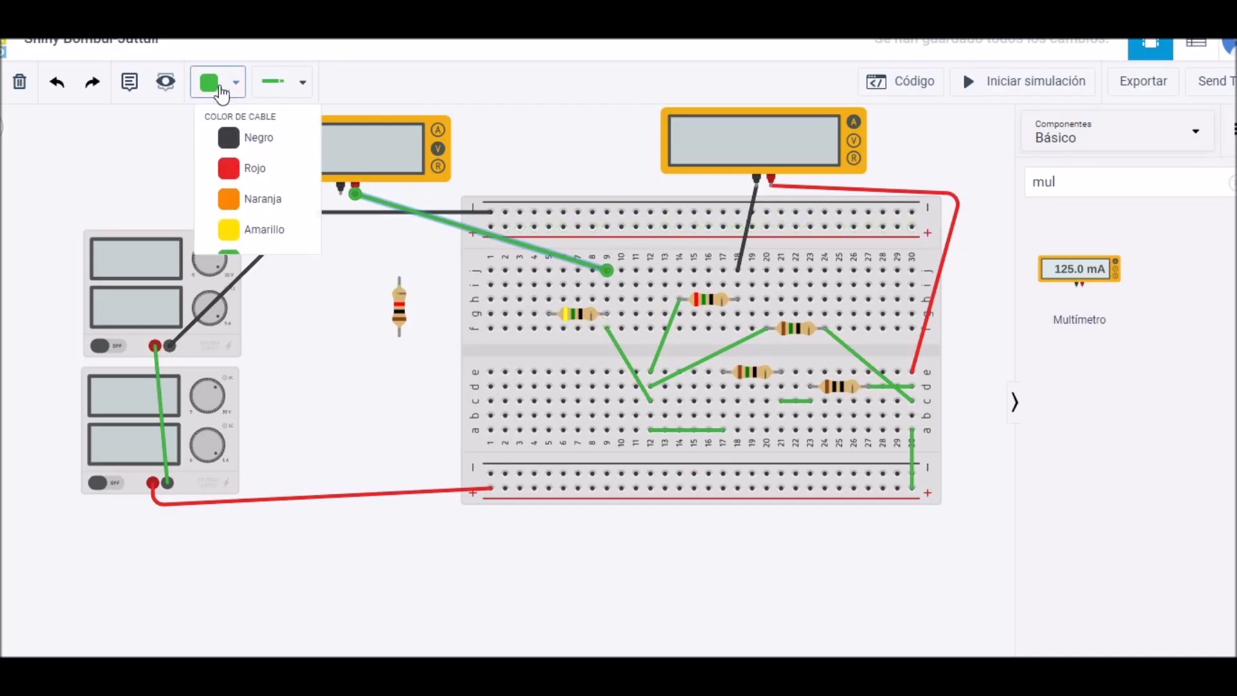
left_click(262, 173)
left_click(336, 232)
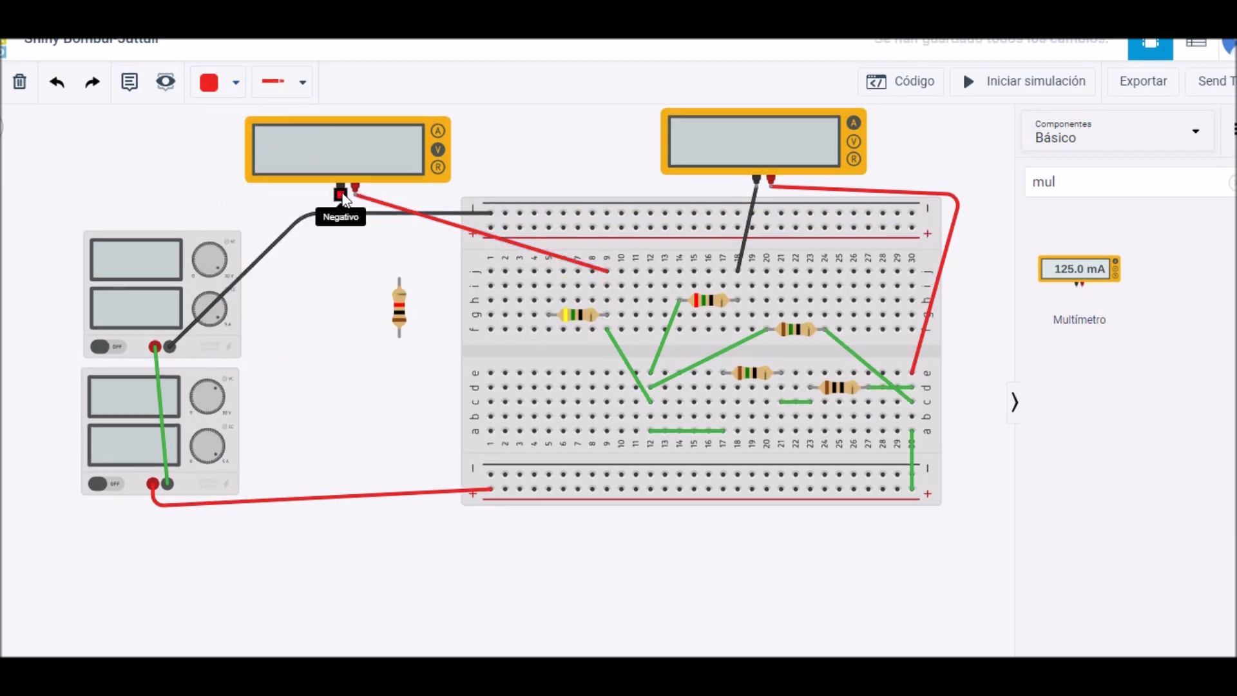
- Wire the second multimeter's negative terminal to g5 with one bend and colour the wire black
left_click(340, 193)
left_click(353, 262)
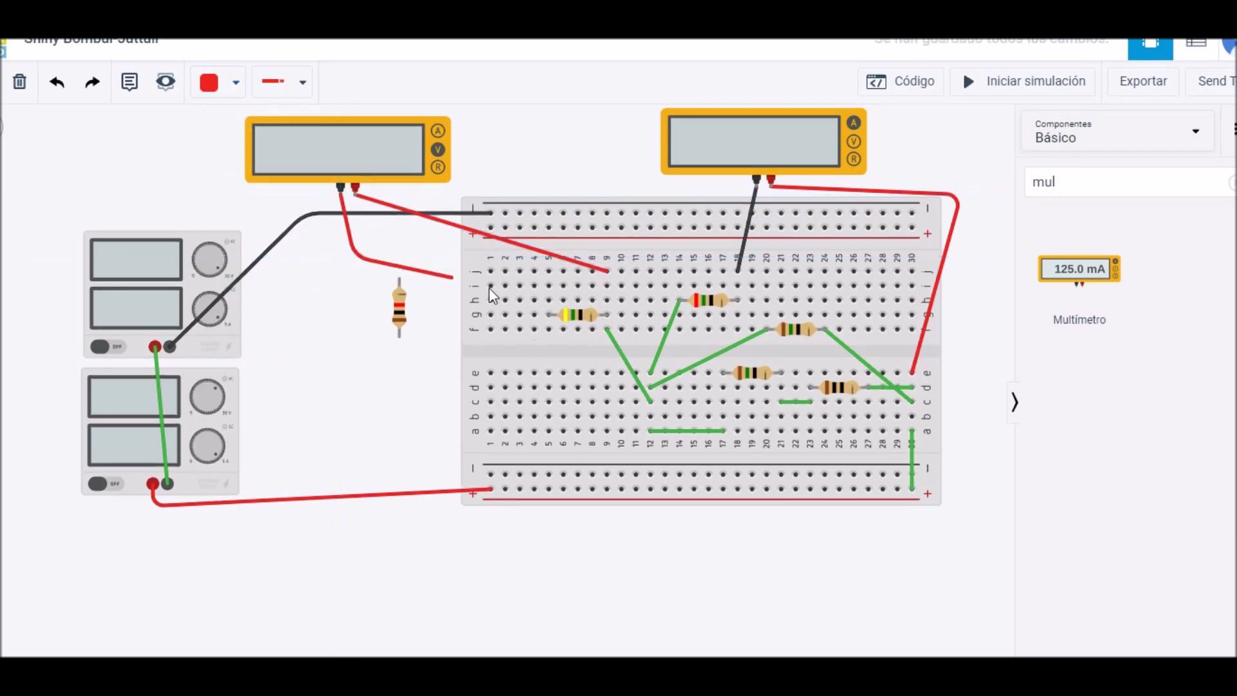
left_click(553, 317)
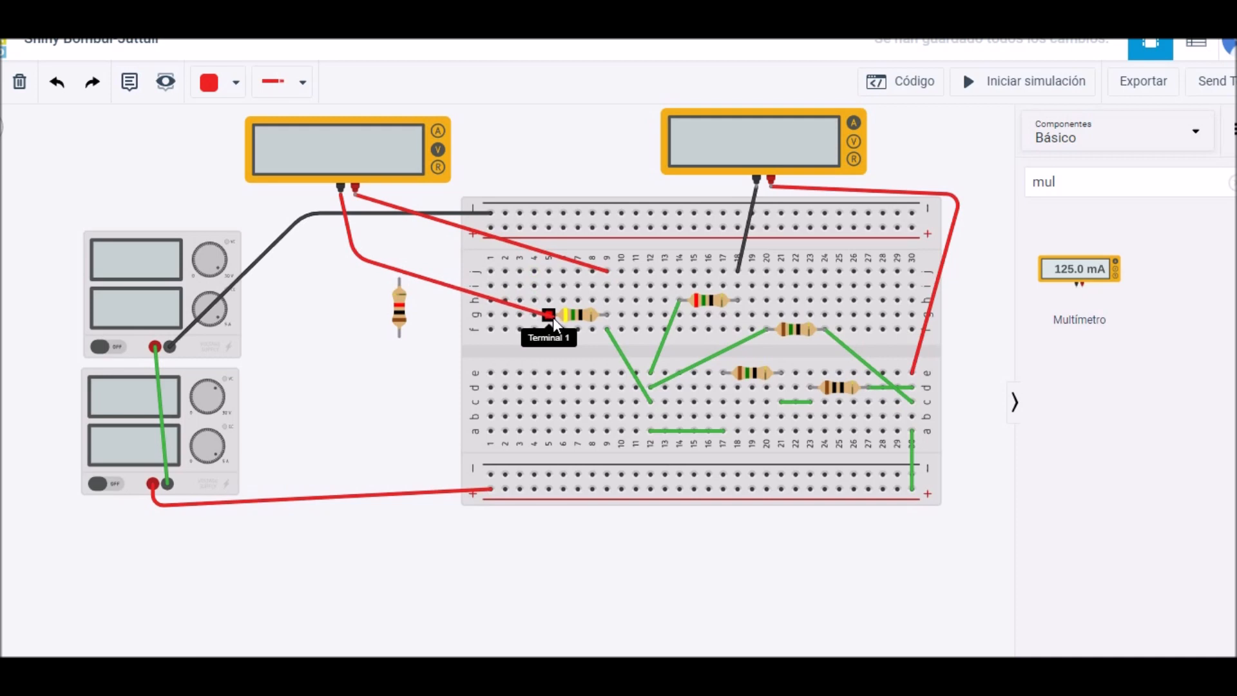
left_click(217, 86)
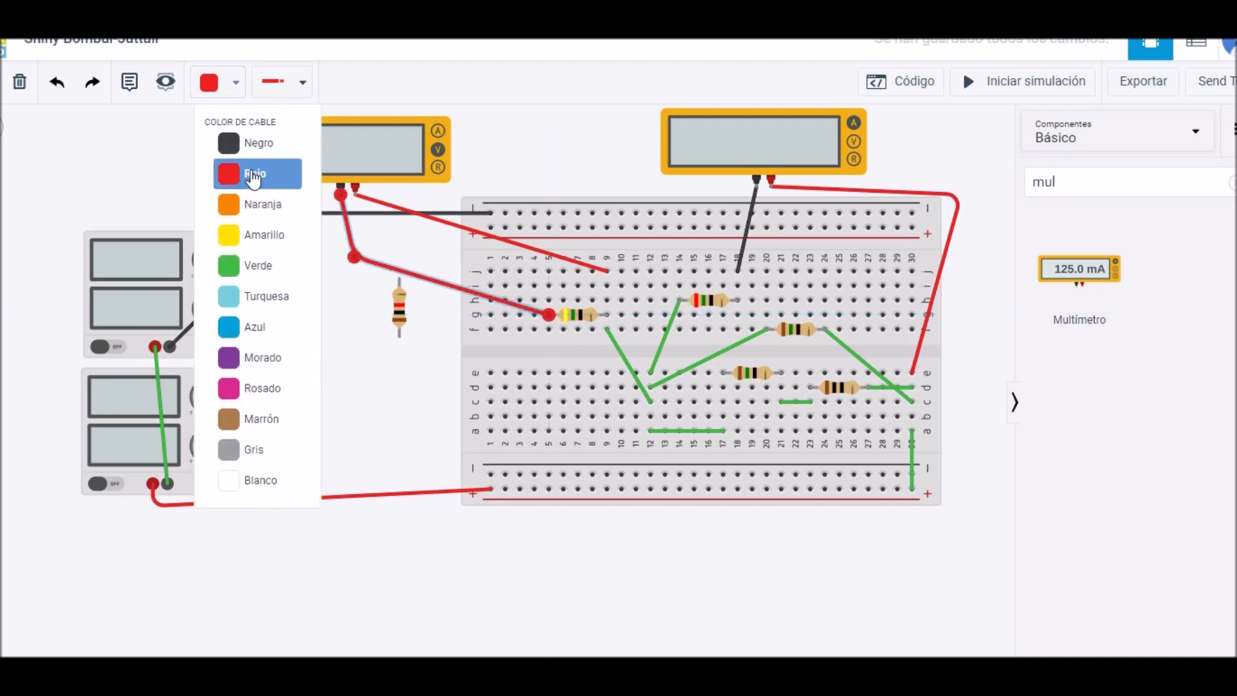
left_click(255, 144)
- Set the second multimeter's mode to Voltaje
left_click(378, 158)
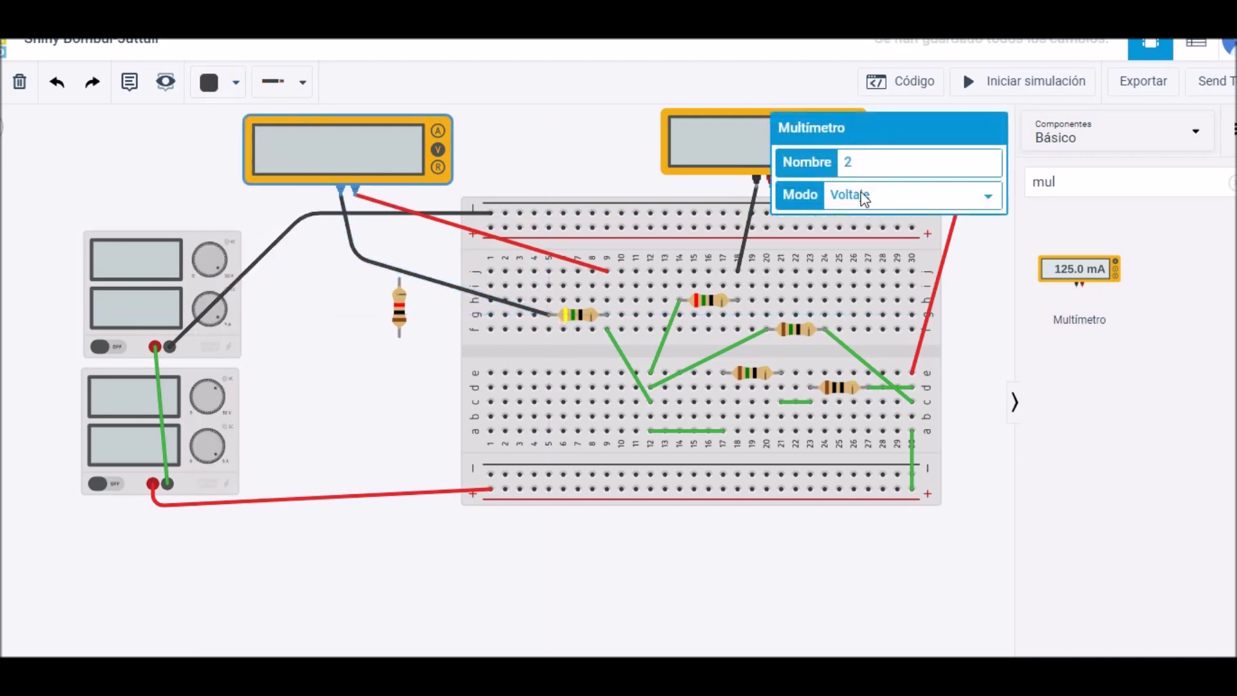
left_click(867, 196)
left_click(885, 239)
left_click(535, 122)
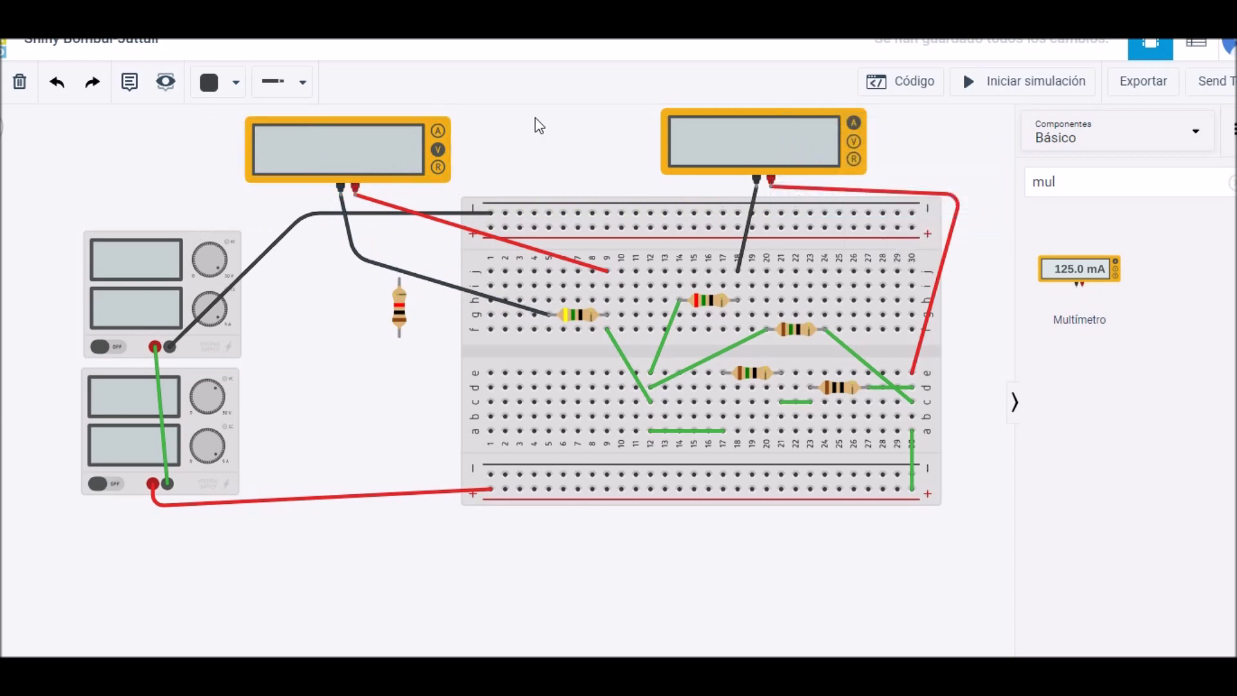
- Check the circuit figure in Word, then rotate the last loose resistor horizontally and set it to 35 Ω
key("alt+Tab")
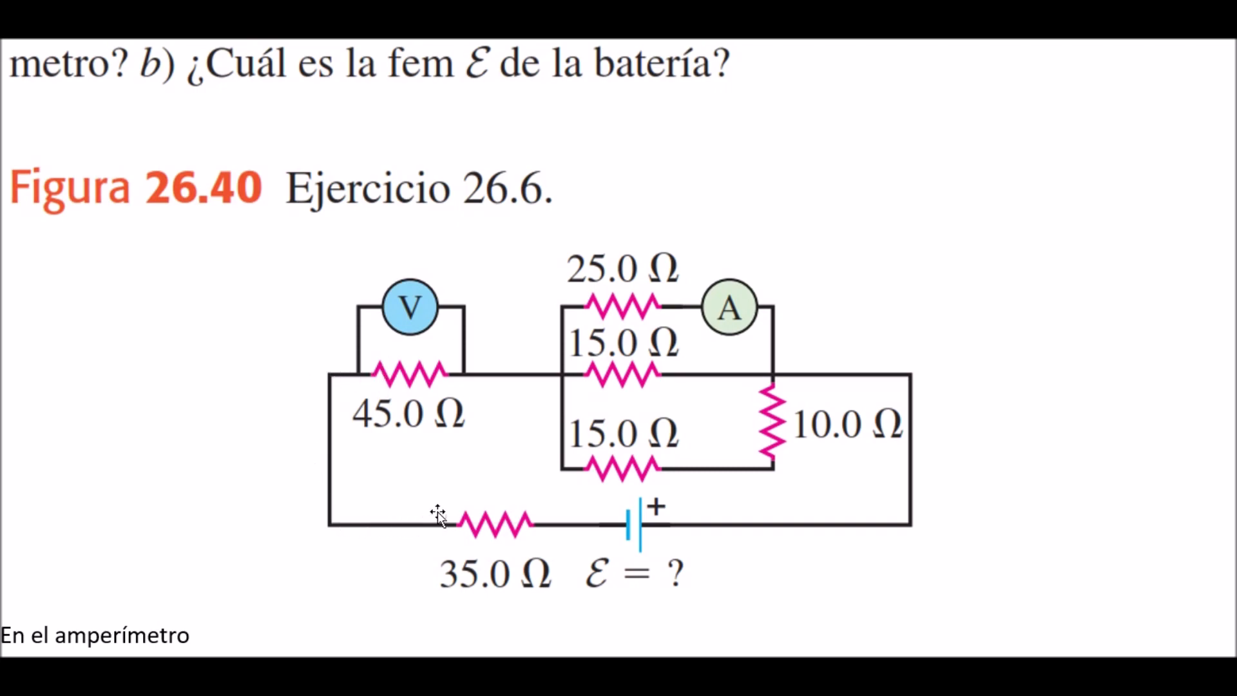
key("alt+Tab")
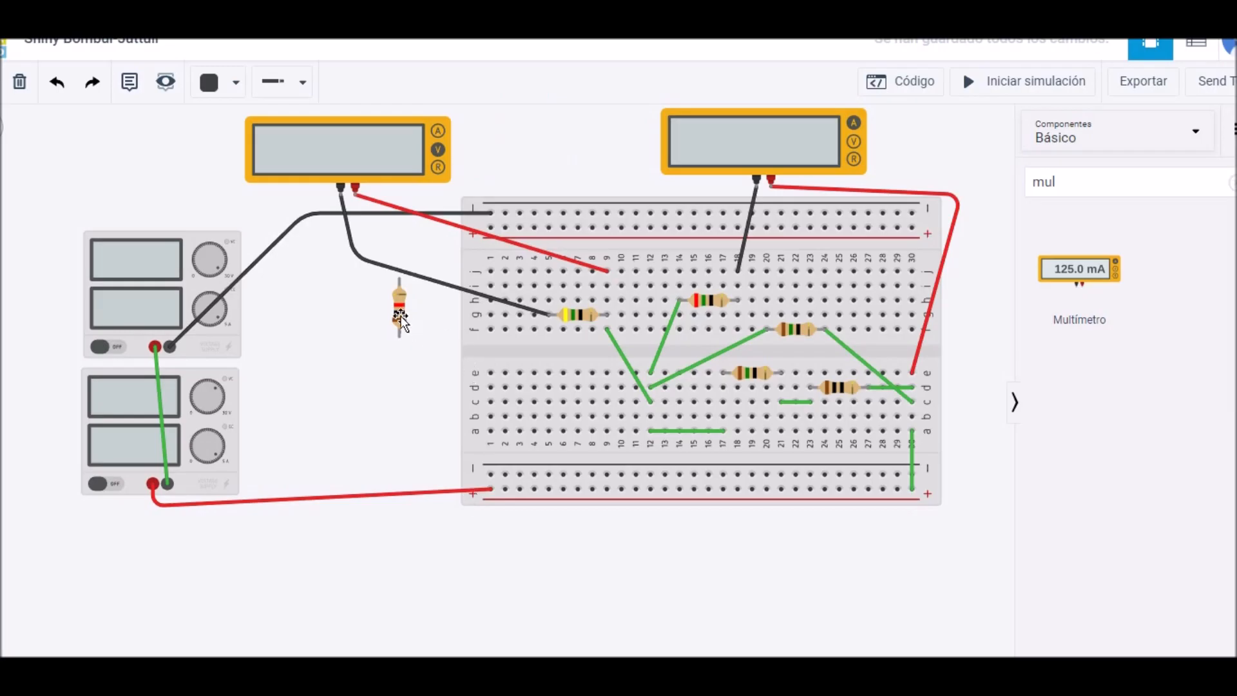
left_click(403, 321)
key("r")
key("r")
key("r")
double_click(903, 196)
type("35")
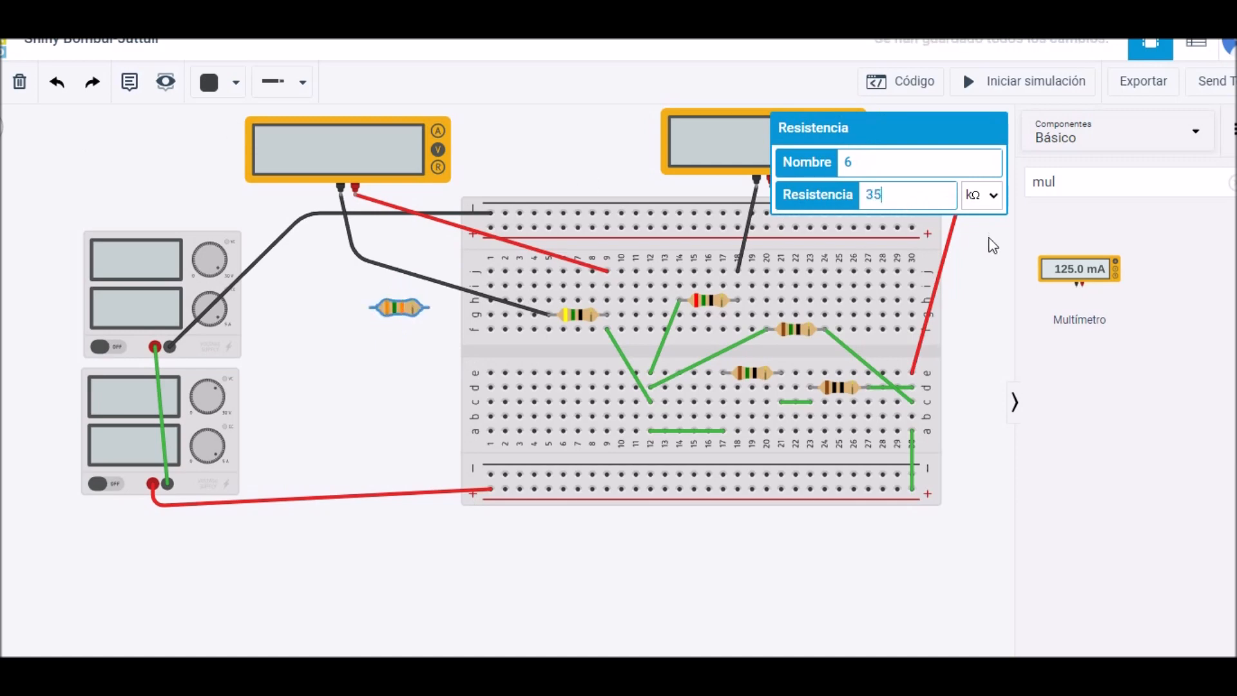
left_click(992, 197)
left_click(980, 281)
- Place the 35 Ω resistor in row b across columns 2 to 6 and check it against the circuit figure in Word
left_click_drag(403, 312, 544, 409)
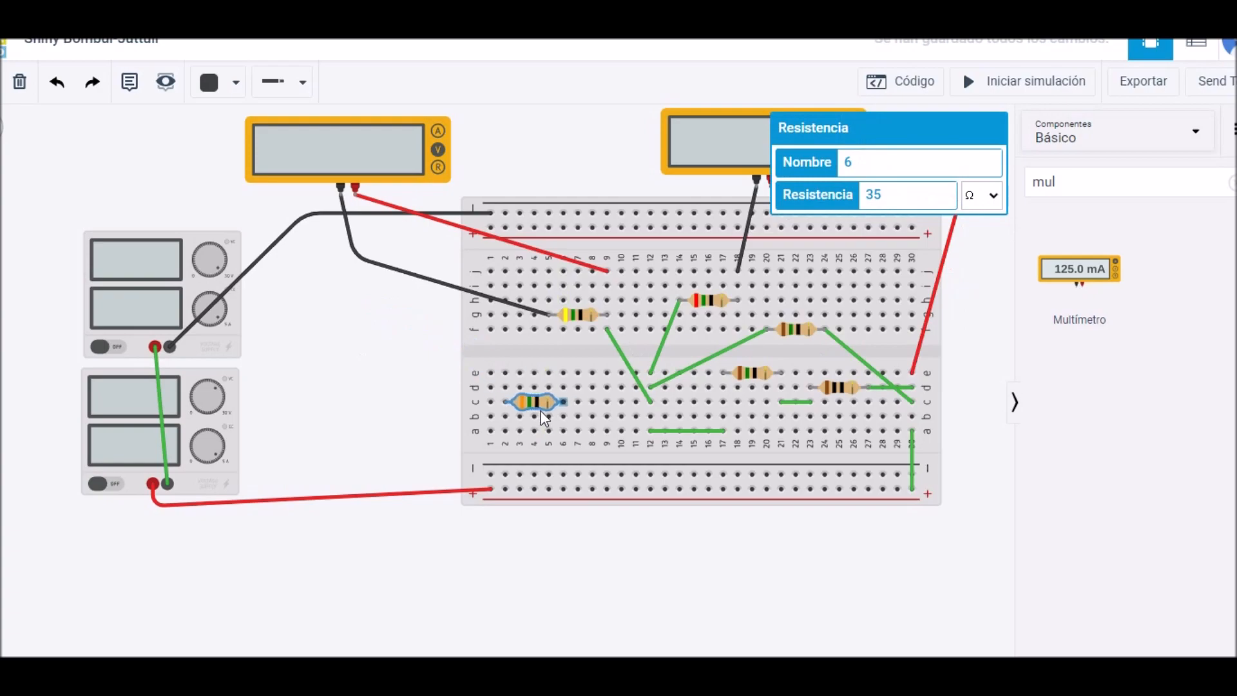
key("alt+Tab")
key("alt+Tab")
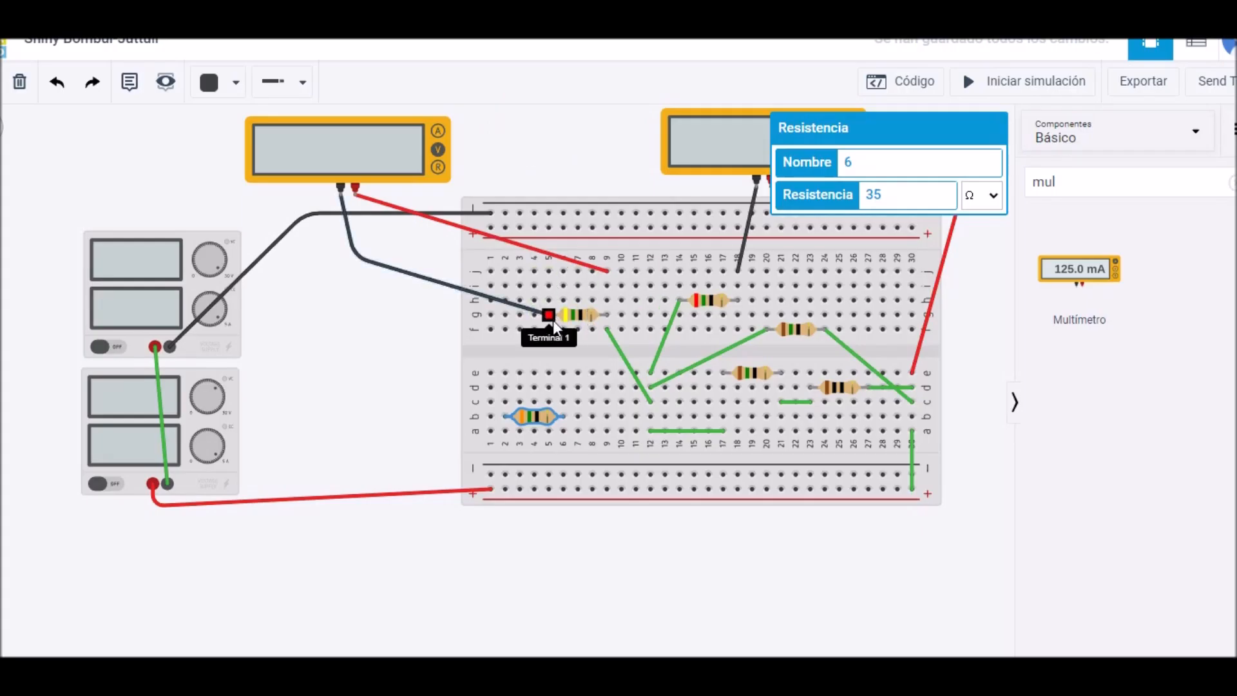
- Connect f5 to e2 on the breadboard and colour the wire green
left_click(551, 328)
left_click(505, 373)
left_click(279, 82)
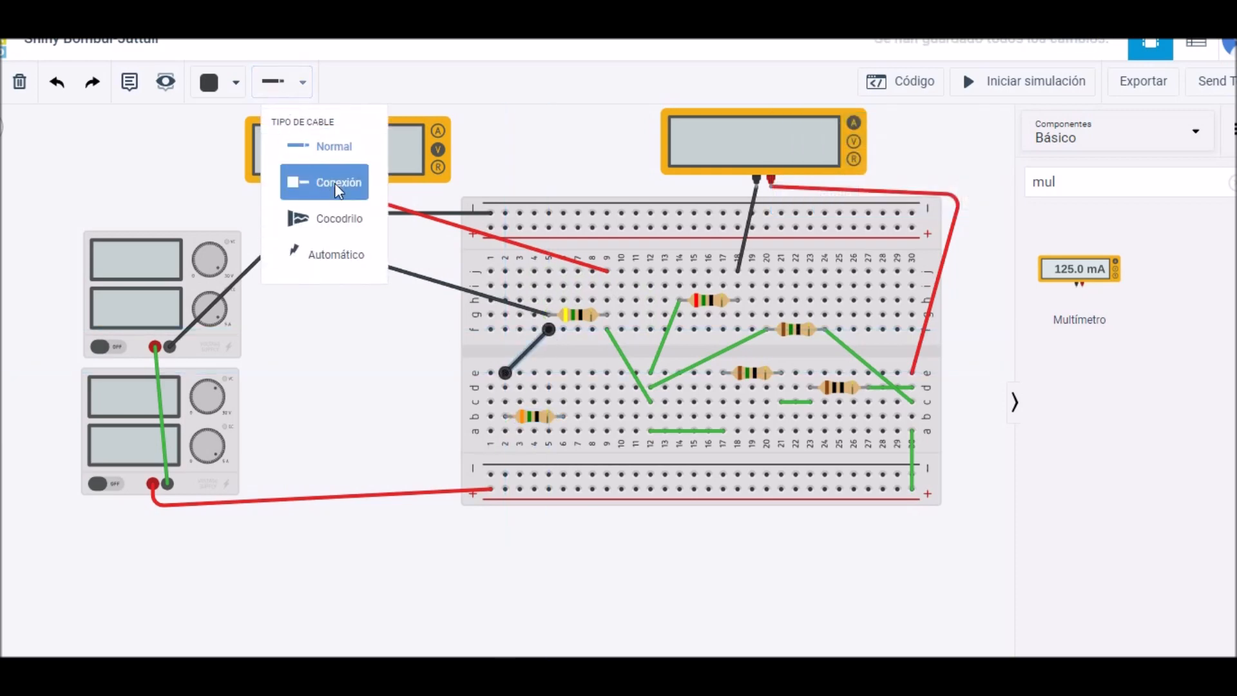
left_click(234, 82)
left_click(261, 256)
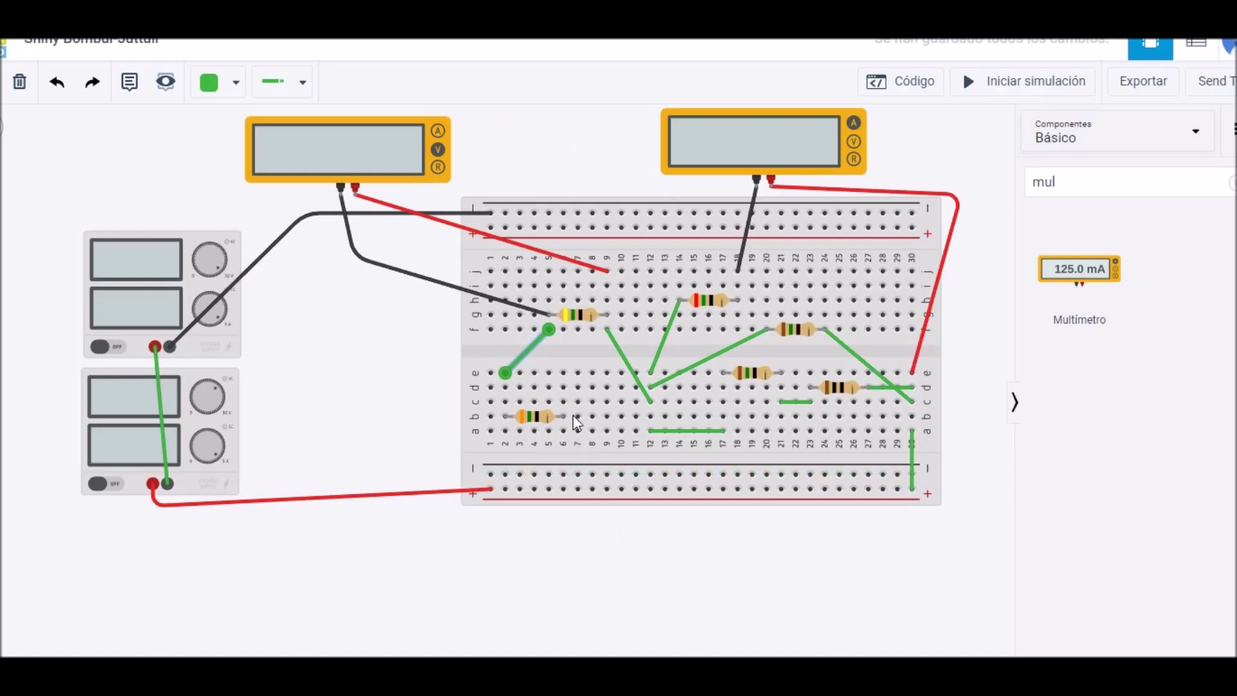
left_click(353, 352)
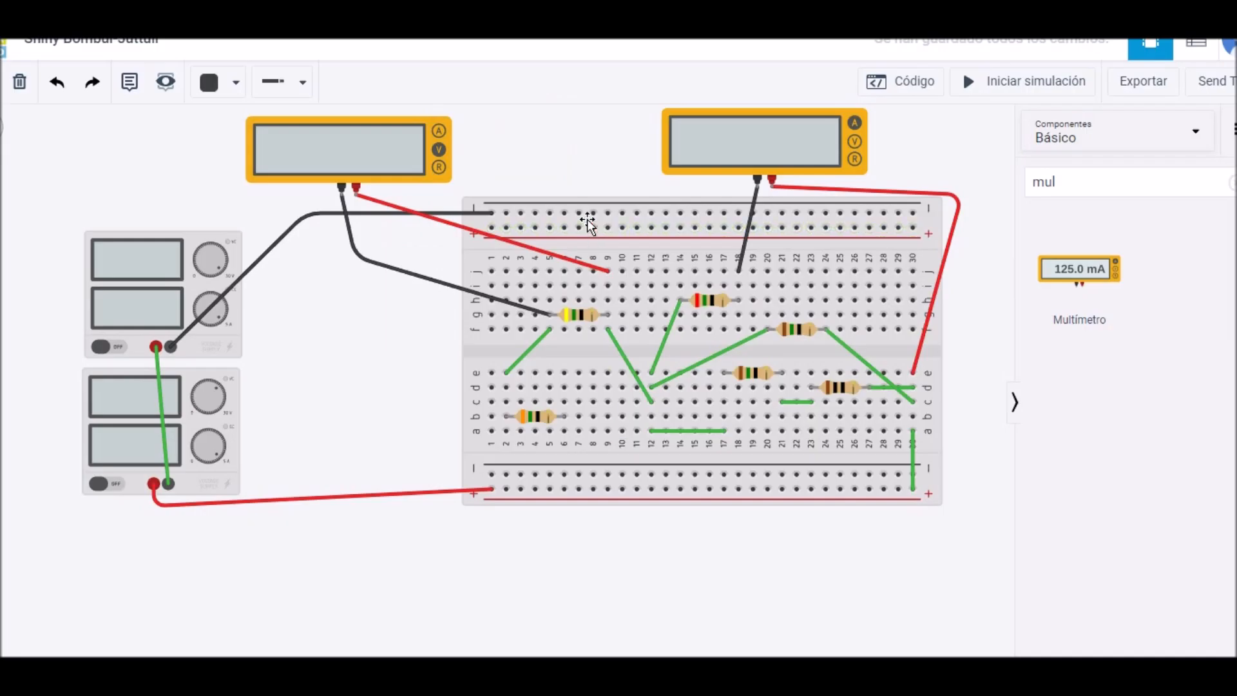
- Connect e6 to the upper negative rail above column 8 with a black wire
left_click(565, 376)
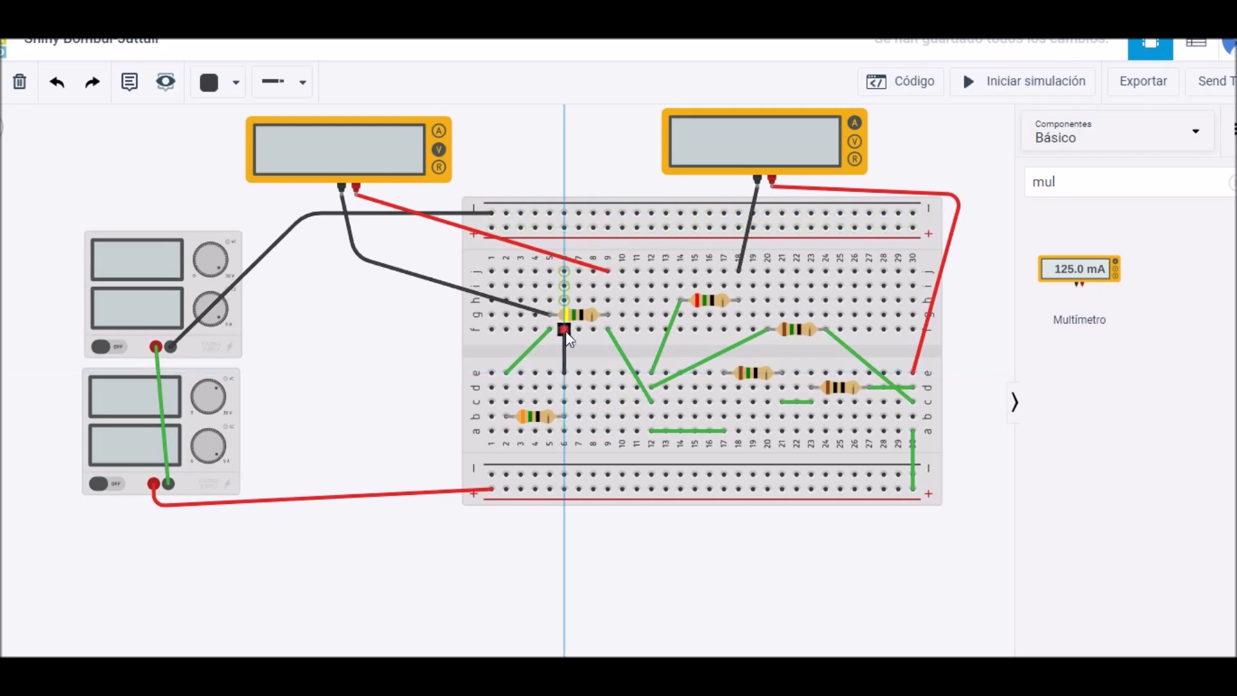
left_click(593, 213)
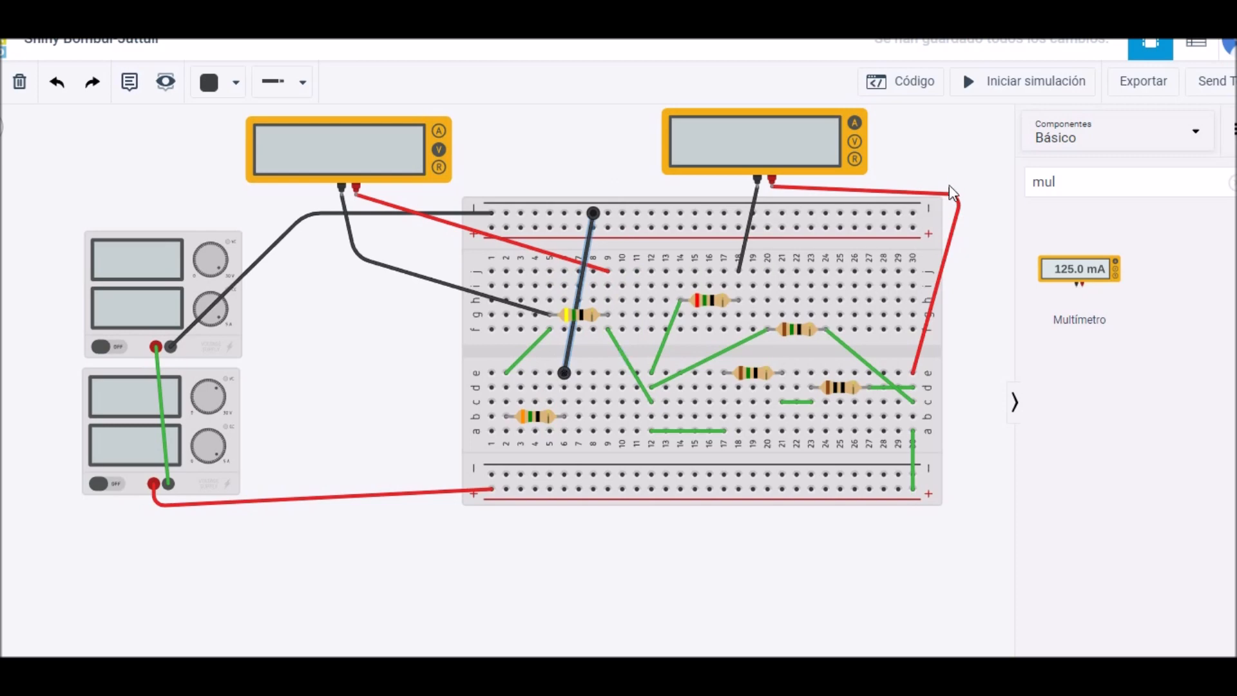
left_click(946, 181)
- Review the statement of exercise 26.6 and its worked solution in Word, then return to the circuit
key("alt+Tab")
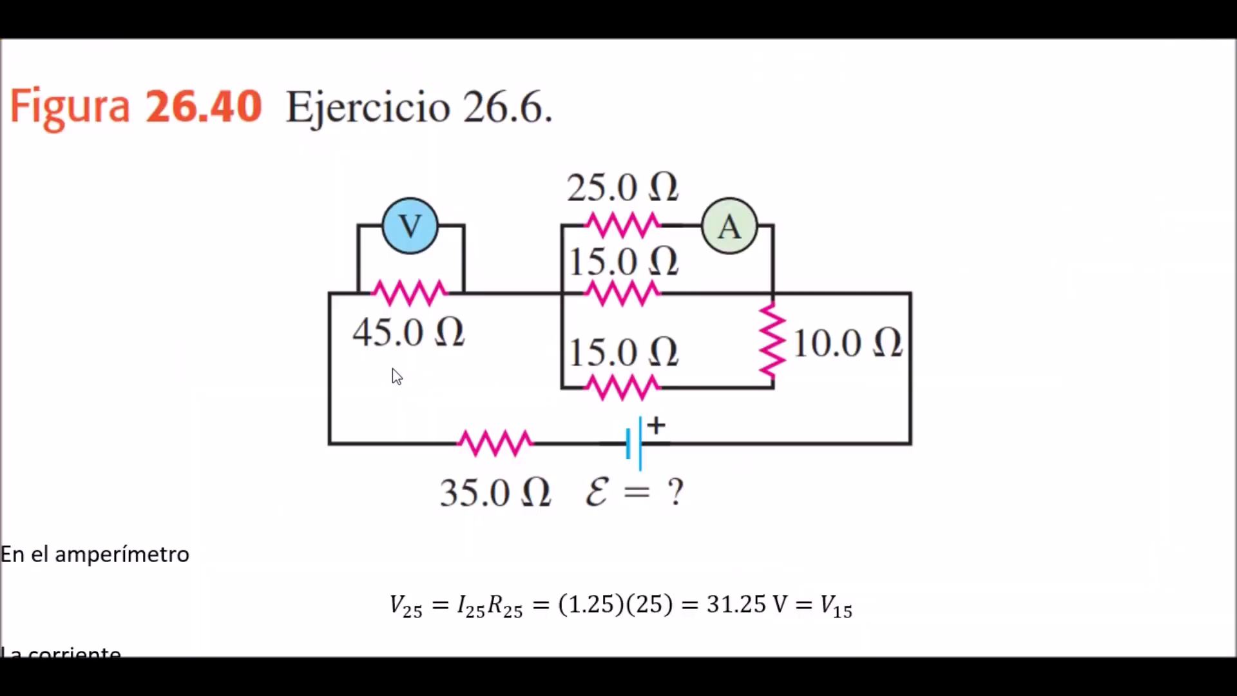
scroll(396, 376, "down", 12)
scroll(586, 367, "up", 8)
scroll(275, 376, "up", 8)
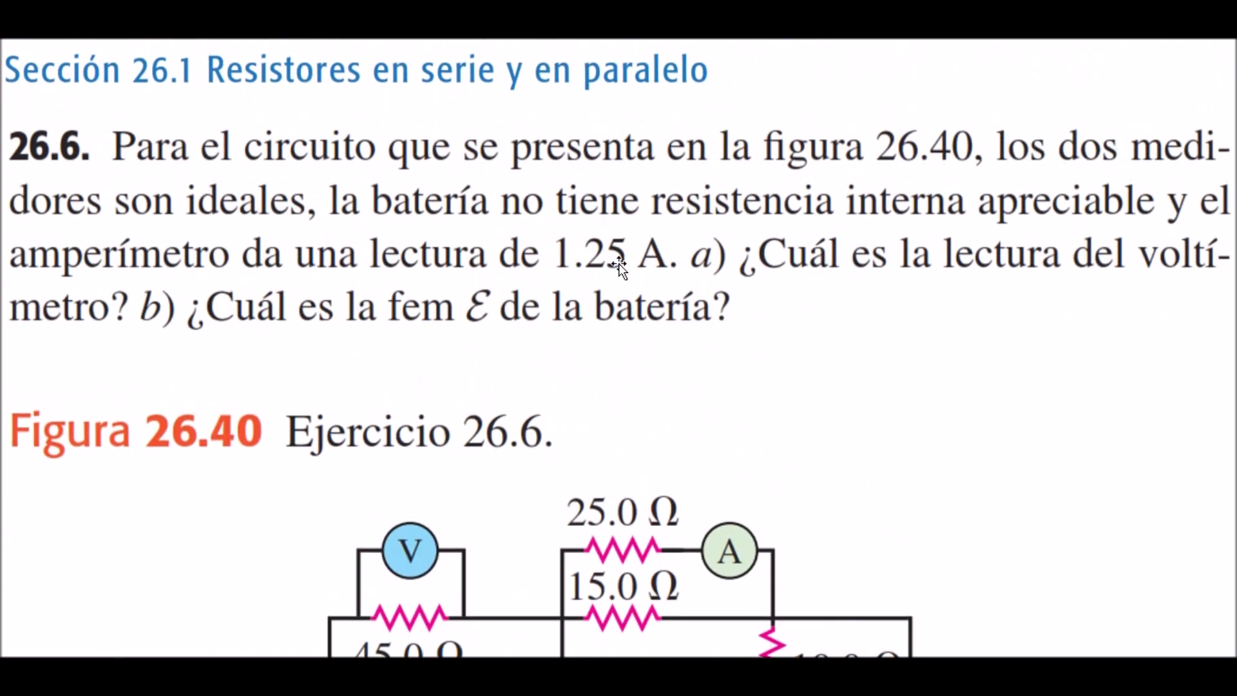
key("alt+Tab")
key("alt+Tab")
scroll(566, 403, "down", 10)
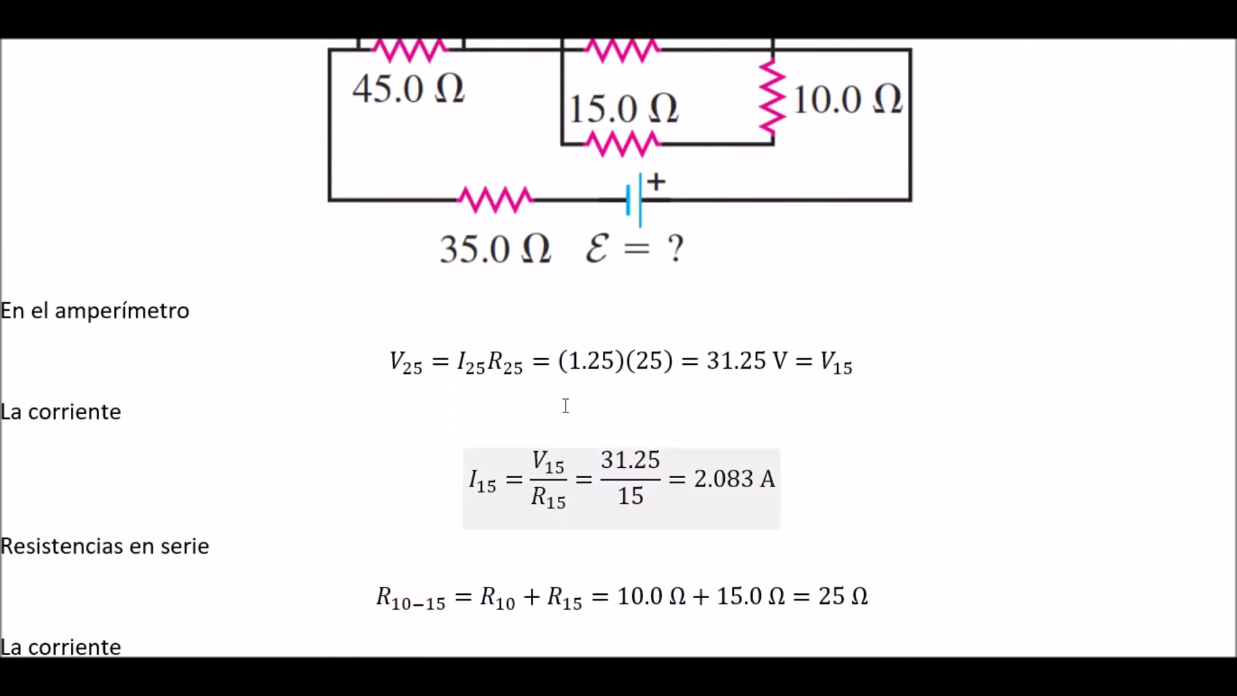
scroll(631, 417, "up", 2)
scroll(659, 429, "down", 2)
scroll(733, 486, "up", 2)
left_click(840, 616)
key("alt+Tab")
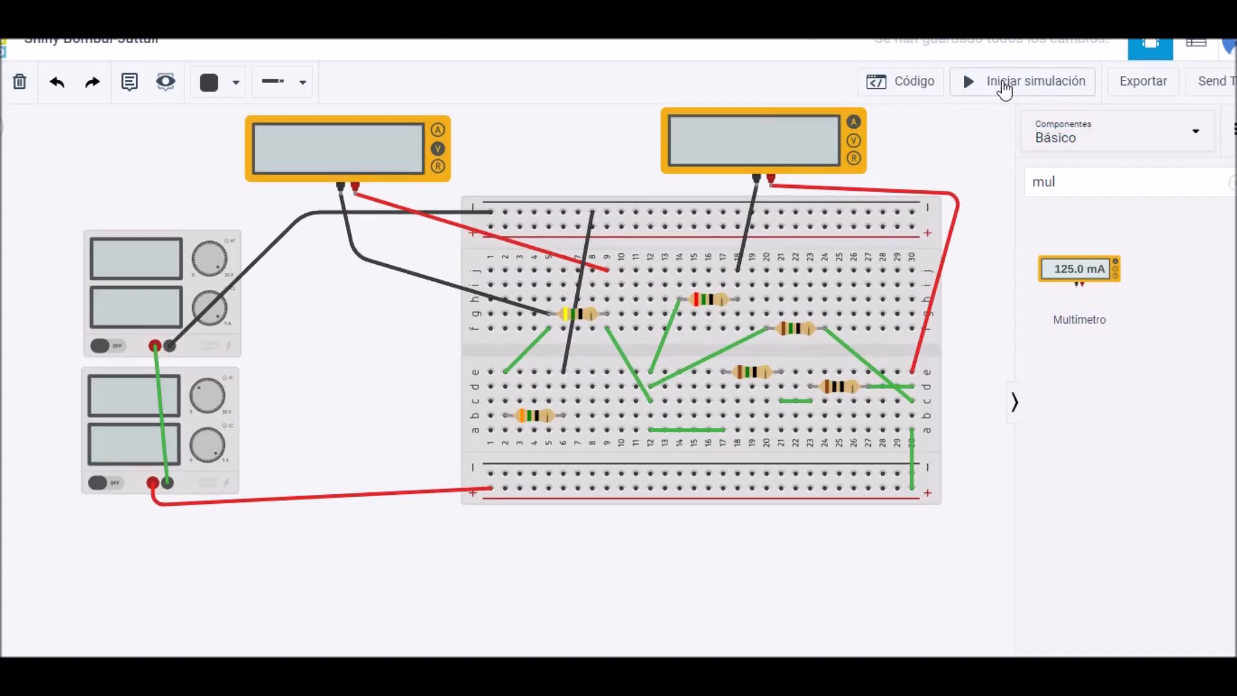
- Start the simulation and select the calculated V45 value in the Word solution to compare with the voltmeter
left_click(1006, 82)
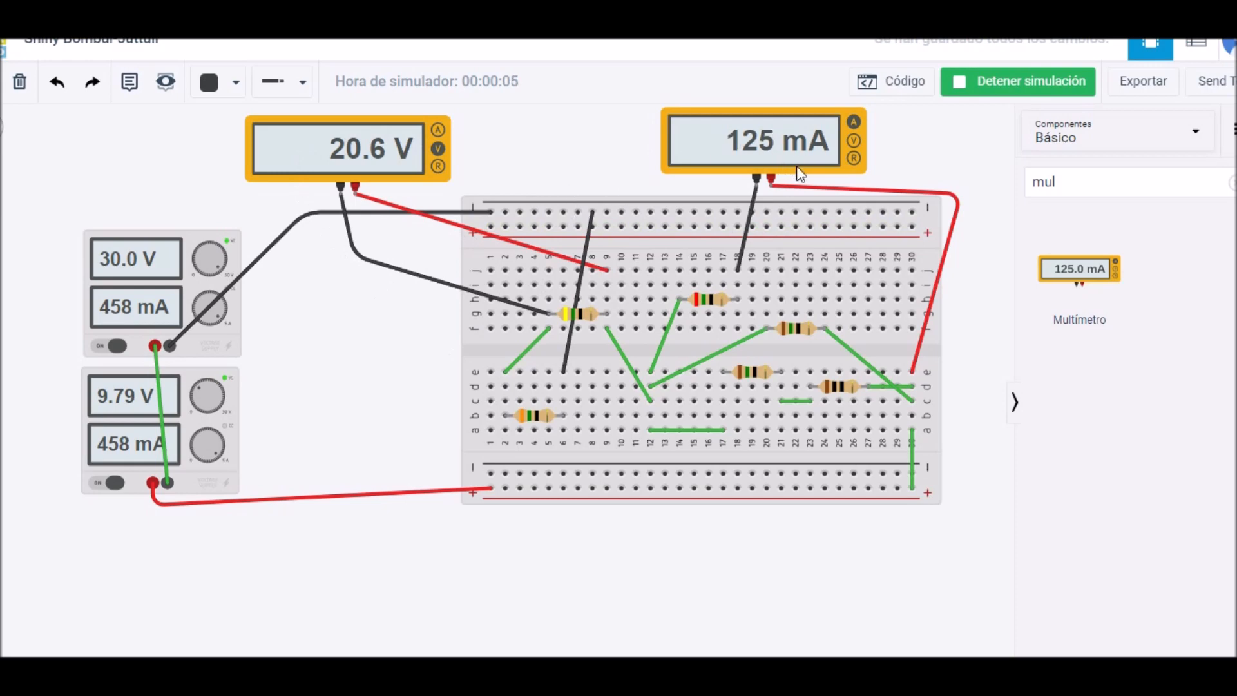
key("alt+Tab")
key("alt+Tab")
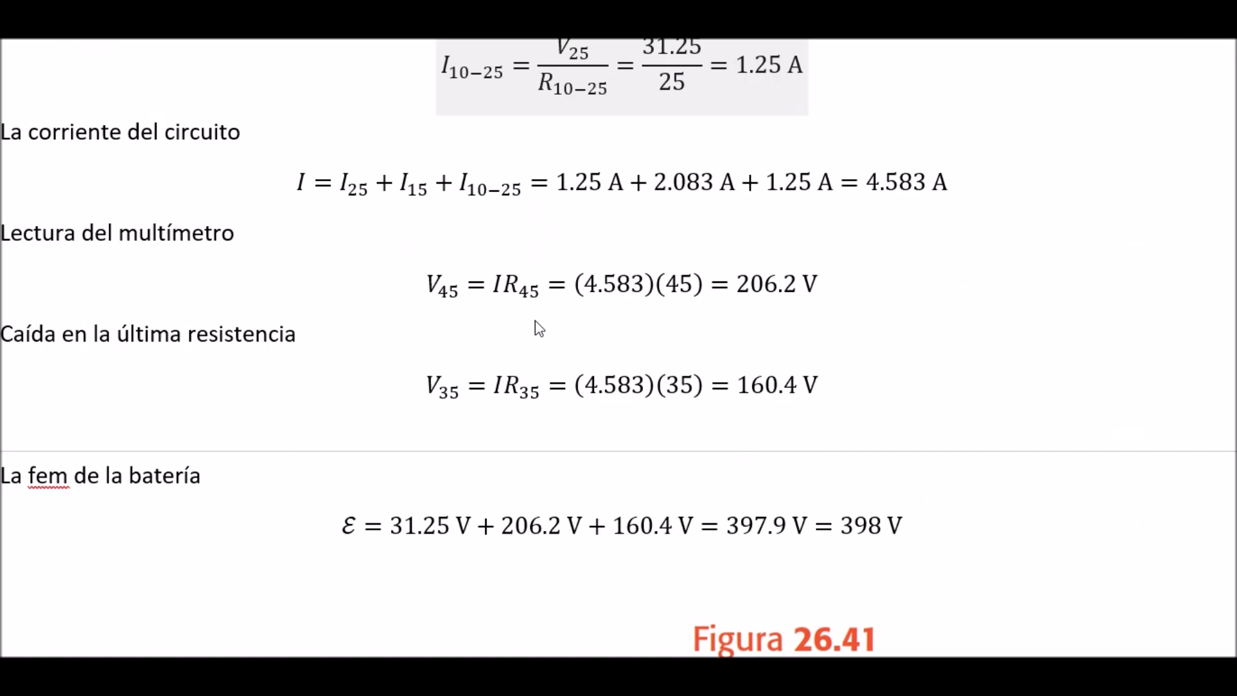
scroll(602, 337, "down", 2)
scroll(602, 337, "up", 5)
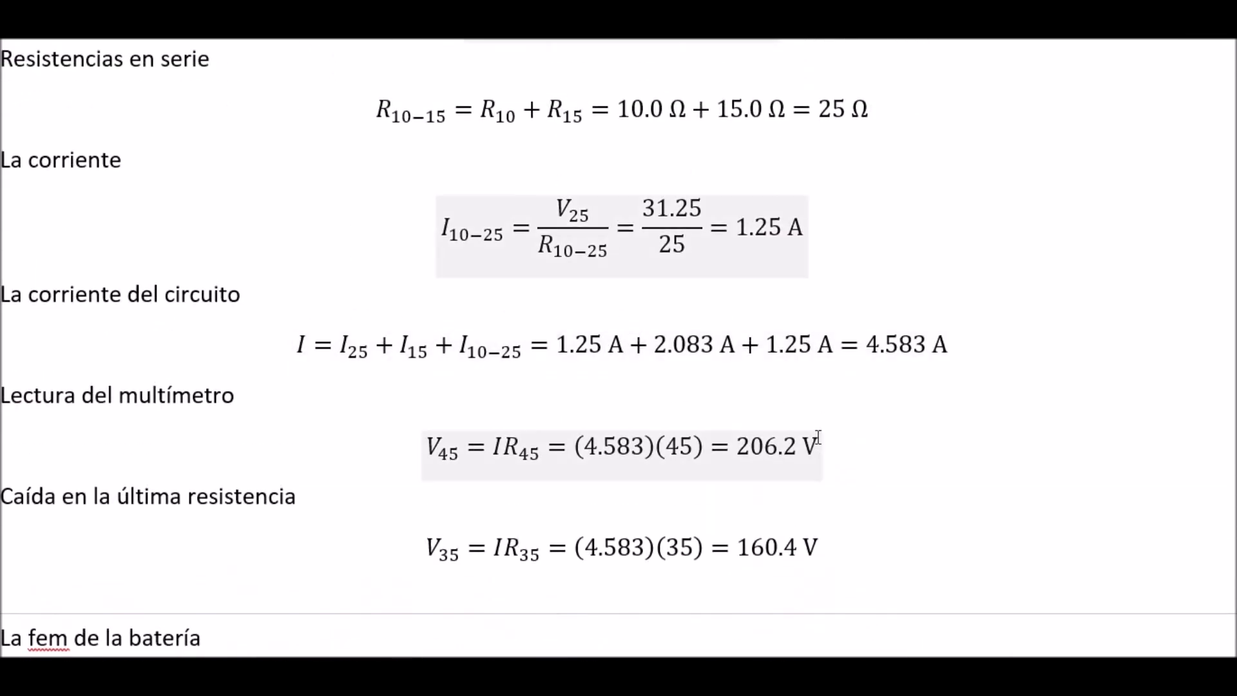
left_click_drag(740, 446, 791, 461)
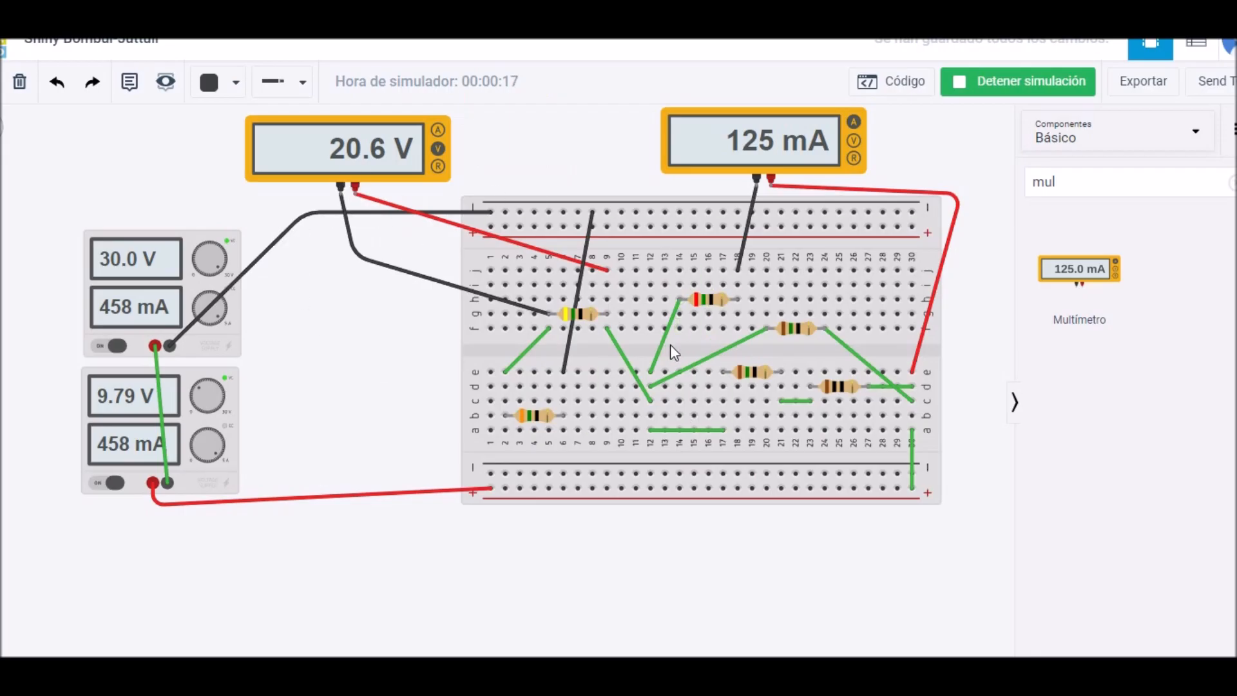
- Select the calculated I10-25 current in the Word solution and compare it with the ammeter in the running simulation
key("alt+Tab")
scroll(726, 316, "up", 2)
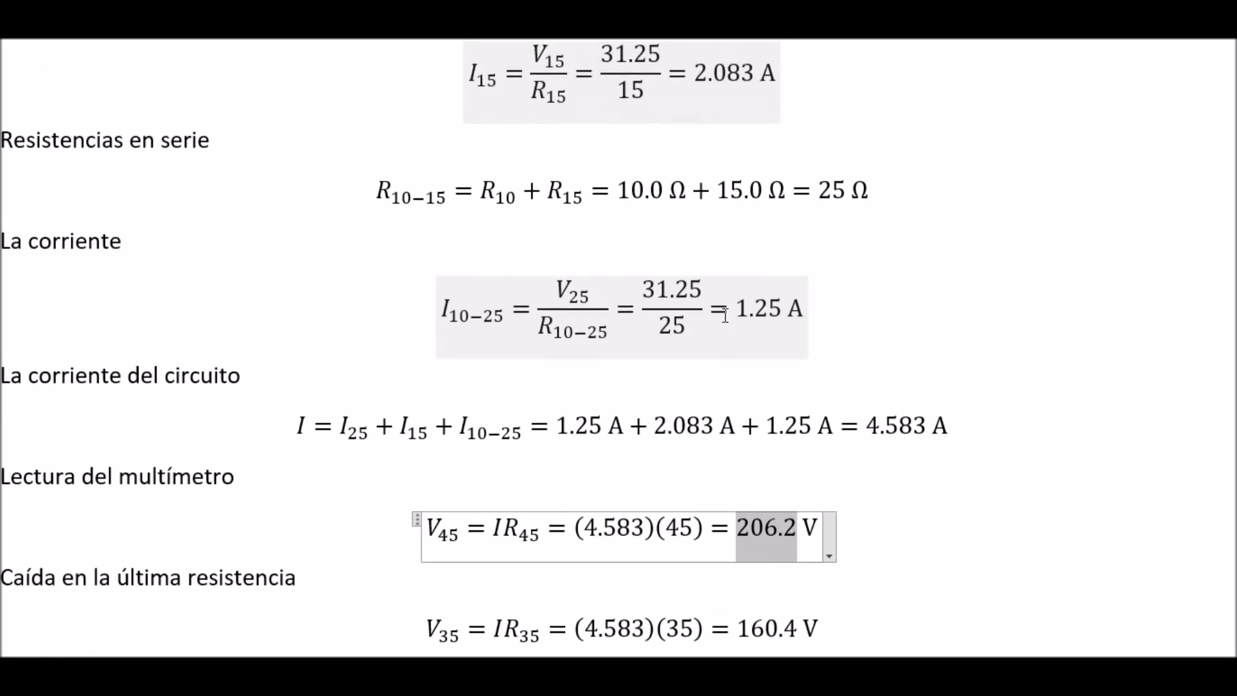
left_click_drag(738, 311, 792, 320)
key("alt+Tab")
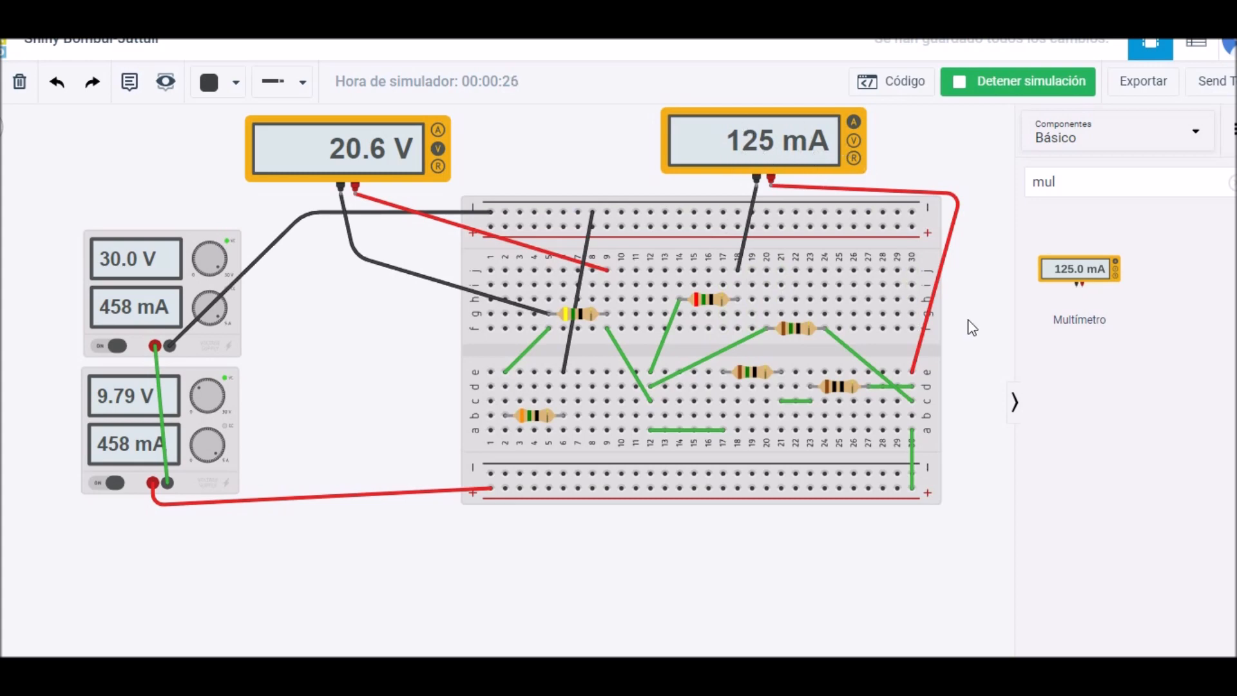
left_click_drag(979, 285, 974, 370)
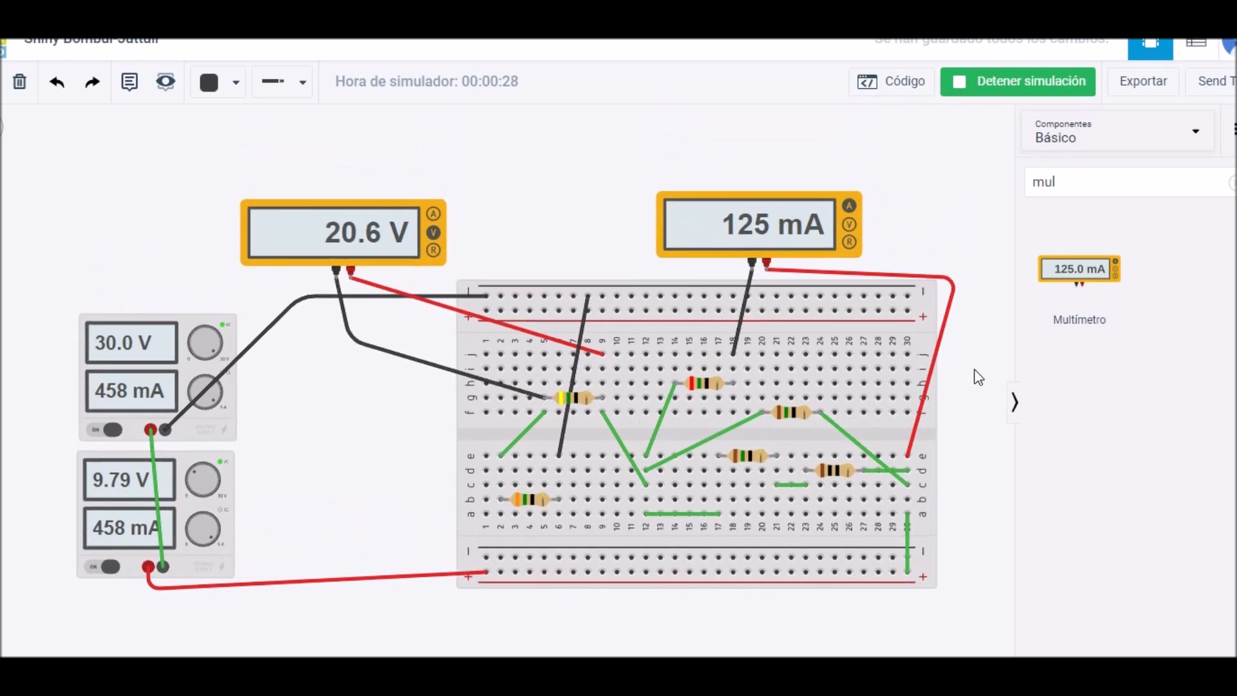